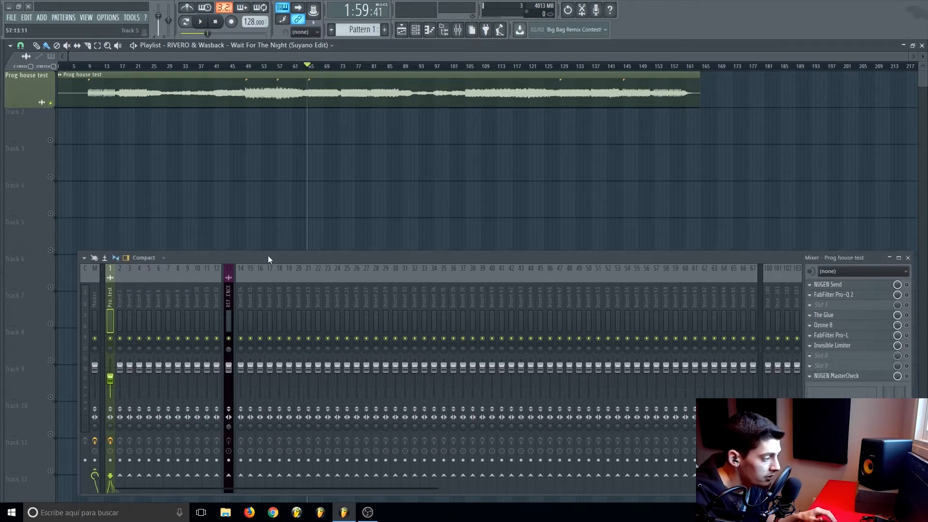
Check which mixer track the Nicky Romero - Novell reference clip on Track 9 is routed to in its channel settings.
{"action": "left_click_drag", "start_coordinate": [268, 255], "coordinate": [253, 253]}
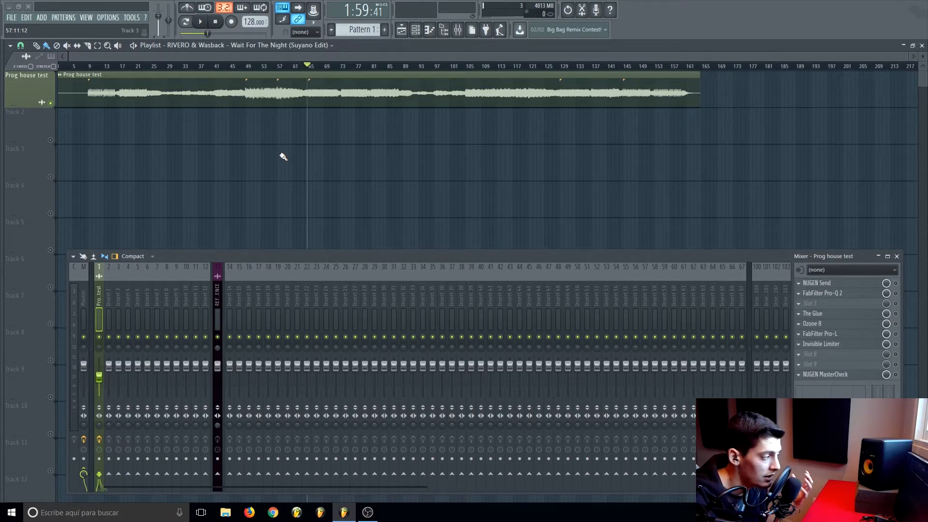
{"action": "scroll", "coordinate": [284, 156], "scroll_direction": "down", "scroll_amount": 5}
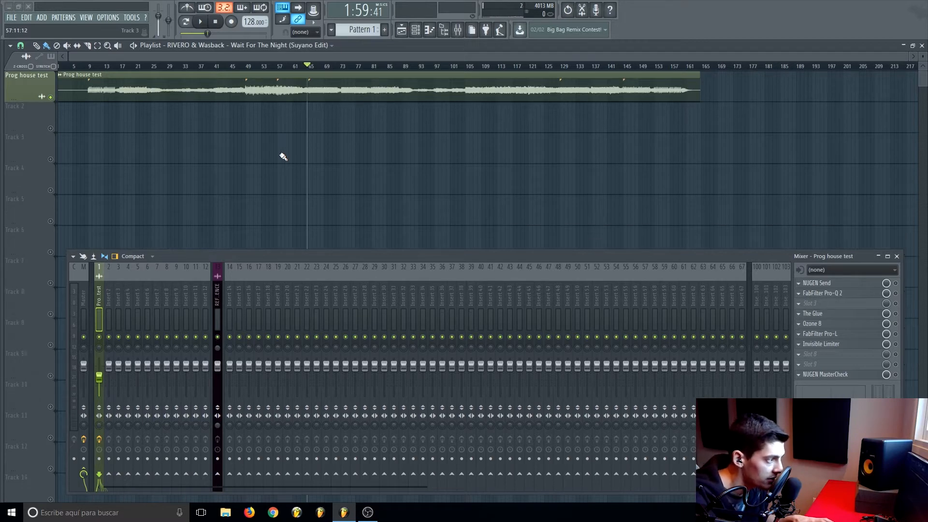
{"action": "left_click", "coordinate": [50, 155]}
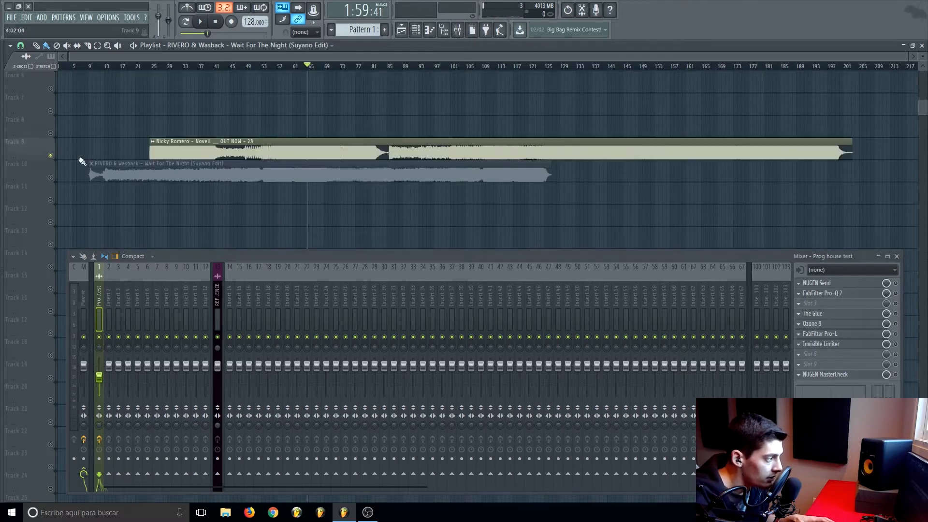
{"action": "double_click", "coordinate": [241, 155]}
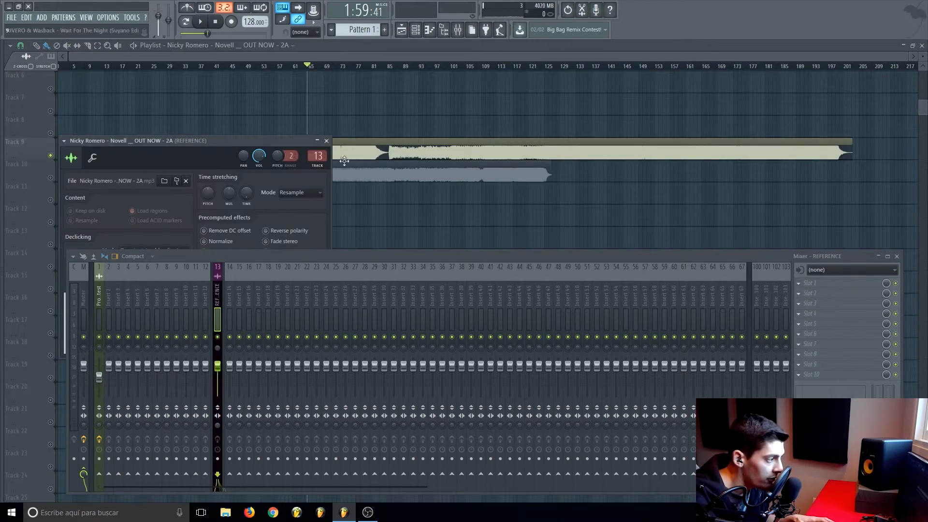
{"action": "left_click", "coordinate": [328, 142]}
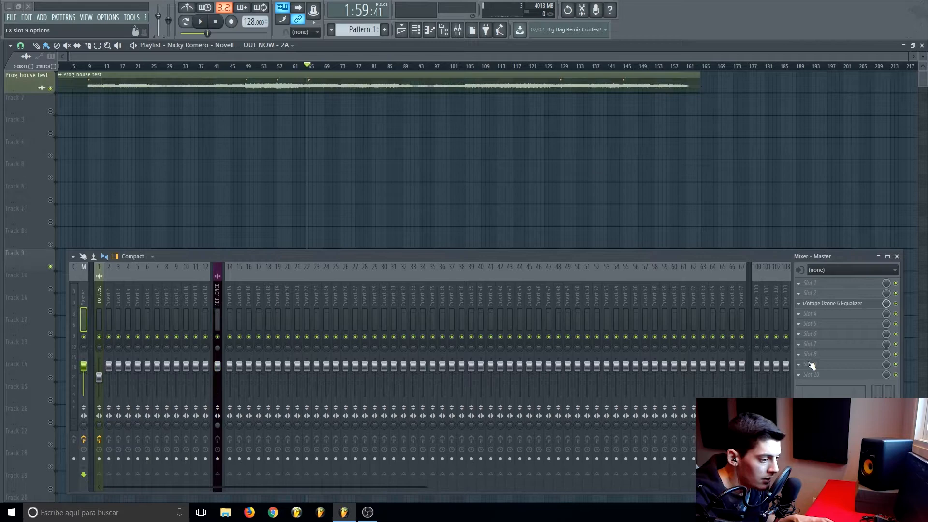
Load TT Dynamic Range Meter 1.4 into slot 9 of the Master track and move its window clear of the mixer.
{"action": "left_click", "coordinate": [811, 366]}
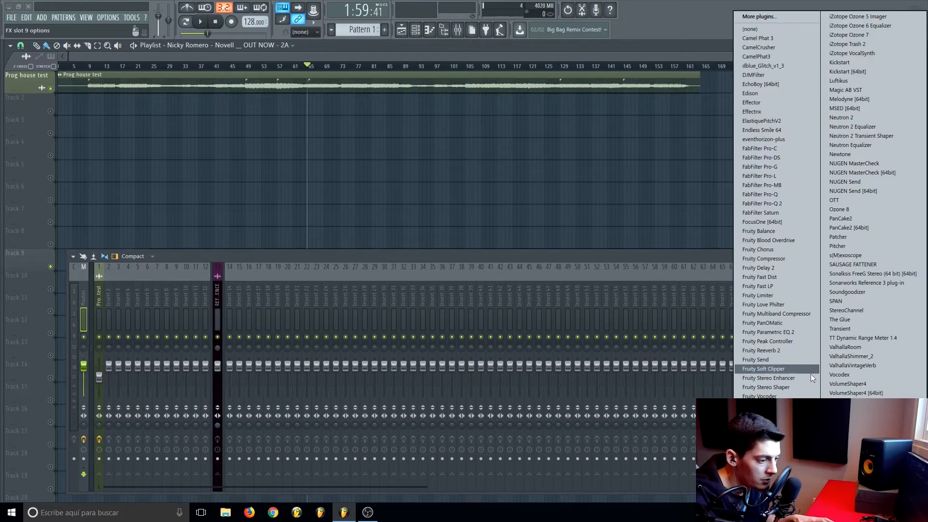
{"action": "left_click", "coordinate": [856, 337]}
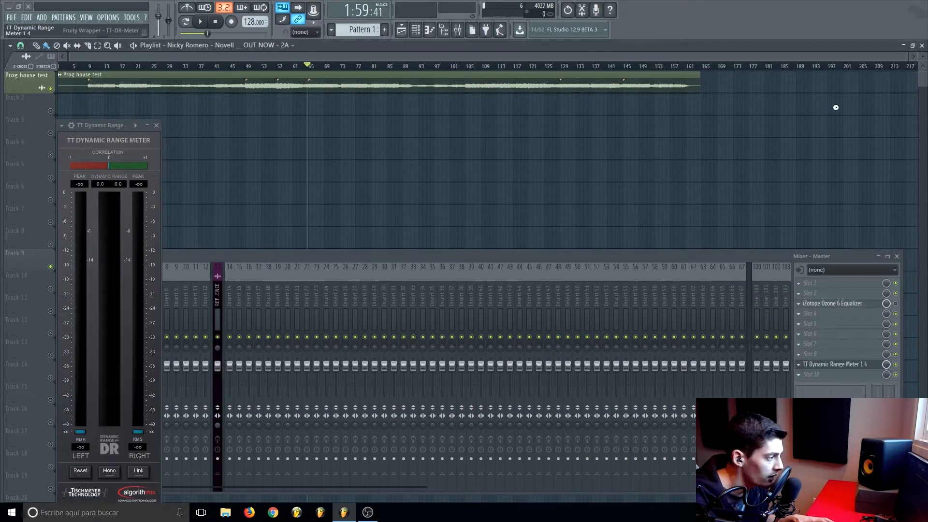
{"action": "left_click_drag", "start_coordinate": [836, 107], "coordinate": [866, 7]}
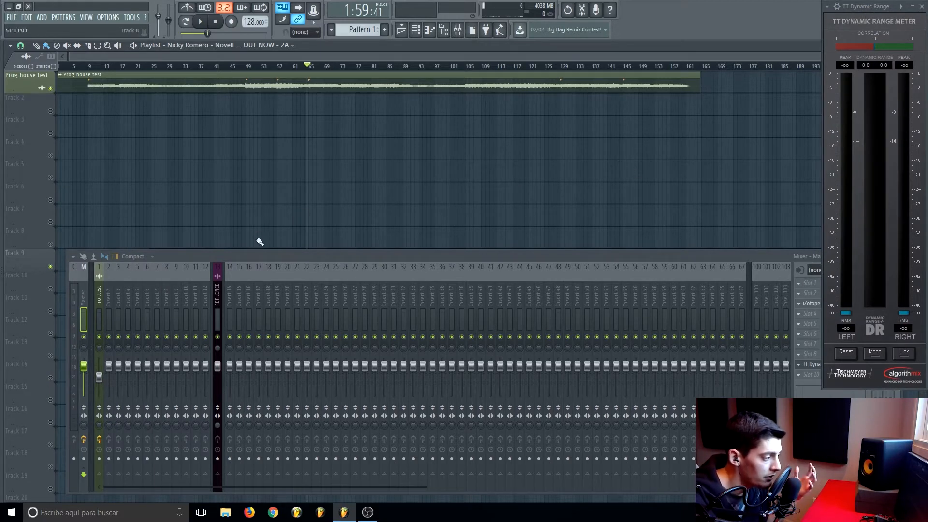
Lower the volume fader of the REFERENCE mixer track.
{"action": "left_click", "coordinate": [99, 300]}
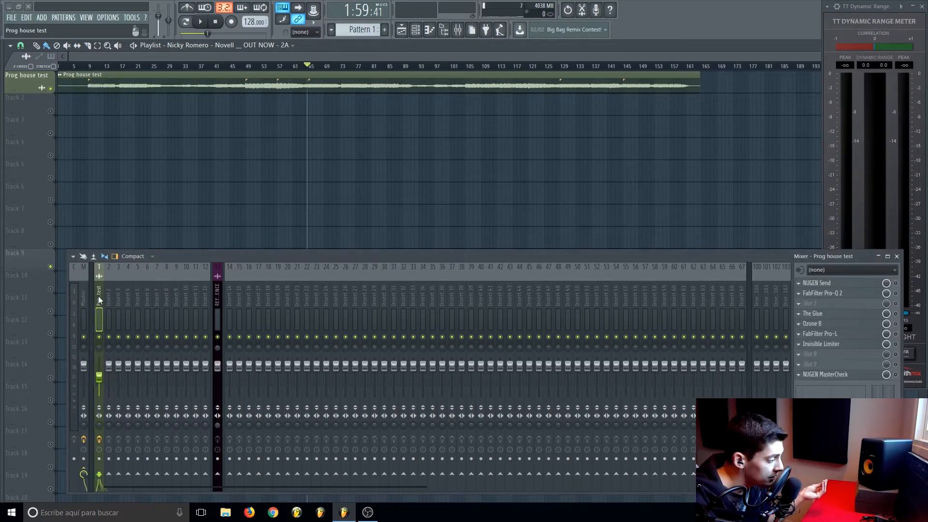
{"action": "left_click", "coordinate": [219, 293]}
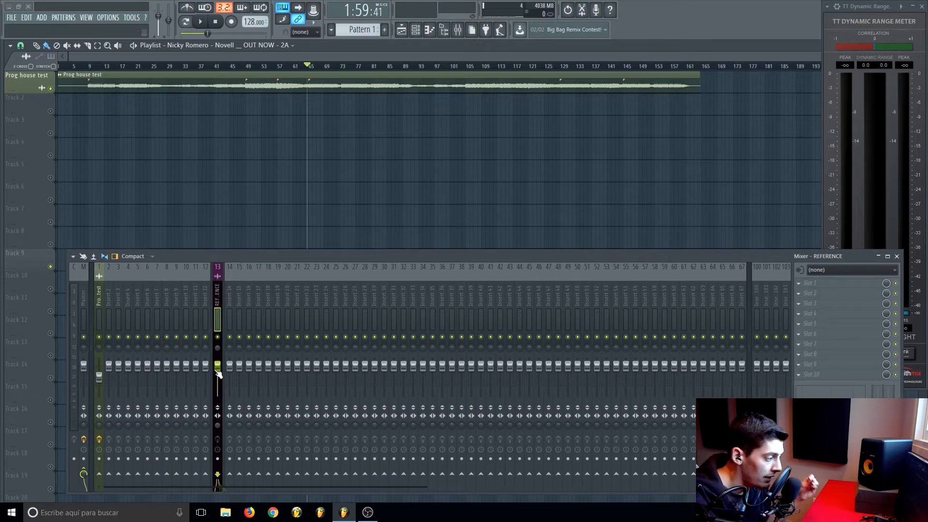
{"action": "left_click_drag", "start_coordinate": [218, 374], "coordinate": [218, 390]}
Shift the Nicky Romero - Novell clip on Track 9 so its drop lines up with bar 65.
{"action": "scroll", "coordinate": [282, 149], "scroll_direction": "down", "scroll_amount": 2}
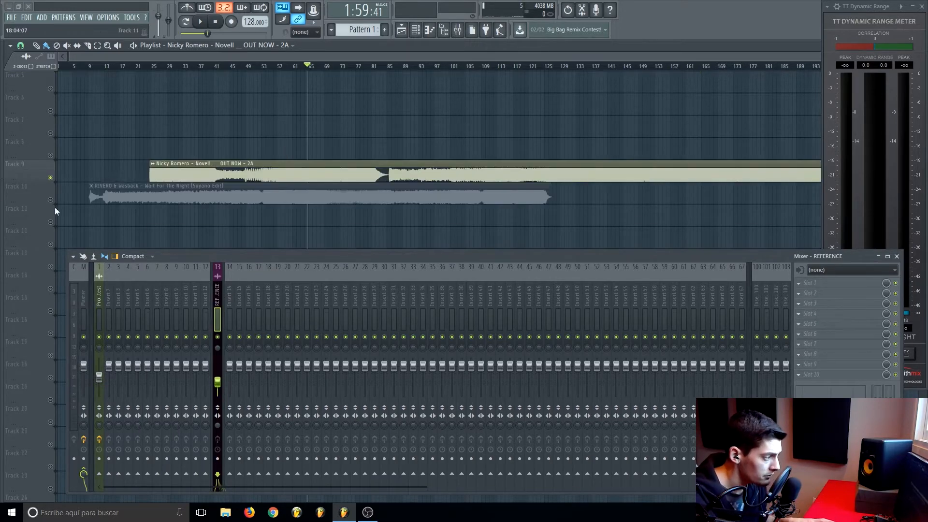
{"action": "scroll", "coordinate": [308, 111], "scroll_direction": "up", "scroll_amount": 3}
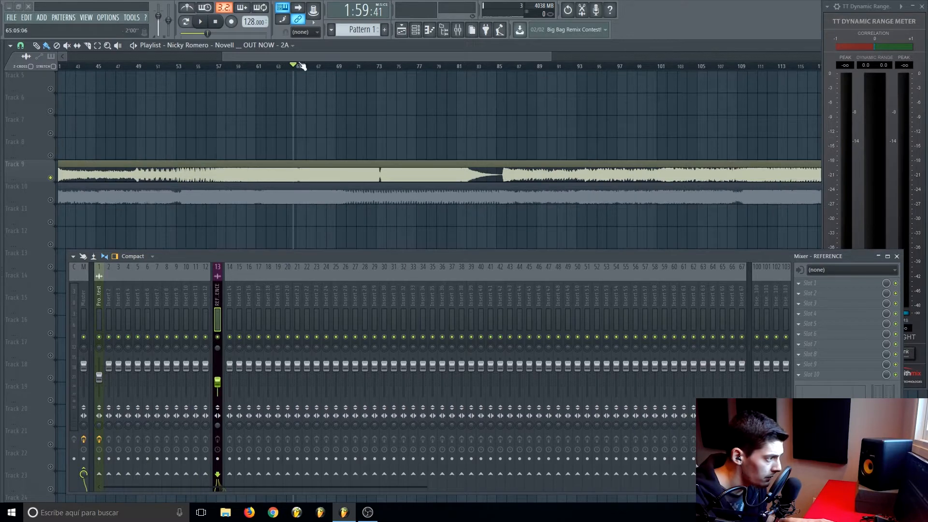
{"action": "scroll", "coordinate": [302, 66], "scroll_direction": "up", "scroll_amount": 4}
{"action": "scroll", "coordinate": [306, 154], "scroll_direction": "up", "scroll_amount": 4}
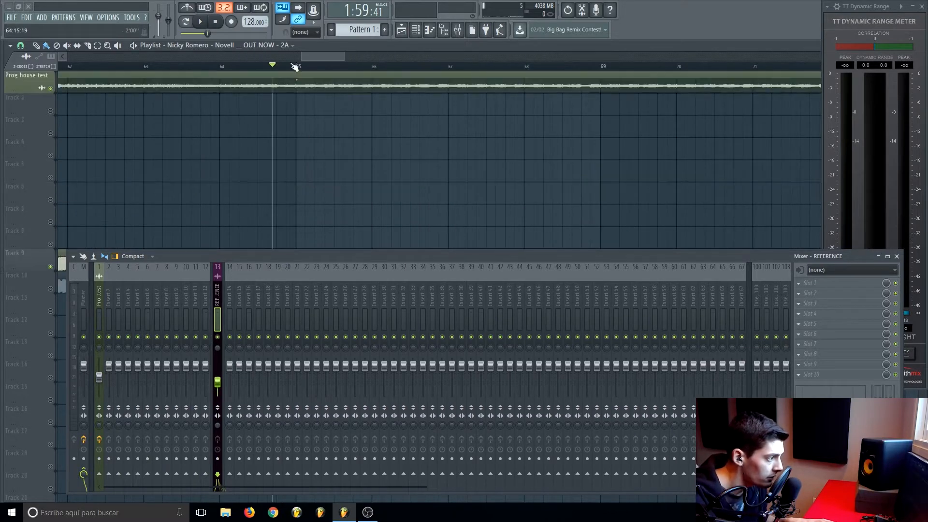
{"action": "scroll", "coordinate": [294, 67], "scroll_direction": "up", "scroll_amount": 2}
{"action": "scroll", "coordinate": [324, 141], "scroll_direction": "down", "scroll_amount": 3}
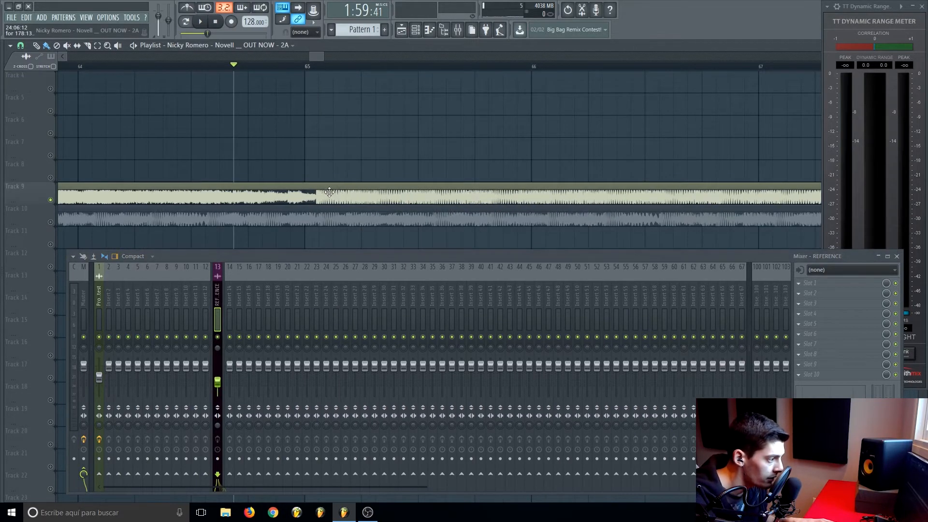
{"action": "left_click_drag", "start_coordinate": [329, 192], "coordinate": [317, 192]}
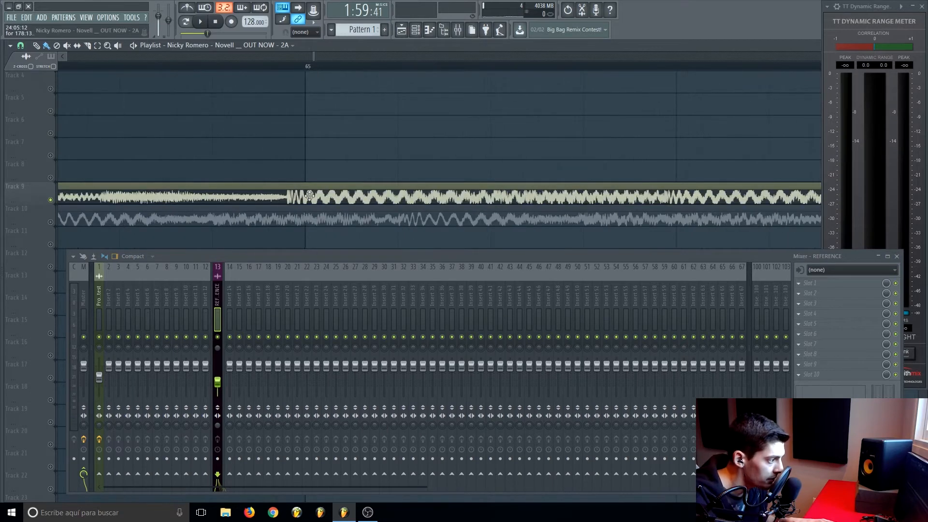
{"action": "scroll", "coordinate": [308, 68], "scroll_direction": "up", "scroll_amount": 2}
{"action": "scroll", "coordinate": [324, 135], "scroll_direction": "up", "scroll_amount": 3}
{"action": "scroll", "coordinate": [339, 67], "scroll_direction": "down", "scroll_amount": 3}
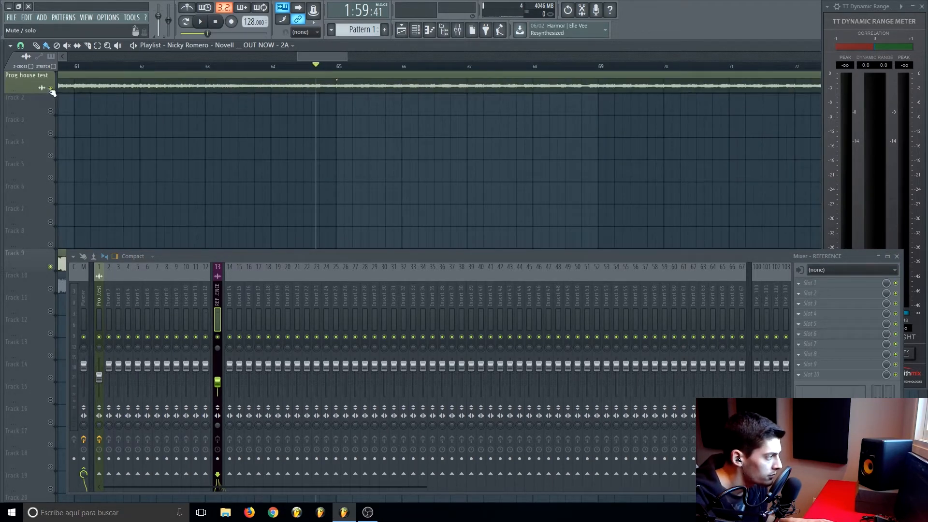
Play the Prog house test track from just before bar 65 and read its level on the TT Dynamic Range Meter.
{"action": "key", "text": "space"}
{"action": "left_click", "coordinate": [863, 9]}
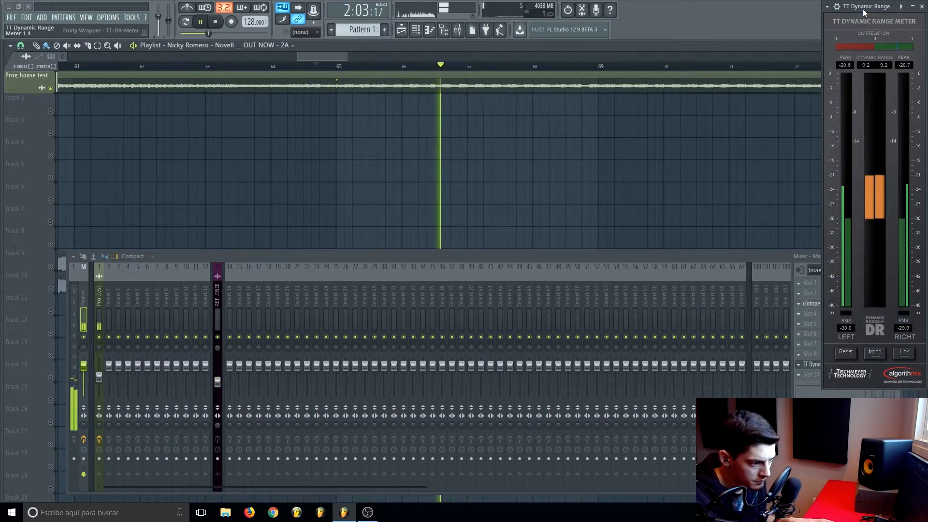
{"action": "key", "text": "space"}
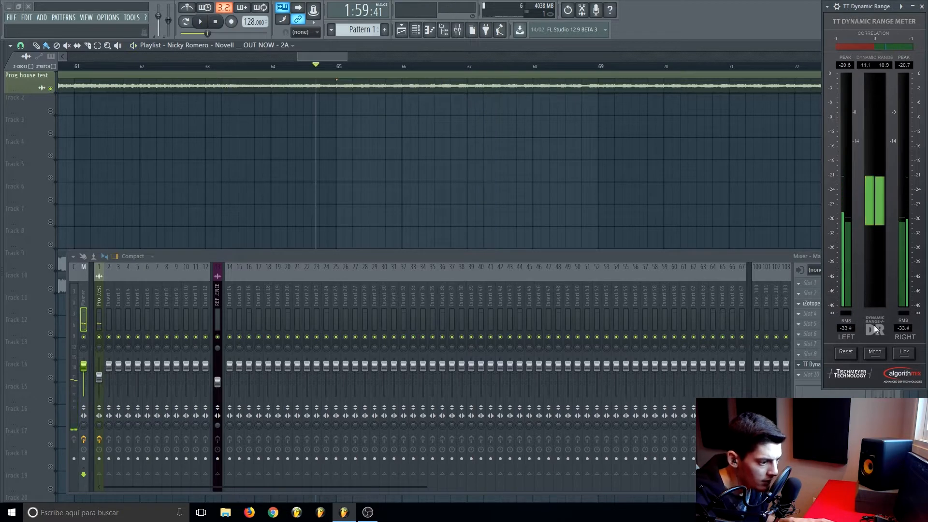
Solo the Nicky Romero - Novell track and lower the REFERENCE mixer fader to about -26.7 dB while it plays.
{"action": "scroll", "coordinate": [394, 213], "scroll_direction": "down", "scroll_amount": 2}
{"action": "left_click", "coordinate": [51, 223]}
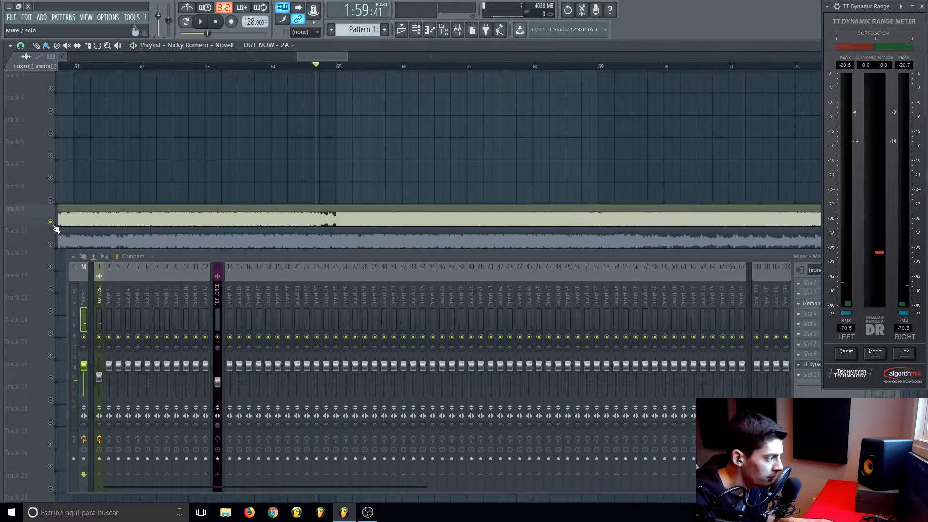
{"action": "left_click_drag", "start_coordinate": [222, 254], "coordinate": [200, 255]}
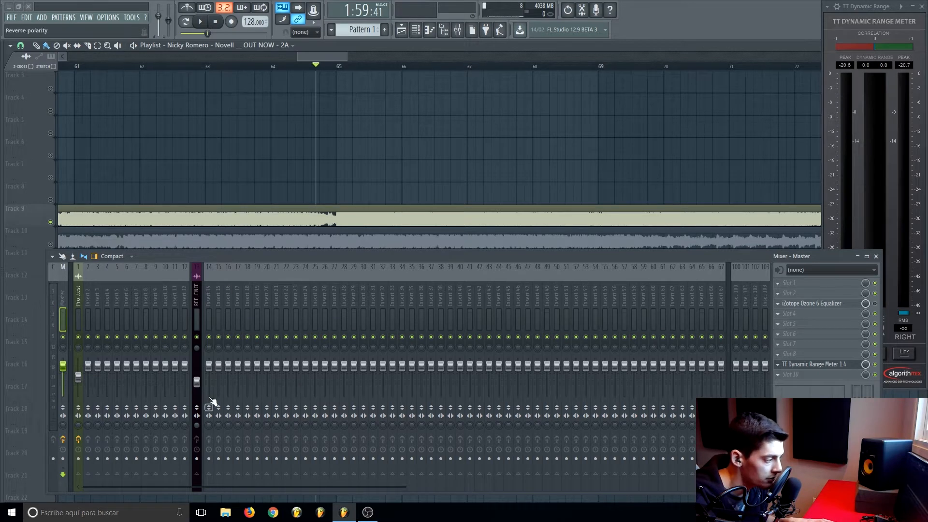
{"action": "key", "text": "space"}
{"action": "left_click_drag", "start_coordinate": [197, 382], "coordinate": [197, 389]}
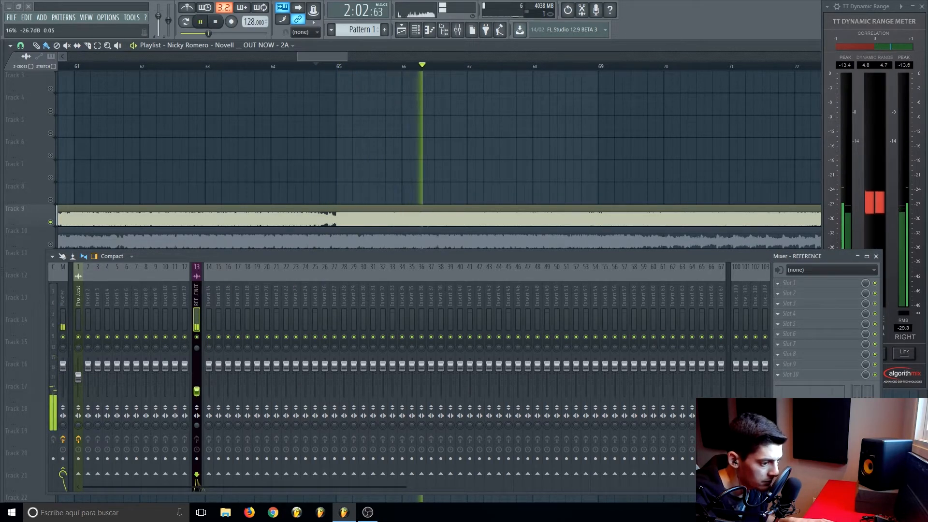
{"action": "key", "text": "space"}
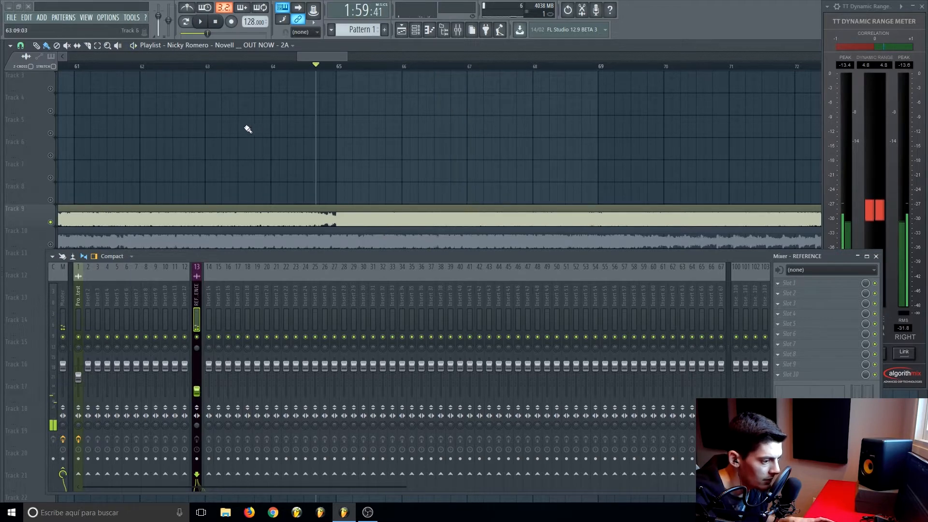
Solo Track 10 with the RIVERO & Wasback reference and play its drop around bar 65 to check the level.
{"action": "scroll", "coordinate": [286, 75], "scroll_direction": "down", "scroll_amount": 3}
{"action": "scroll", "coordinate": [209, 169], "scroll_direction": "down", "scroll_amount": 2}
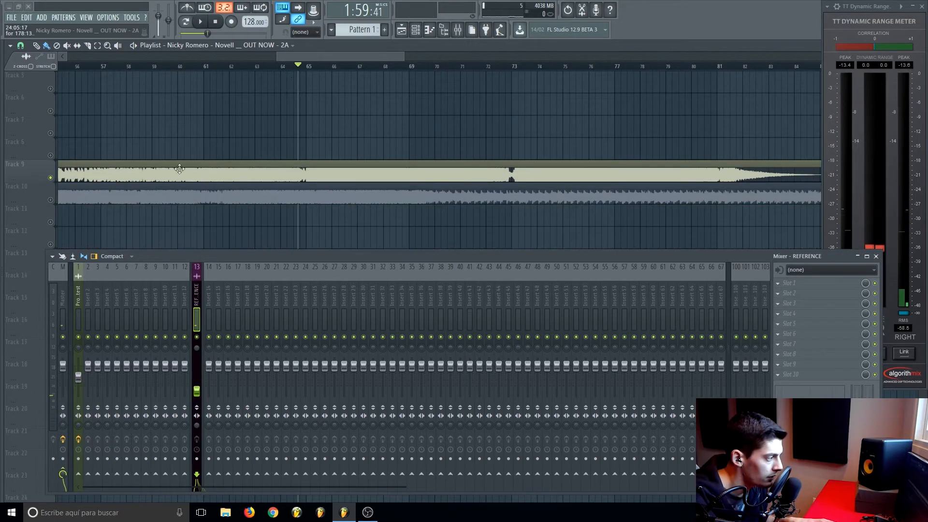
{"action": "right_click", "coordinate": [50, 199]}
{"action": "scroll", "coordinate": [310, 68], "scroll_direction": "up", "scroll_amount": 6}
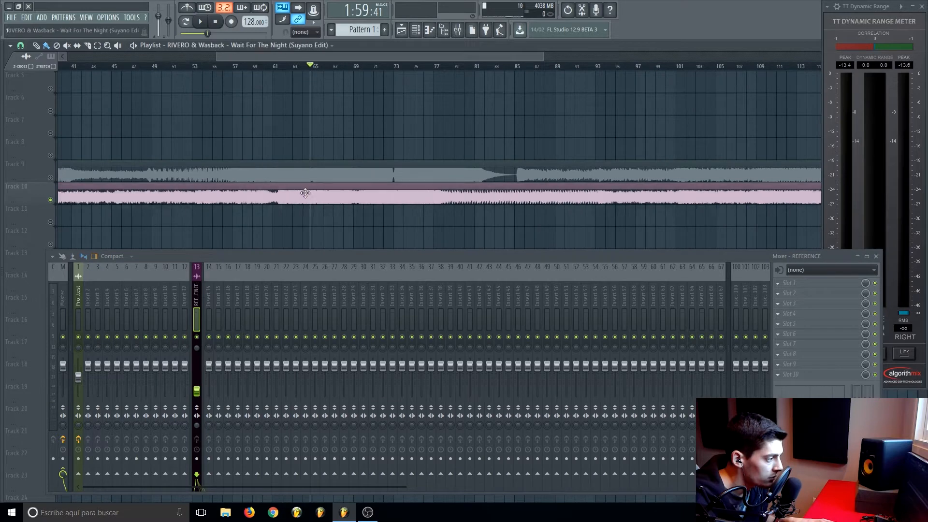
{"action": "scroll", "coordinate": [321, 68], "scroll_direction": "down", "scroll_amount": 5}
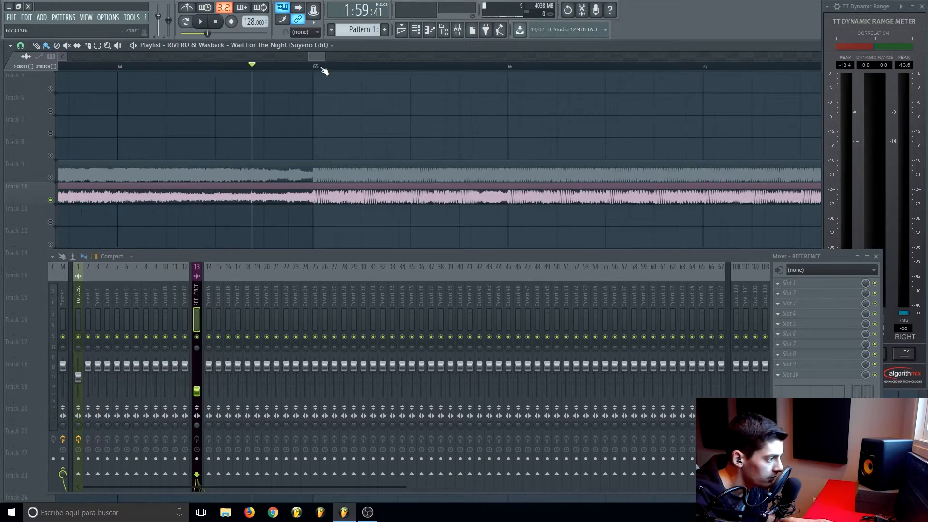
{"action": "key", "text": "space"}
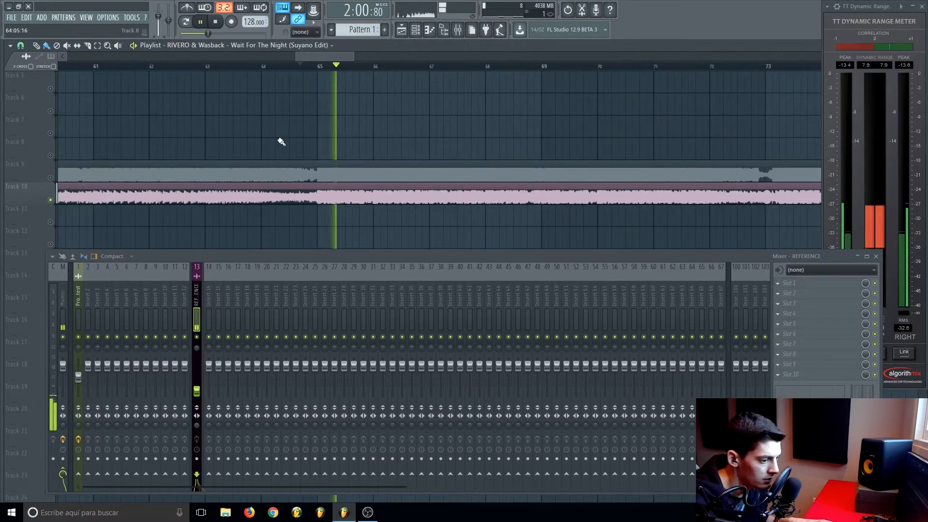
{"action": "key", "text": "space"}
Adjust the RIVERO & Wasback clip's channel volume to about 83% during playback and close its settings.
{"action": "double_click", "coordinate": [352, 198]}
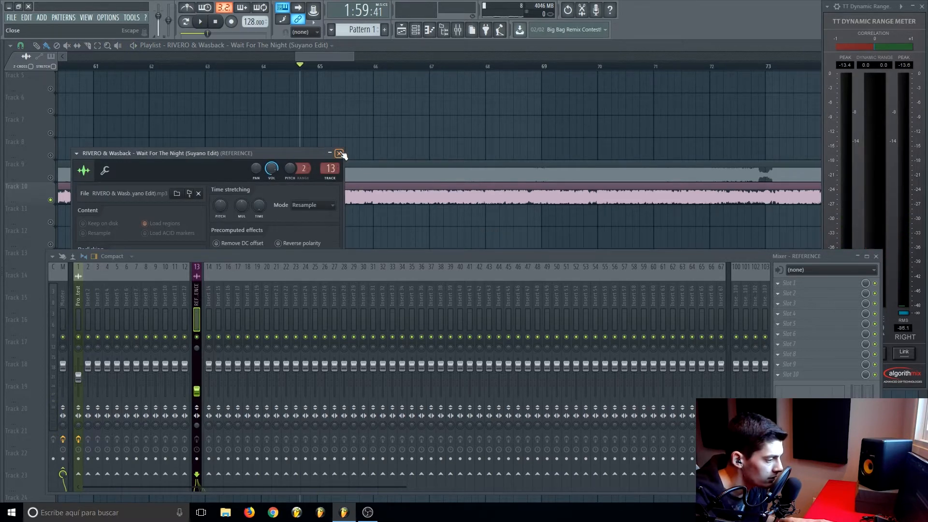
{"action": "key", "text": "space"}
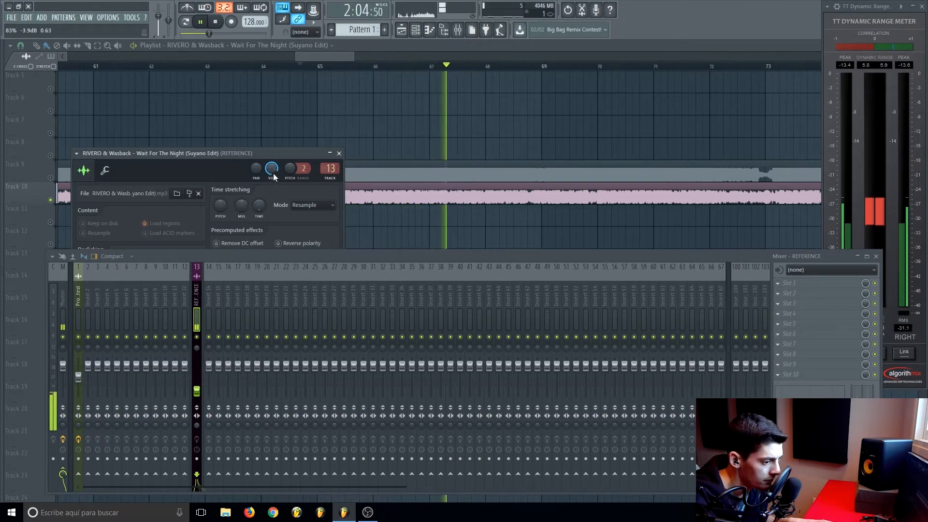
{"action": "left_click_drag", "start_coordinate": [273, 173], "coordinate": [273, 170]}
{"action": "key", "text": "space"}
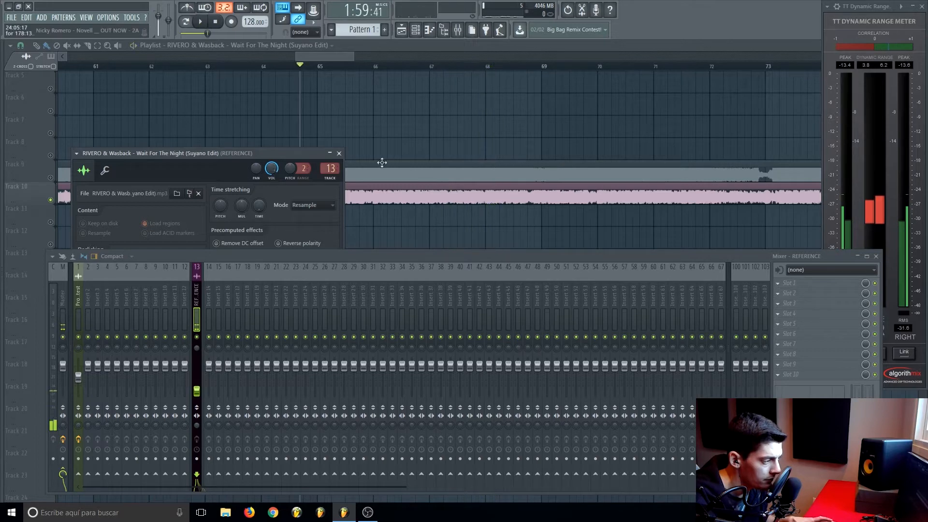
{"action": "left_click", "coordinate": [339, 153]}
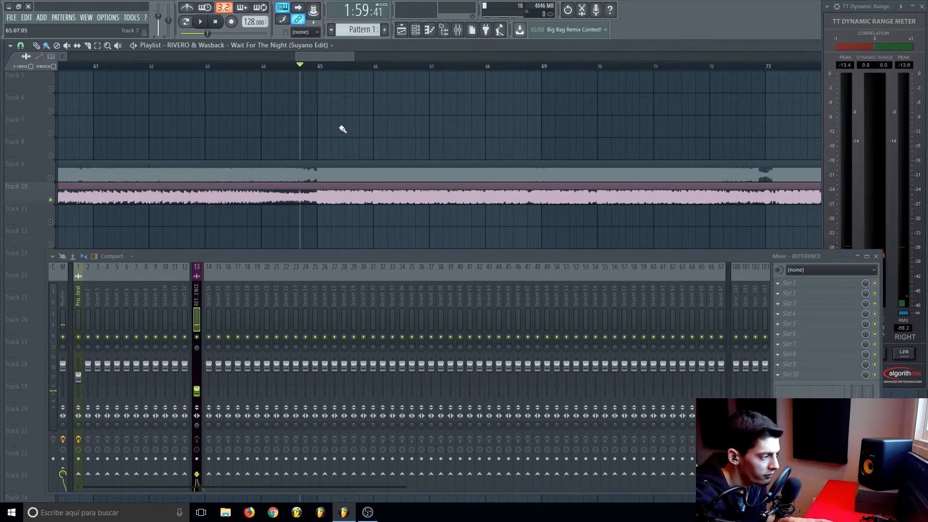
Solo the Prog house test track in the playlist.
{"action": "scroll", "coordinate": [319, 129], "scroll_direction": "up", "scroll_amount": 4}
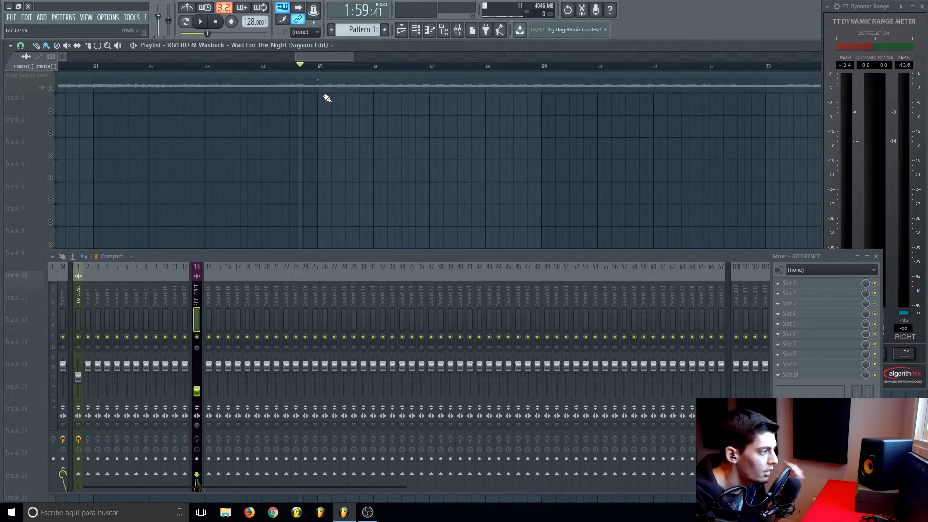
{"action": "scroll", "coordinate": [330, 69], "scroll_direction": "down", "scroll_amount": 9}
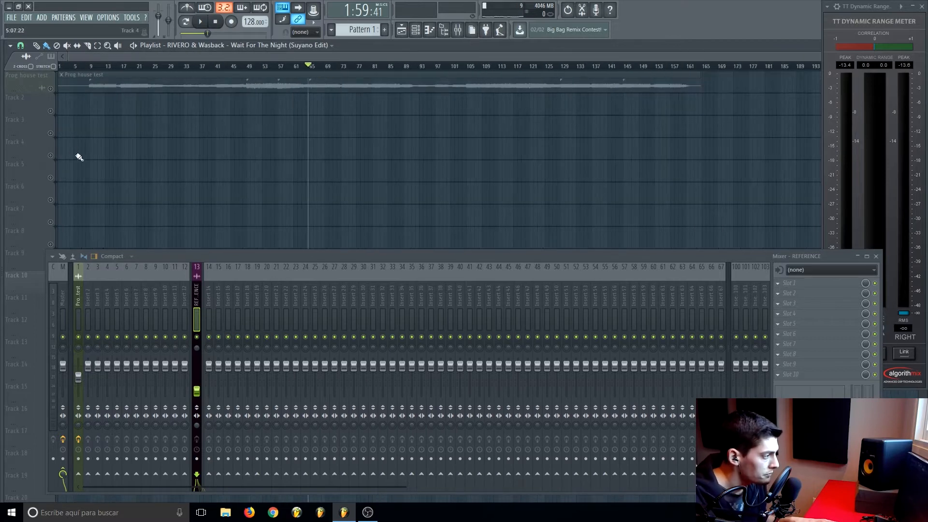
{"action": "left_click", "coordinate": [50, 88]}
Open the NUGEN Send and NUGEN MasterCheck plugins on the Prog house test mixer track, placing the Send window near the playlist's start.
{"action": "left_click", "coordinate": [78, 289]}
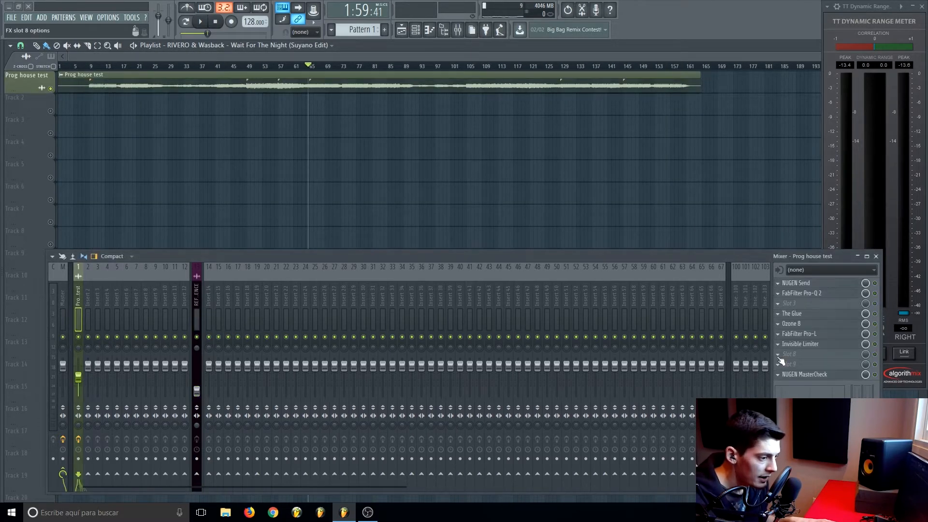
{"action": "left_click", "coordinate": [796, 282]}
{"action": "left_click_drag", "start_coordinate": [408, 84], "coordinate": [202, 68]}
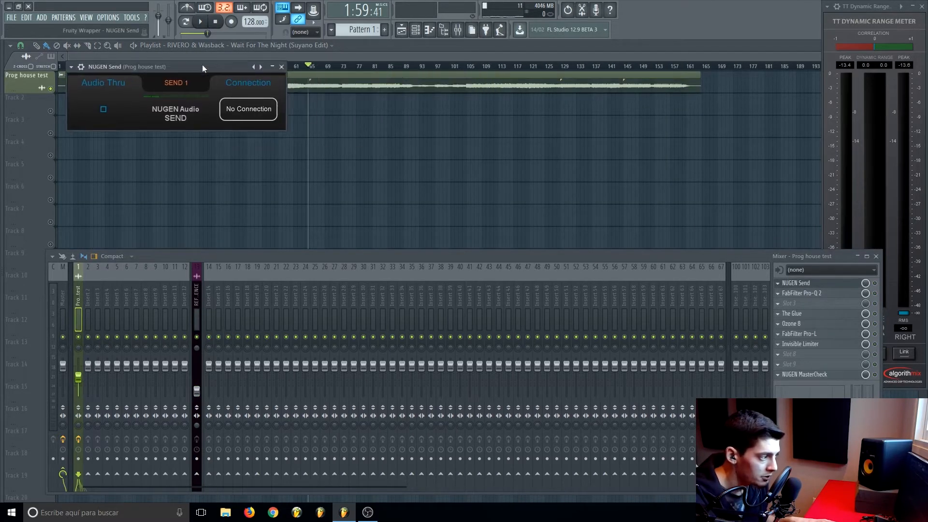
{"action": "left_click", "coordinate": [796, 375]}
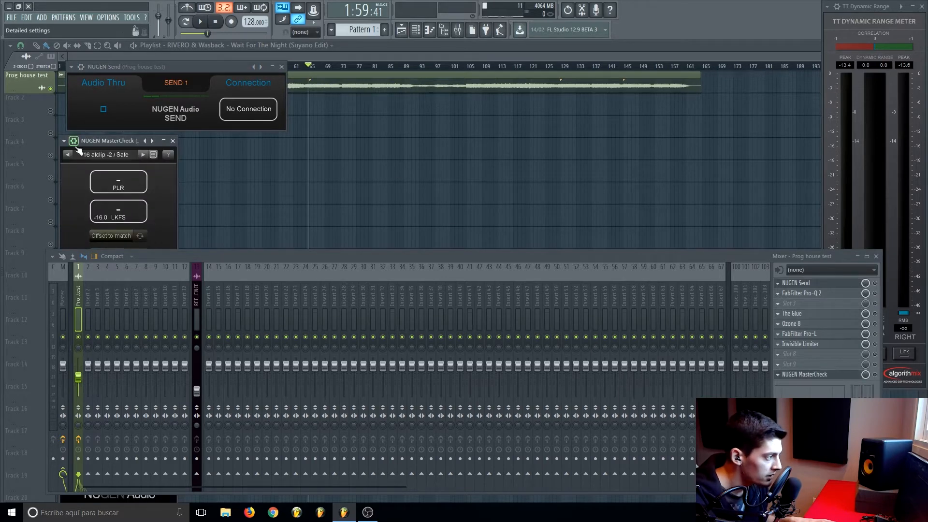
Enable Audio Thru in NUGEN Send and turn on External ref. with Offset to match in NUGEN MasterCheck.
{"action": "left_click_drag", "start_coordinate": [96, 141], "coordinate": [471, 86]}
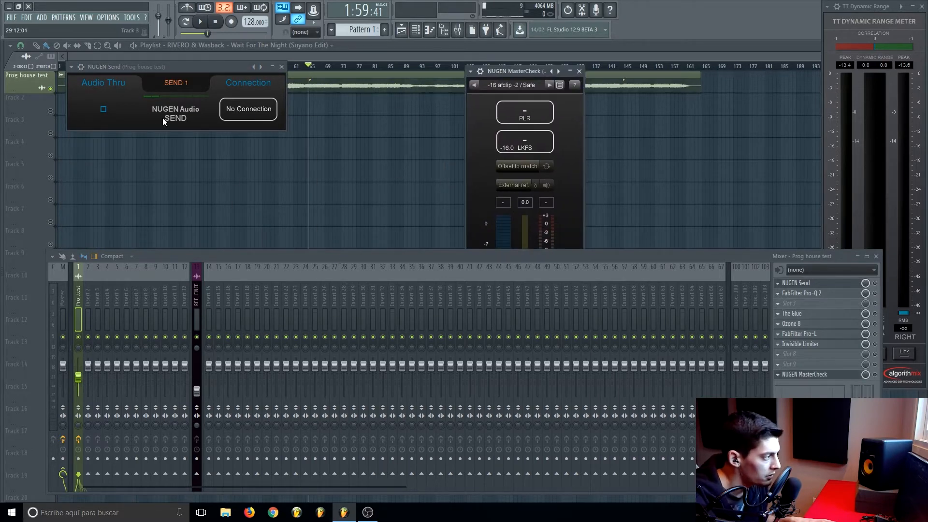
{"action": "left_click_drag", "start_coordinate": [514, 71], "coordinate": [428, 51]}
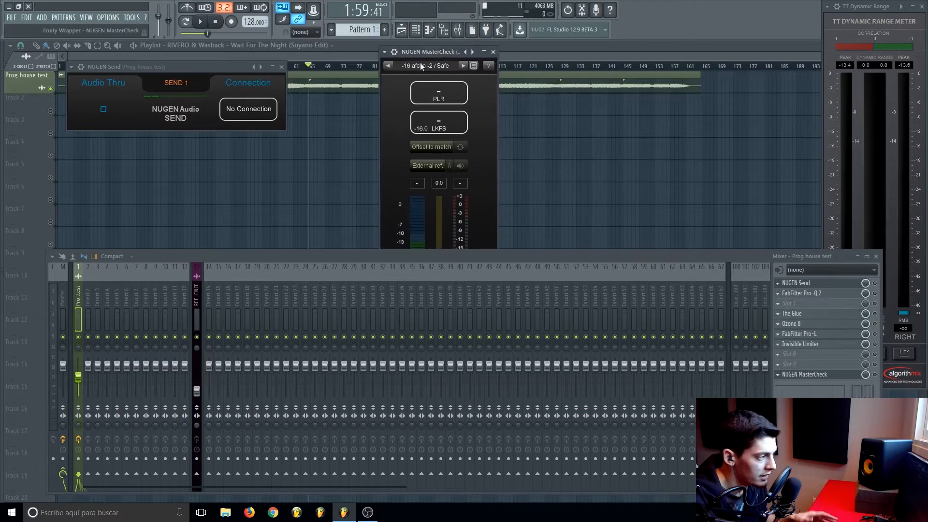
{"action": "left_click", "coordinate": [103, 110]}
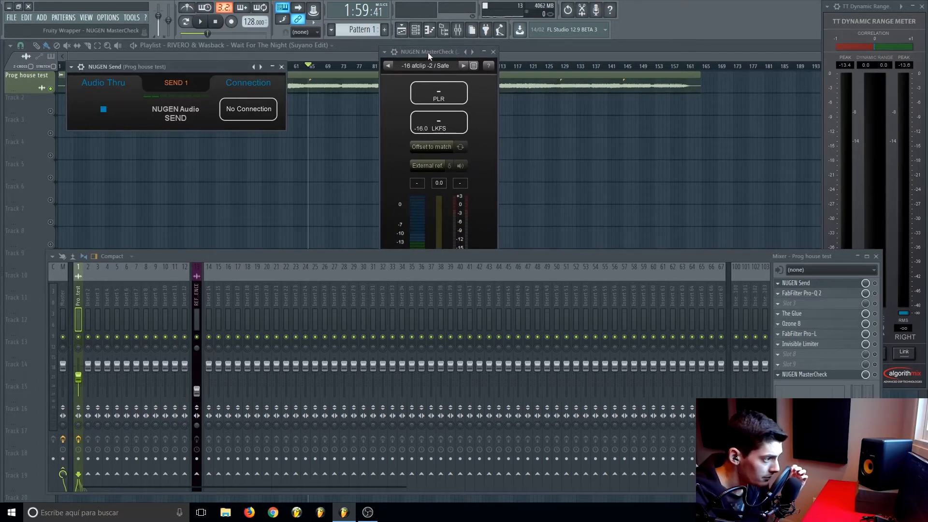
{"action": "left_click_drag", "start_coordinate": [428, 52], "coordinate": [438, 52]}
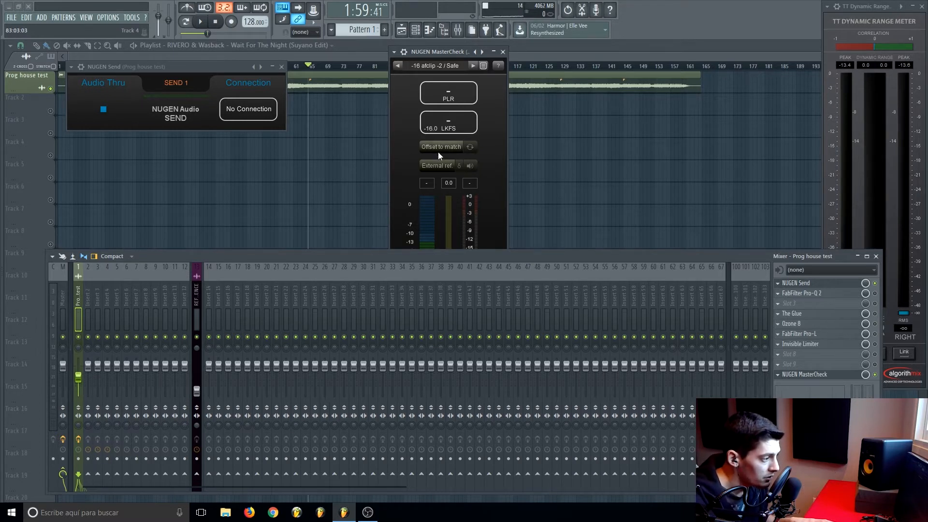
{"action": "left_click", "coordinate": [440, 165]}
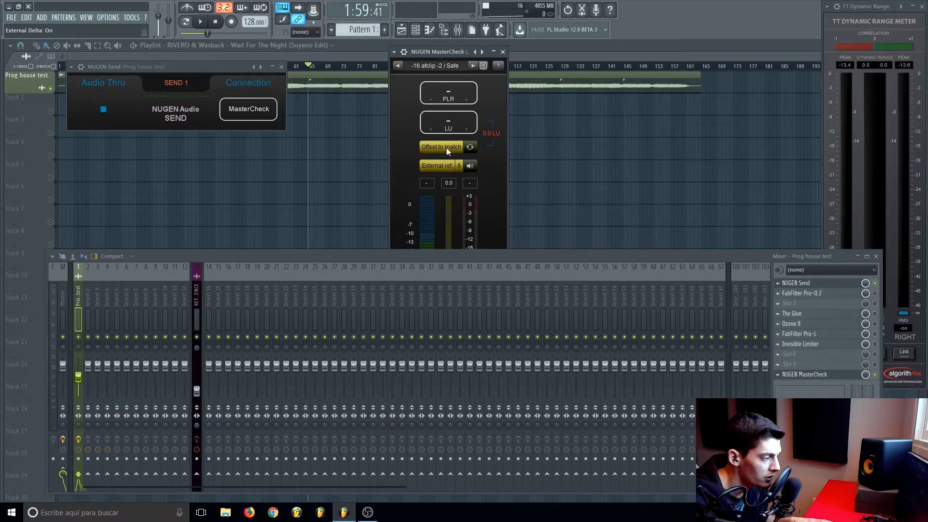
{"action": "right_click", "coordinate": [328, 148]}
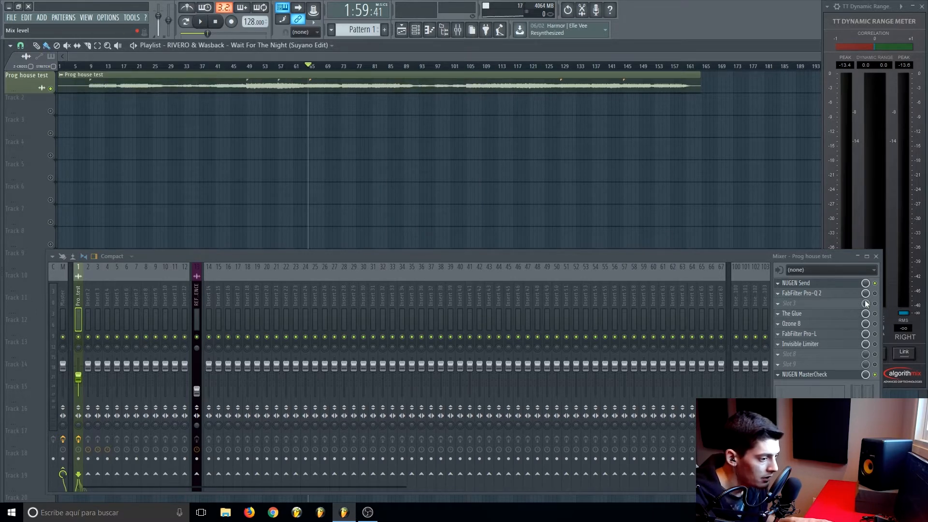
Add a test bell boost of about +8.25 dB near 2497 Hz in FabFilter Pro-Q 2 and close it.
{"action": "left_click", "coordinate": [811, 296]}
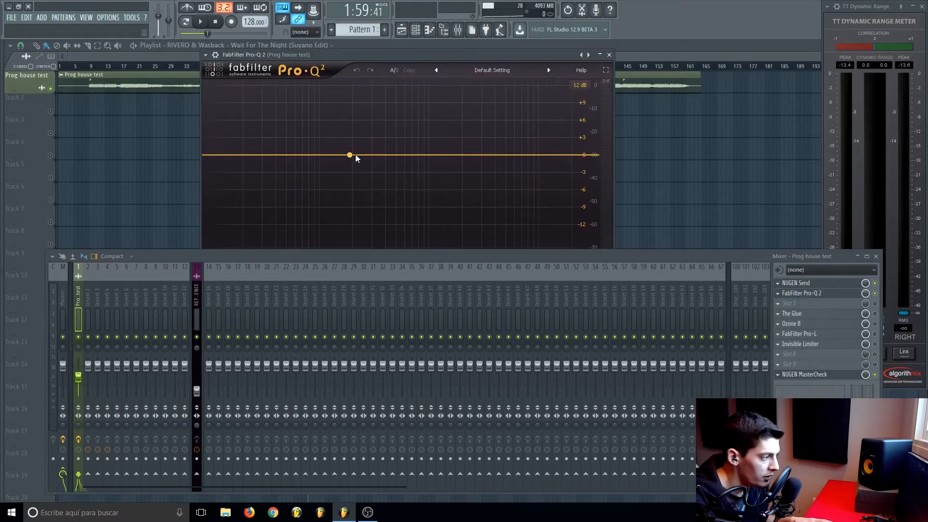
{"action": "left_click_drag", "start_coordinate": [355, 155], "coordinate": [472, 111]}
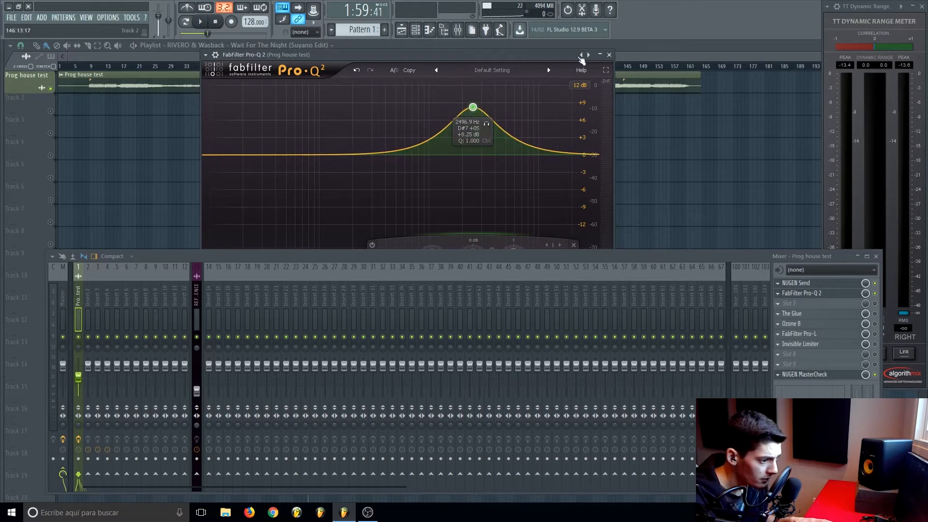
{"action": "left_click", "coordinate": [609, 55]}
Bring NUGEN MasterCheck back up and play the Prog house test from bar 65 to measure the loudness difference against the send.
{"action": "left_click", "coordinate": [850, 375]}
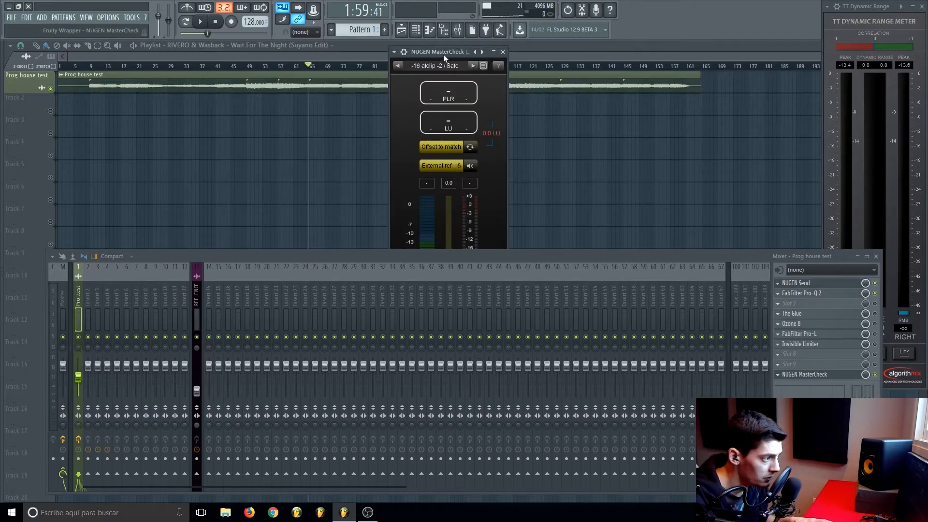
{"action": "left_click_drag", "start_coordinate": [443, 52], "coordinate": [551, 47]}
{"action": "left_click", "coordinate": [503, 46]}
{"action": "left_click", "coordinate": [519, 233]}
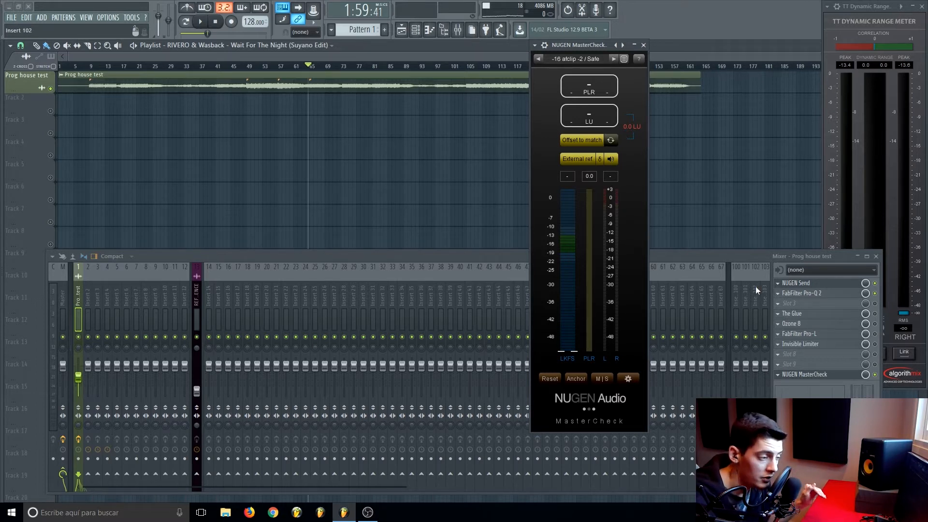
{"action": "left_click", "coordinate": [469, 255]}
{"action": "key", "text": "space"}
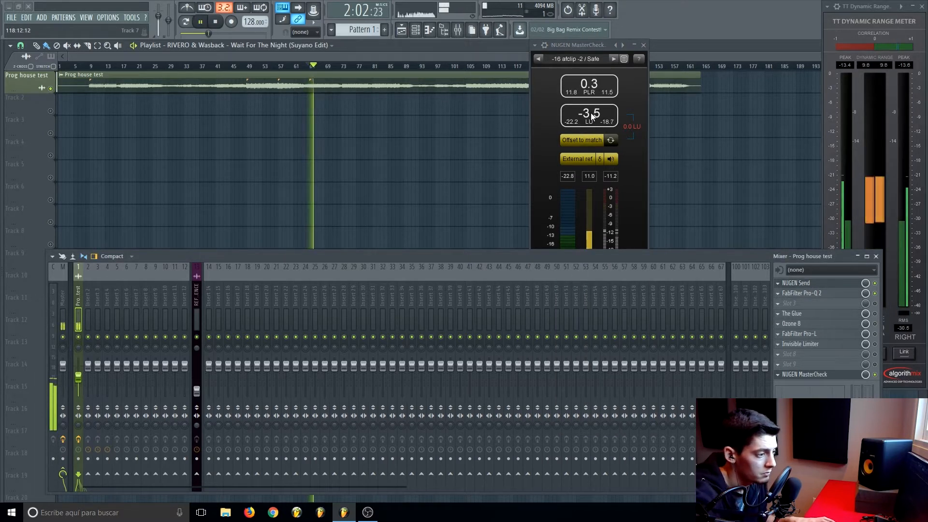
{"action": "key", "text": "space"}
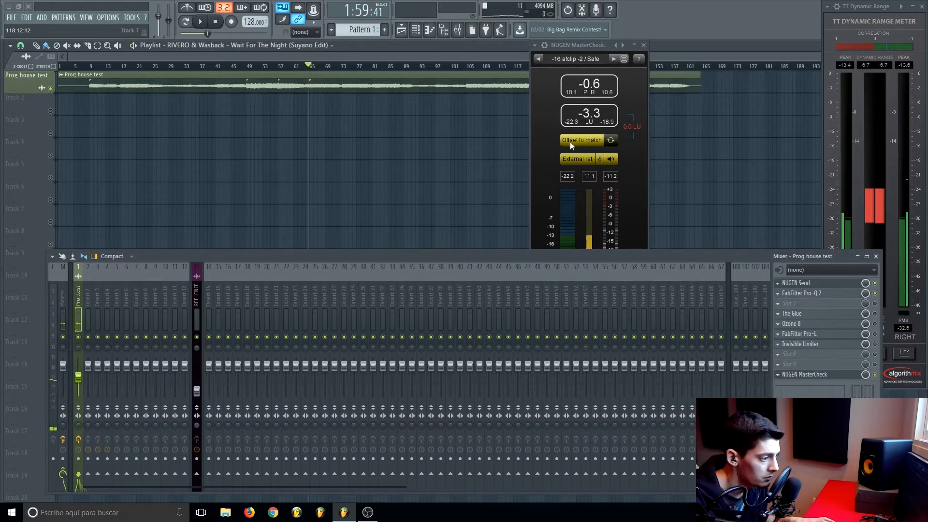
Update the Offset to match compensation in MasterCheck and replay the drop to compare levels.
{"action": "left_click", "coordinate": [613, 160]}
{"action": "key", "text": "space"}
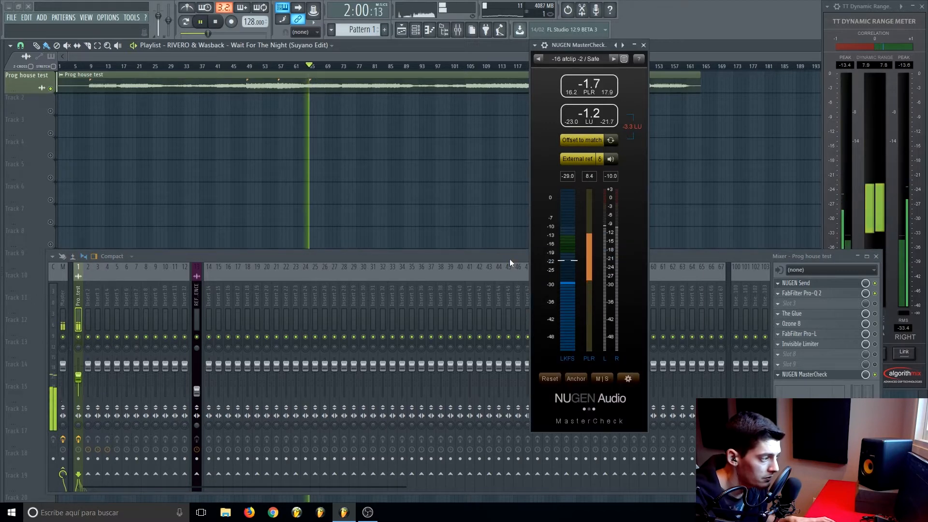
{"action": "key", "text": "space"}
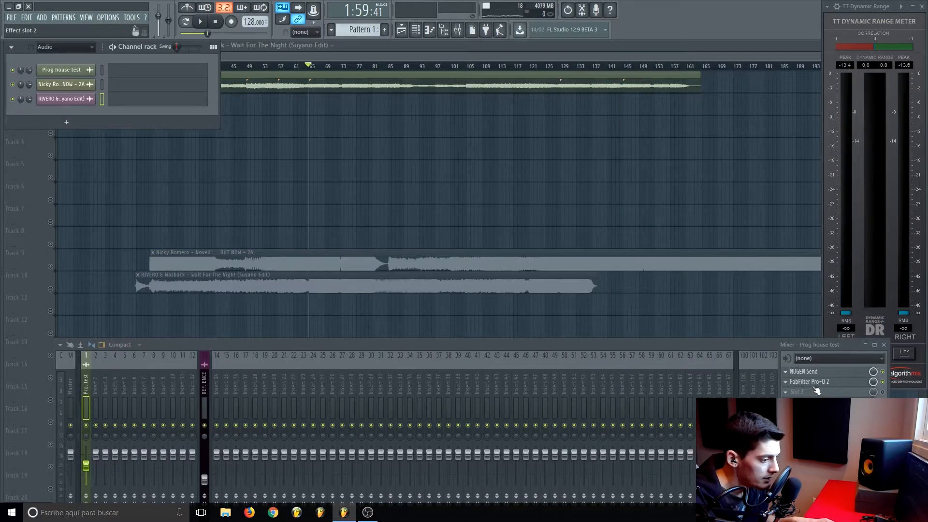
Create a narrow bell band in Pro-Q 2 with Q 40 and a +30 dB boost at about 18433 Hz.
{"action": "left_click", "coordinate": [814, 386]}
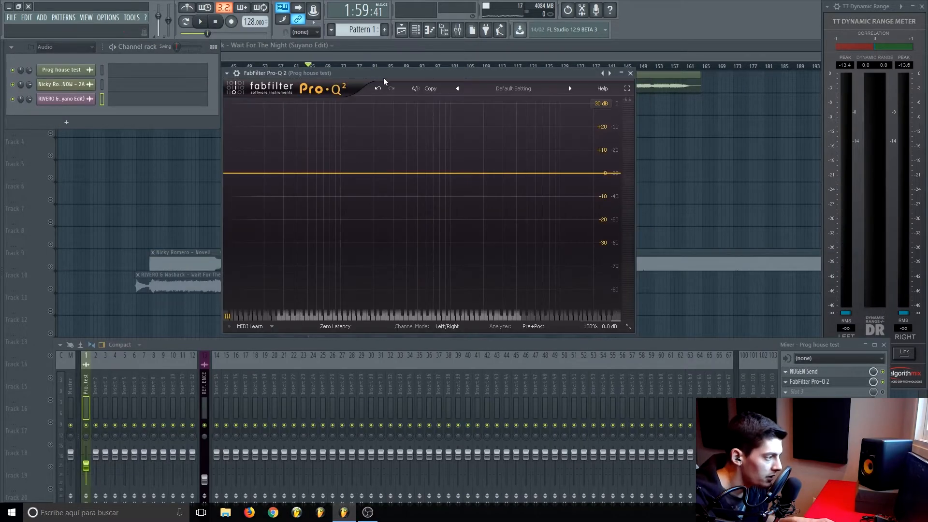
{"action": "double_click", "coordinate": [406, 184]}
{"action": "scroll", "coordinate": [406, 178], "scroll_direction": "up", "scroll_amount": 5}
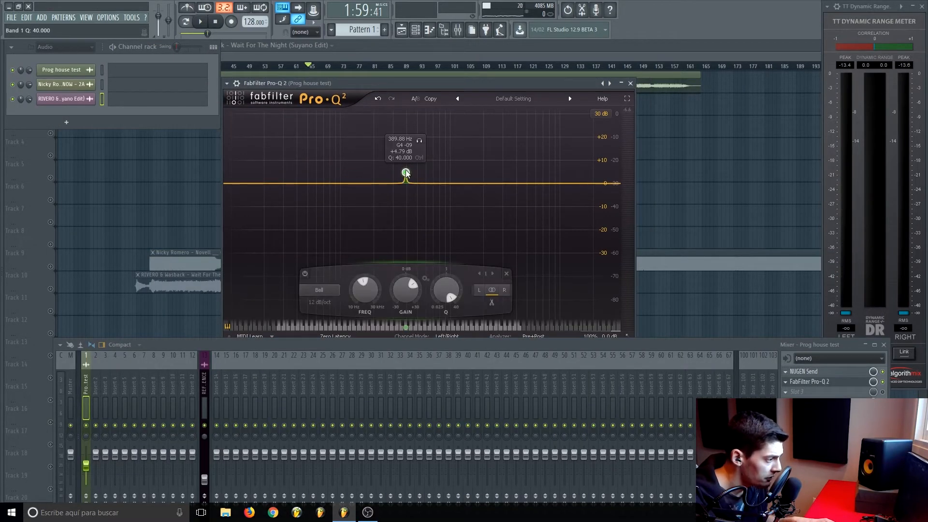
{"action": "left_click_drag", "start_coordinate": [406, 178], "coordinate": [590, 46]}
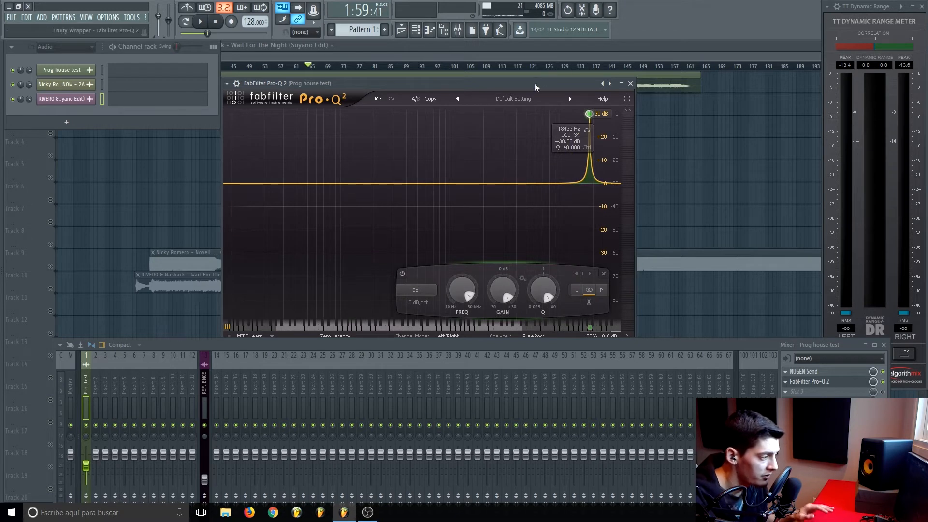
{"action": "left_click_drag", "start_coordinate": [535, 84], "coordinate": [549, 112]}
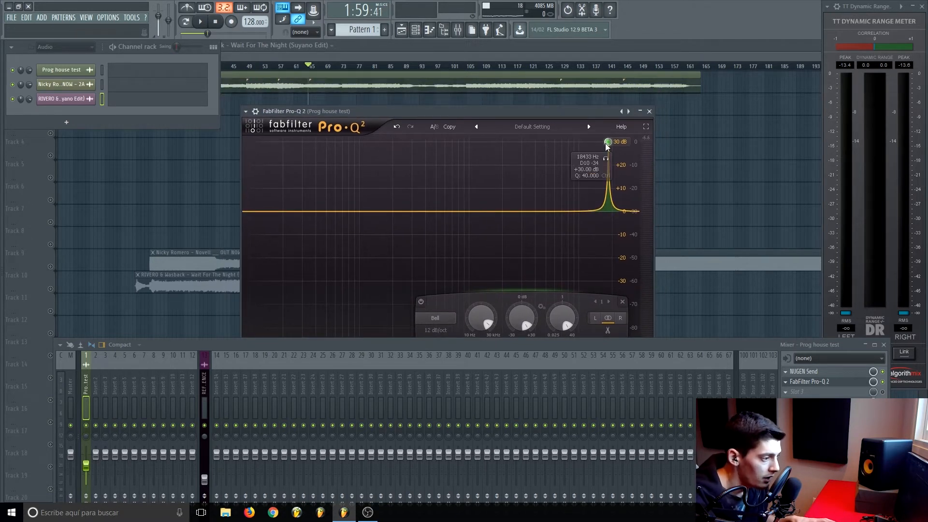
Sweep the narrow +30 dB band down to about 1043 Hz while the drop plays to hunt for resonances.
{"action": "left_click_drag", "start_coordinate": [608, 141], "coordinate": [468, 114]}
{"action": "key", "text": "space"}
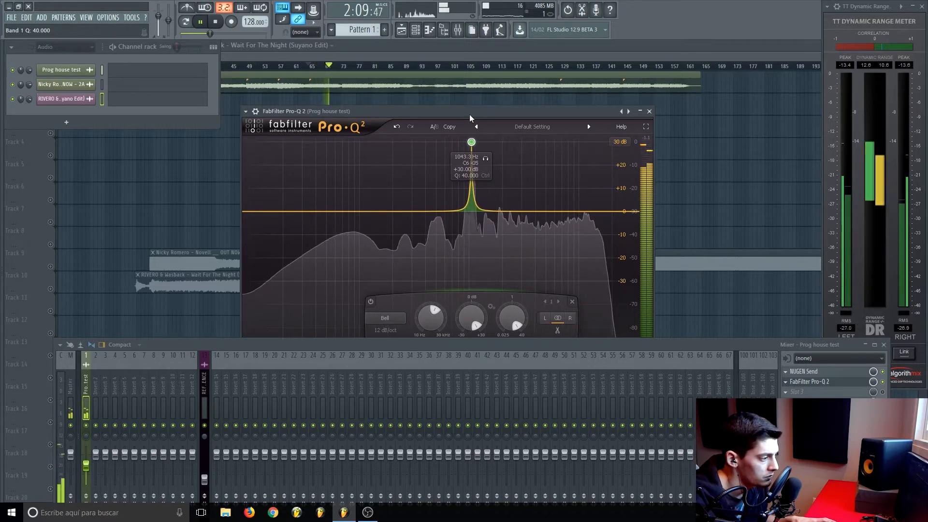
{"action": "key", "text": "space"}
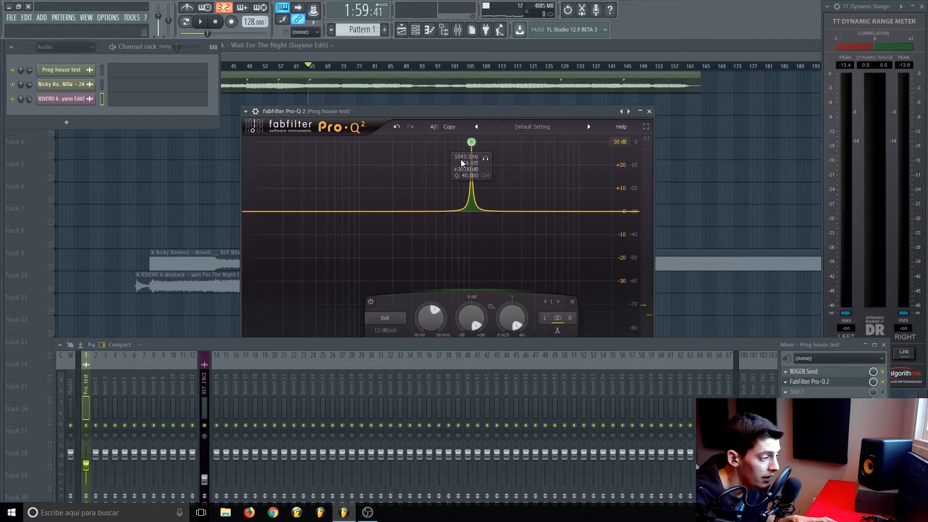
Turn the narrow band at 1043 Hz into a cut of about -2.86 dB and close Pro-Q 2.
{"action": "left_click_drag", "start_coordinate": [463, 112], "coordinate": [463, 95]}
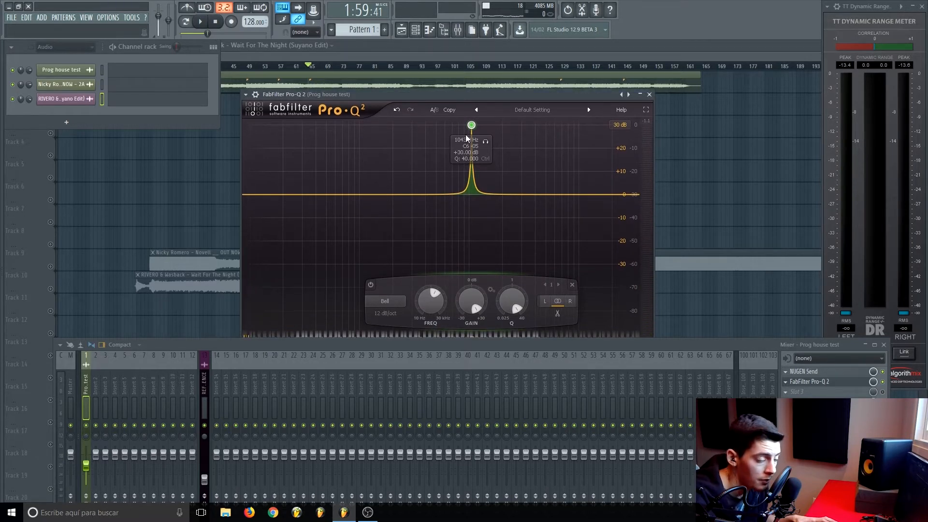
{"action": "left_click_drag", "start_coordinate": [469, 293], "coordinate": [462, 369]}
{"action": "left_click_drag", "start_coordinate": [462, 307], "coordinate": [460, 289]}
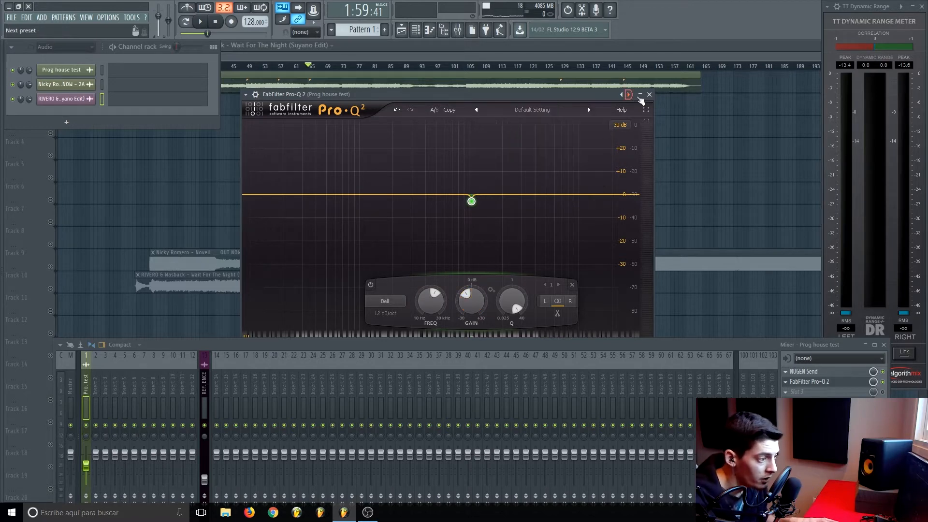
{"action": "left_click_drag", "start_coordinate": [440, 196], "coordinate": [491, 124]}
{"action": "key", "text": "Delete"}
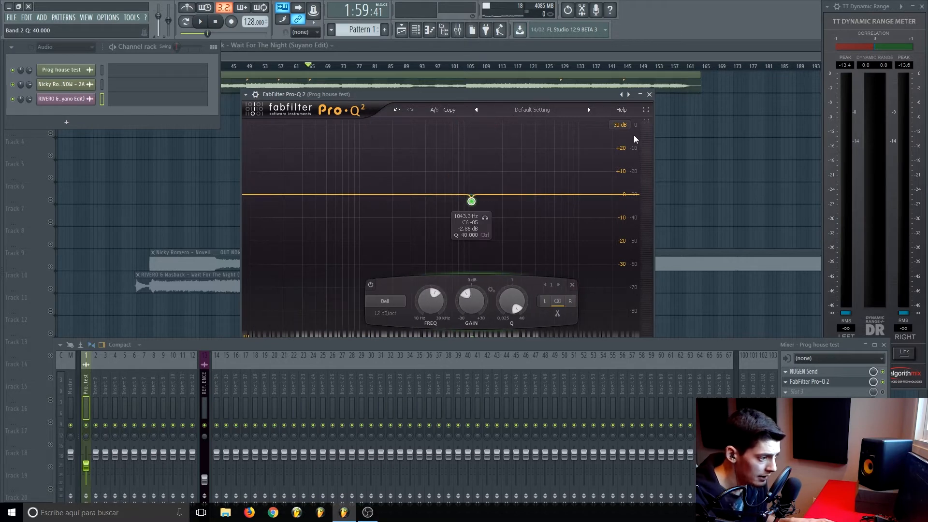
{"action": "left_click", "coordinate": [649, 94]}
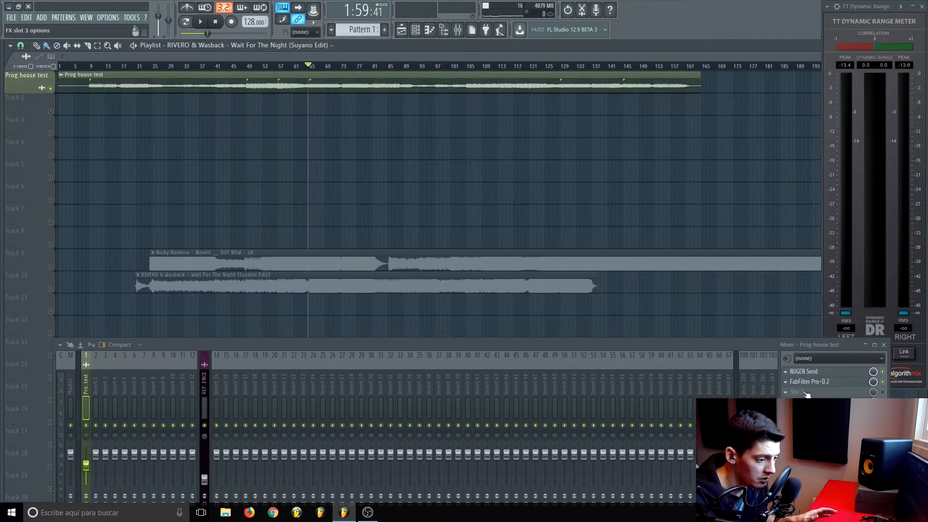
Open iZotope Ozone 6 Equalizer on the Master track, switch on Matching and place its window fully in view.
{"action": "left_click", "coordinate": [72, 387]}
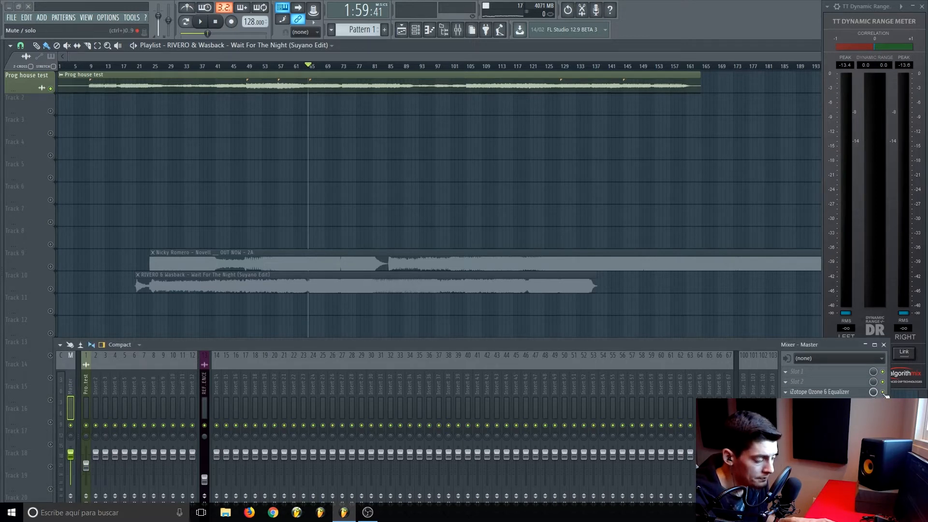
{"action": "left_click", "coordinate": [821, 391]}
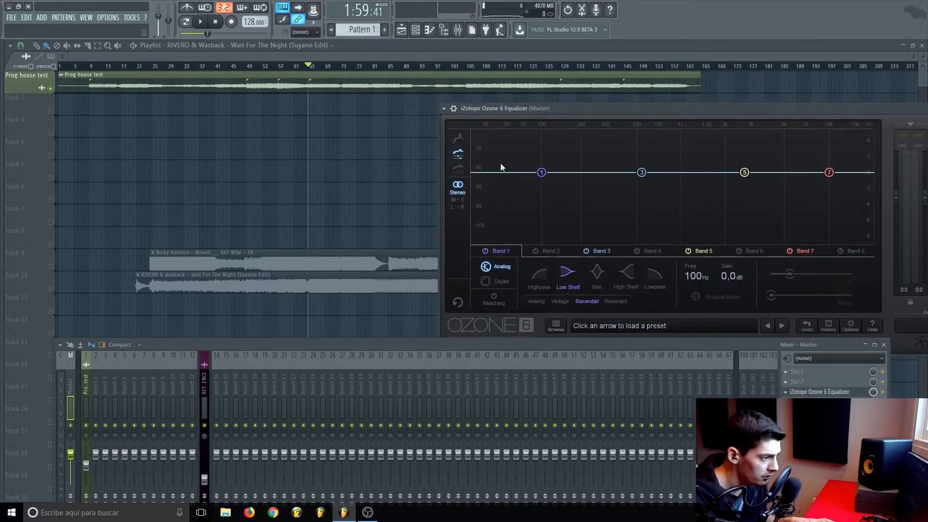
{"action": "left_click", "coordinate": [446, 112]}
{"action": "left_click", "coordinate": [468, 296]}
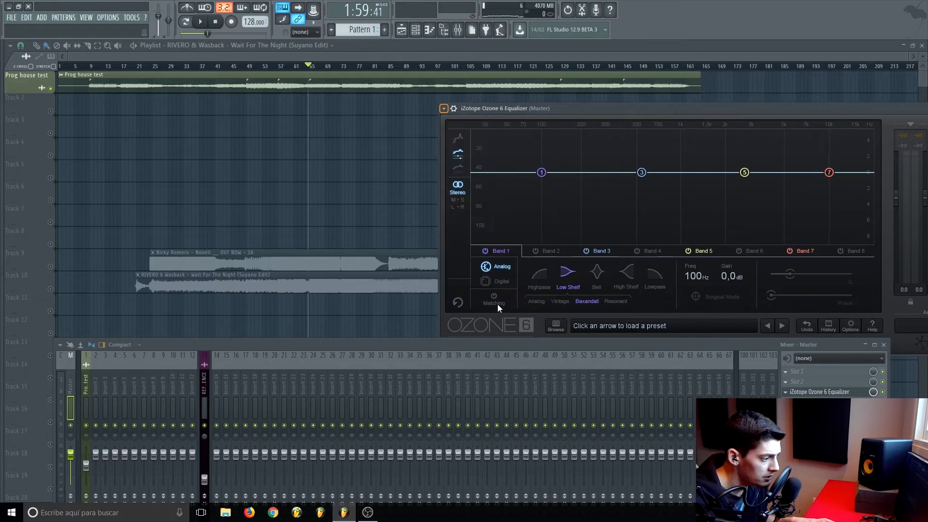
{"action": "left_click", "coordinate": [494, 300]}
{"action": "left_click_drag", "start_coordinate": [588, 111], "coordinate": [336, 108]}
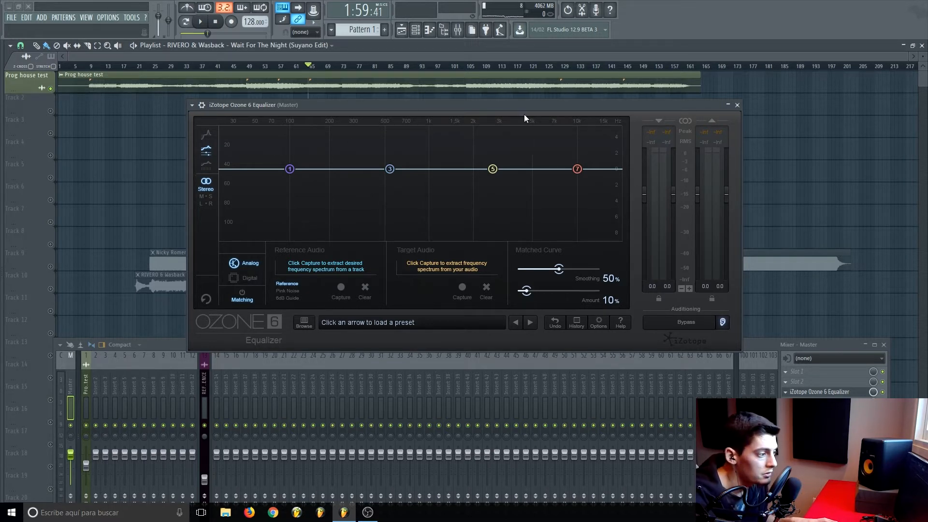
{"action": "left_click_drag", "start_coordinate": [524, 114], "coordinate": [451, 140]}
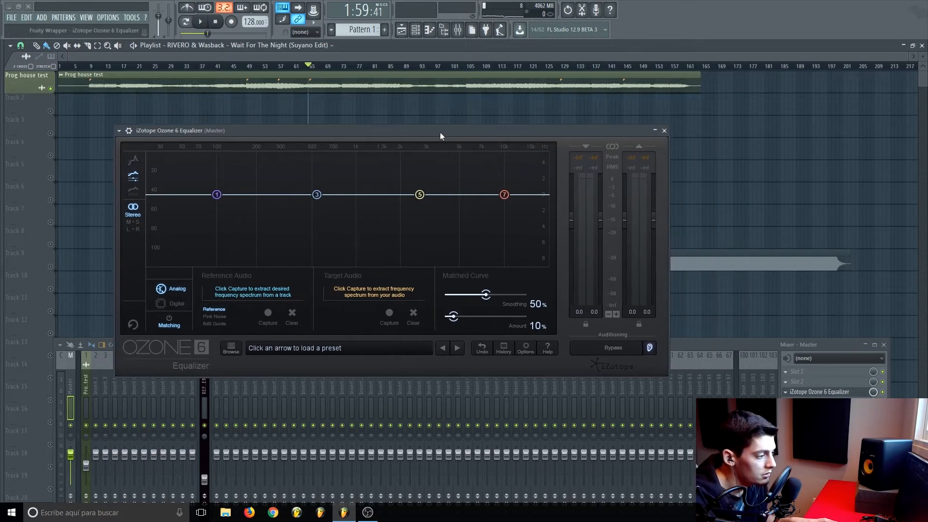
Capture the Prog house test's drop as the Target Audio spectrum in Ozone 6 Equalizer.
{"action": "left_click", "coordinate": [389, 313]}
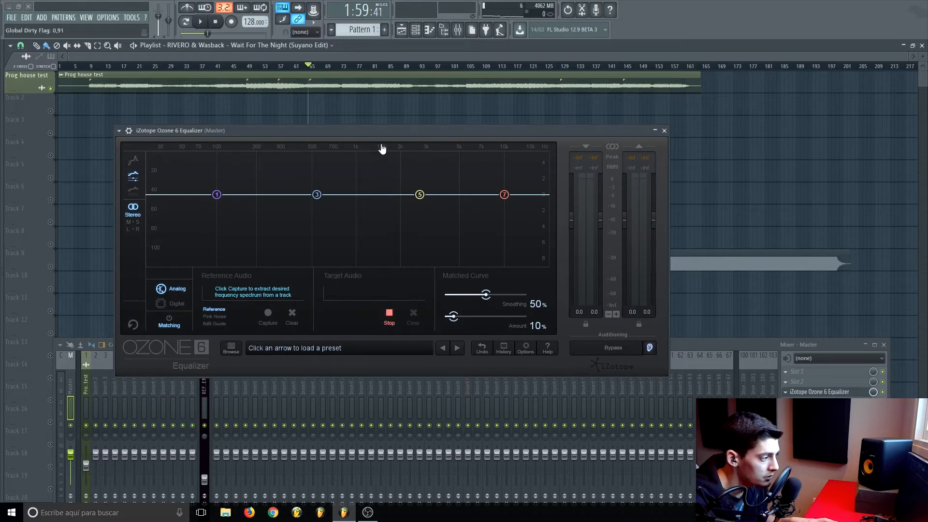
{"action": "left_click_drag", "start_coordinate": [381, 130], "coordinate": [368, 136]}
{"action": "left_click", "coordinate": [202, 23]}
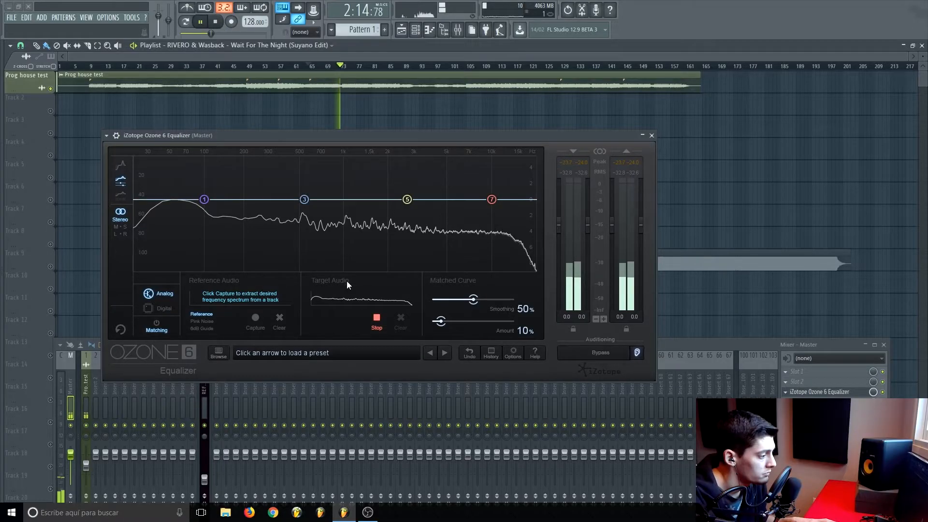
{"action": "key", "text": "space"}
{"action": "left_click", "coordinate": [376, 317]}
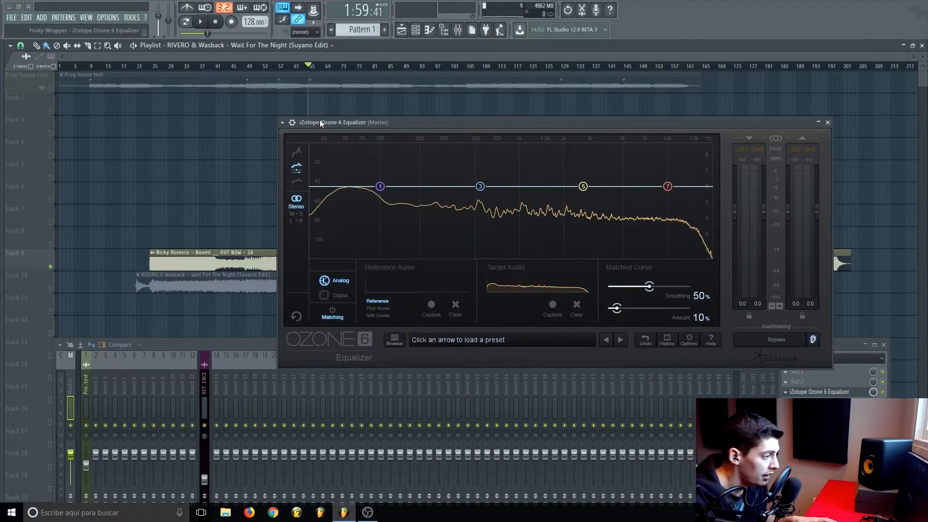
Capture the soloed Nicky Romero track as the Reference Audio spectrum and activate Matching to generate the matched curve.
{"action": "left_click_drag", "start_coordinate": [385, 121], "coordinate": [388, 145]}
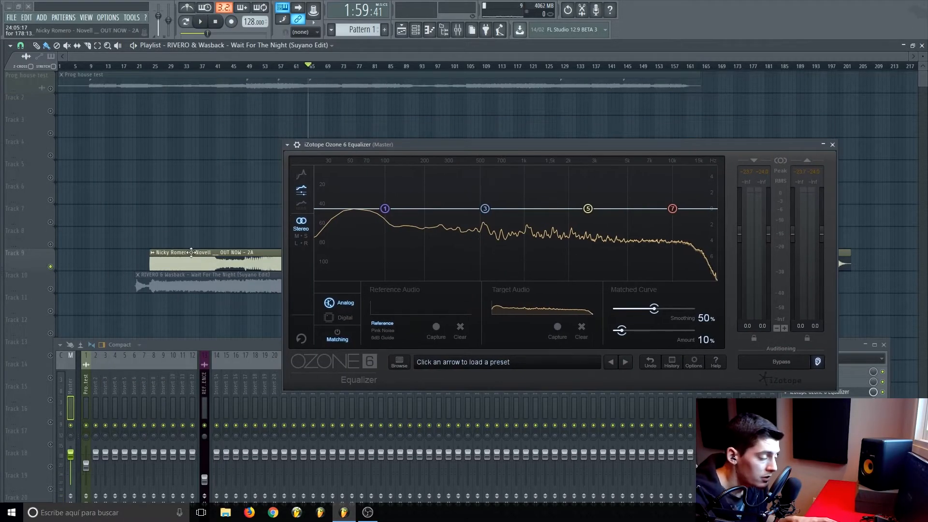
{"action": "key", "text": "space"}
{"action": "left_click", "coordinate": [403, 328]}
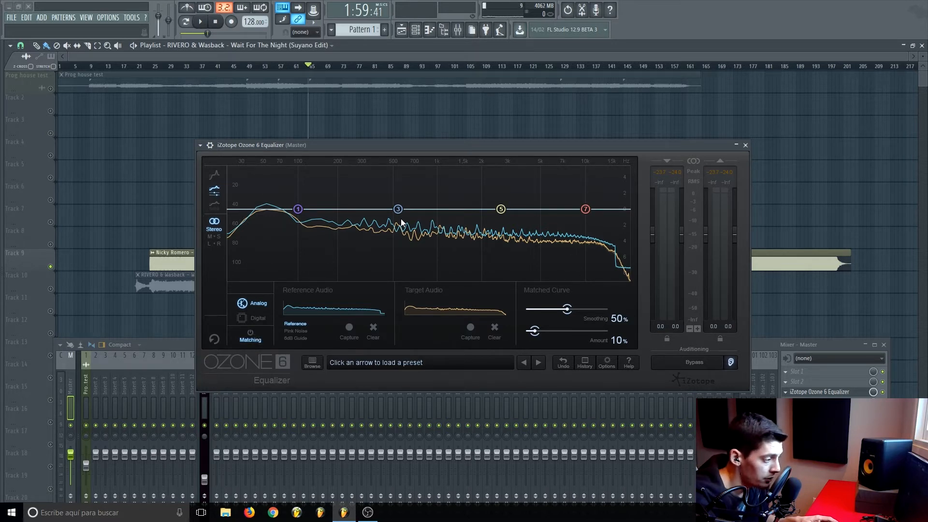
{"action": "left_click", "coordinate": [251, 334]}
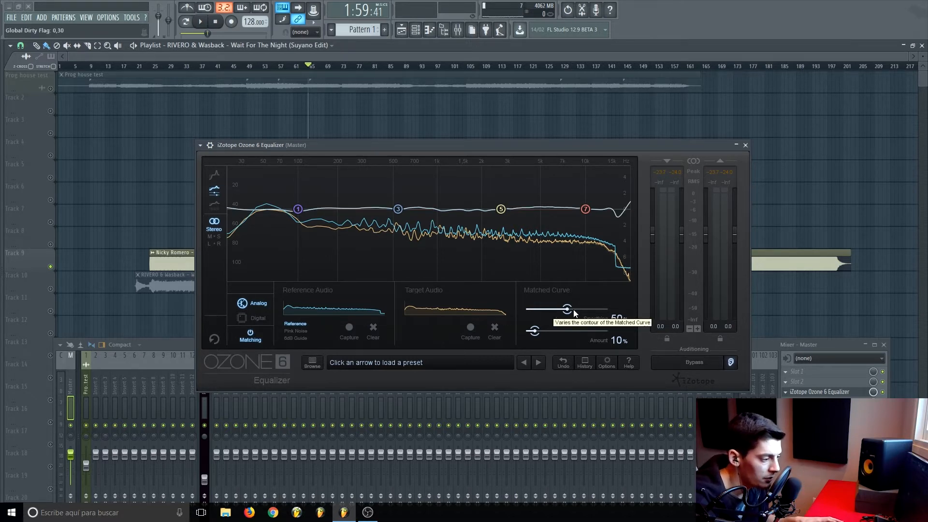
Set the Matched Curve to 70% smoothing and 30% amount in Ozone 6 Equalizer.
{"action": "scroll", "coordinate": [573, 310], "scroll_direction": "up", "scroll_amount": 1}
{"action": "scroll", "coordinate": [573, 310], "scroll_direction": "up", "scroll_amount": 1}
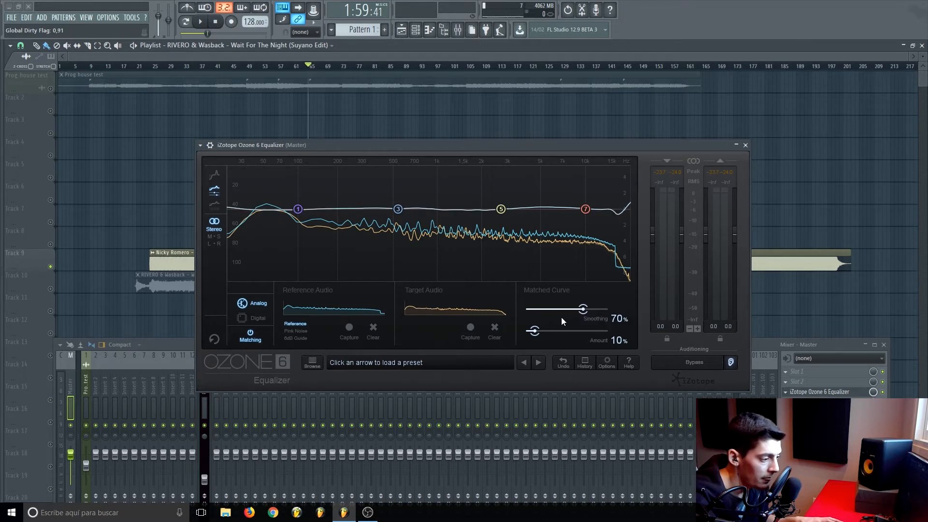
{"action": "scroll", "coordinate": [547, 335], "scroll_direction": "up", "scroll_amount": 2}
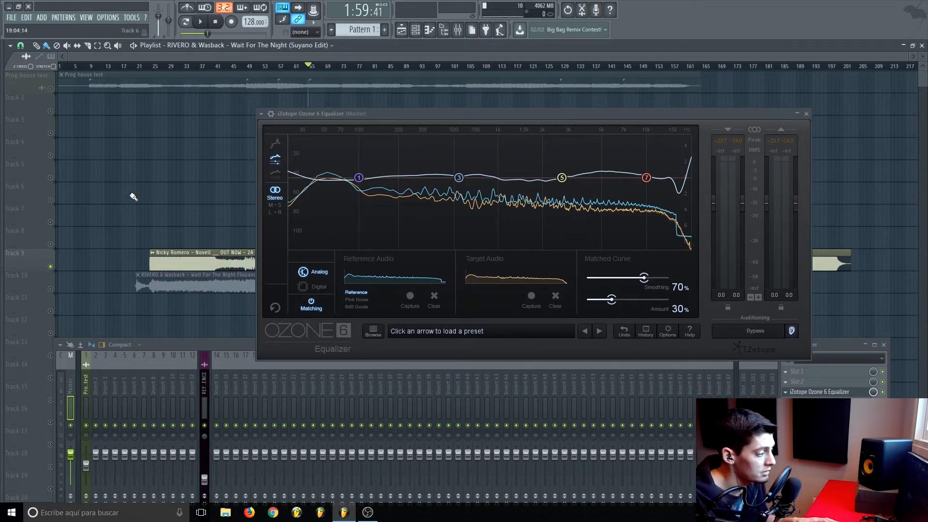
Solo the Prog house test track and play its drop, toggling Ozone's bypass to compare the mix with and without matching.
{"action": "left_click_drag", "start_coordinate": [372, 115], "coordinate": [356, 115]}
{"action": "left_click", "coordinate": [56, 88]}
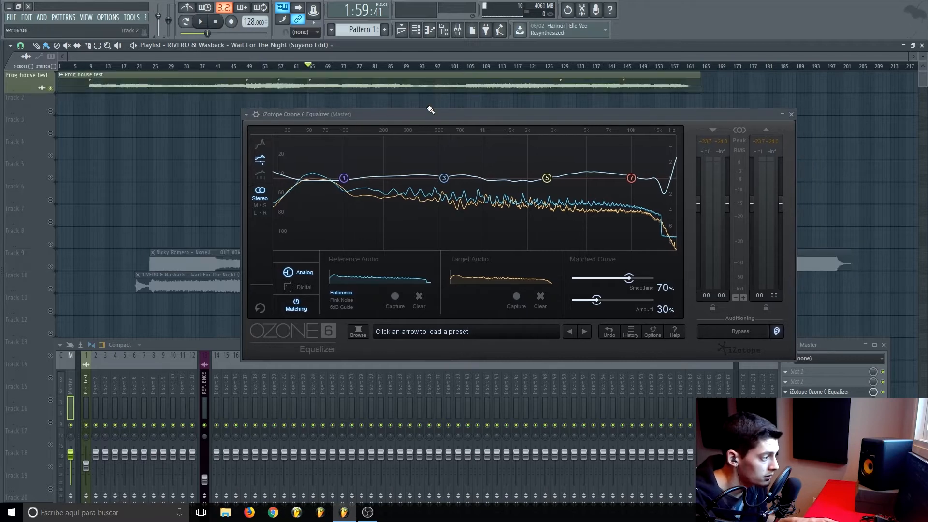
{"action": "left_click_drag", "start_coordinate": [431, 114], "coordinate": [358, 127]}
{"action": "key", "text": "space"}
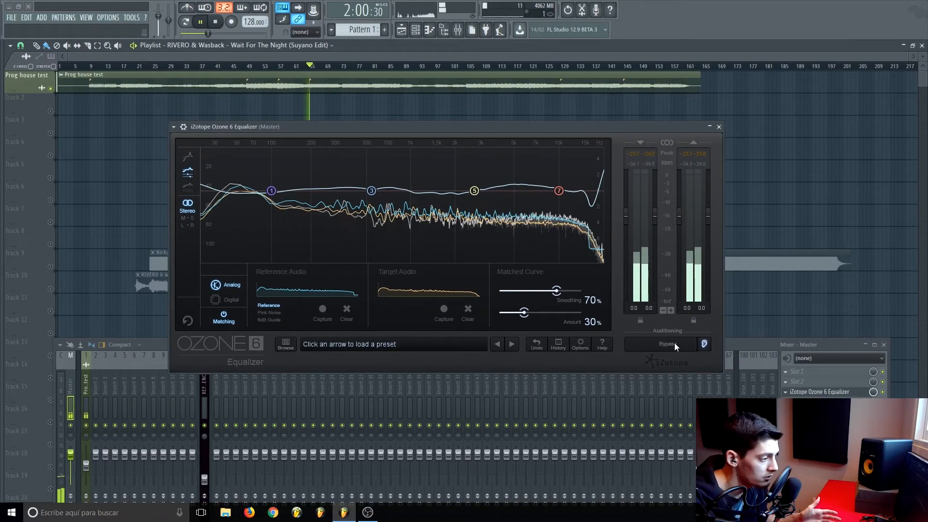
{"action": "left_click", "coordinate": [674, 343]}
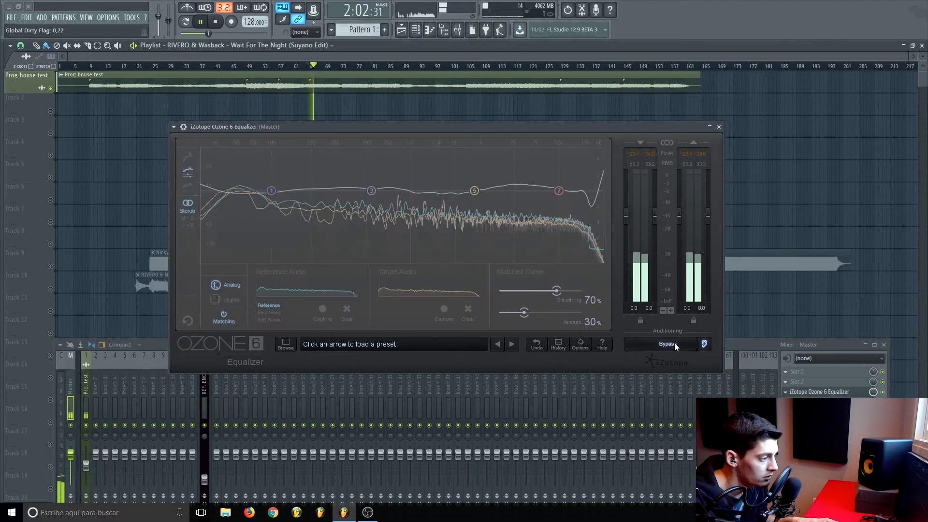
{"action": "left_click", "coordinate": [674, 343]}
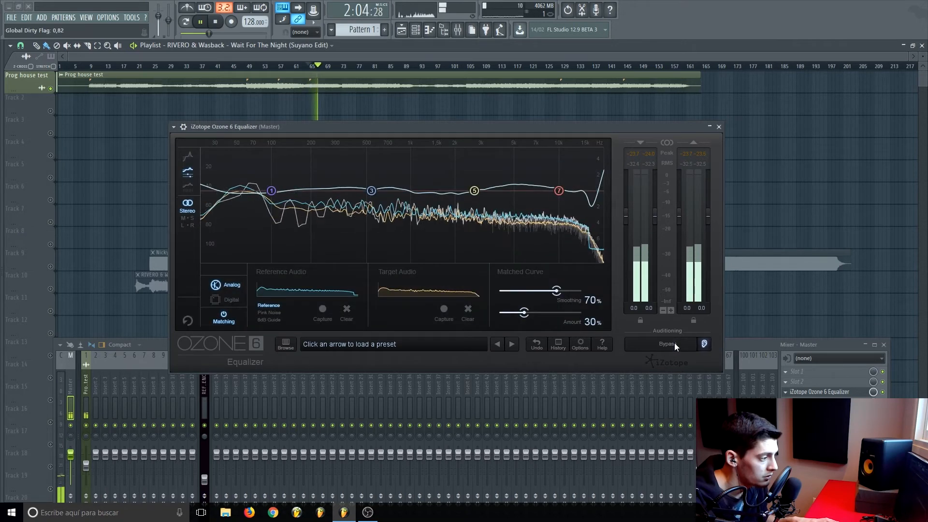
{"action": "left_click", "coordinate": [675, 343]}
{"action": "left_click", "coordinate": [674, 343]}
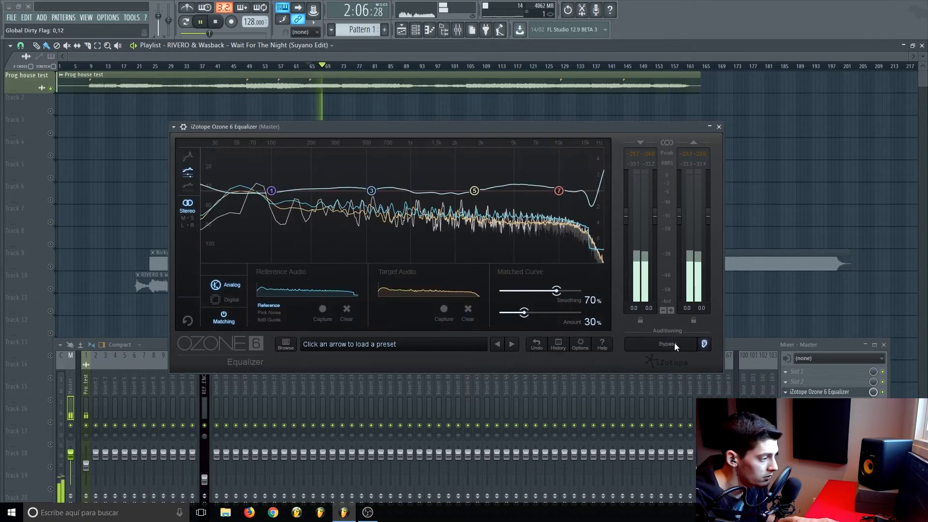
{"action": "key", "text": "space"}
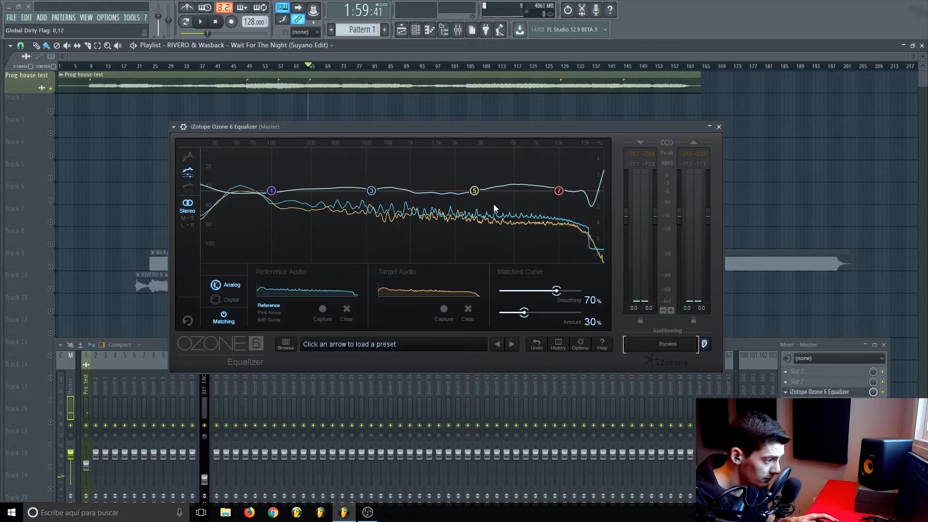
Solo the RIVERO & Wasback track, capture it as Reference Audio with Matching off, and reactivate Matching for the Prog house test.
{"action": "left_click_drag", "start_coordinate": [474, 128], "coordinate": [586, 123]}
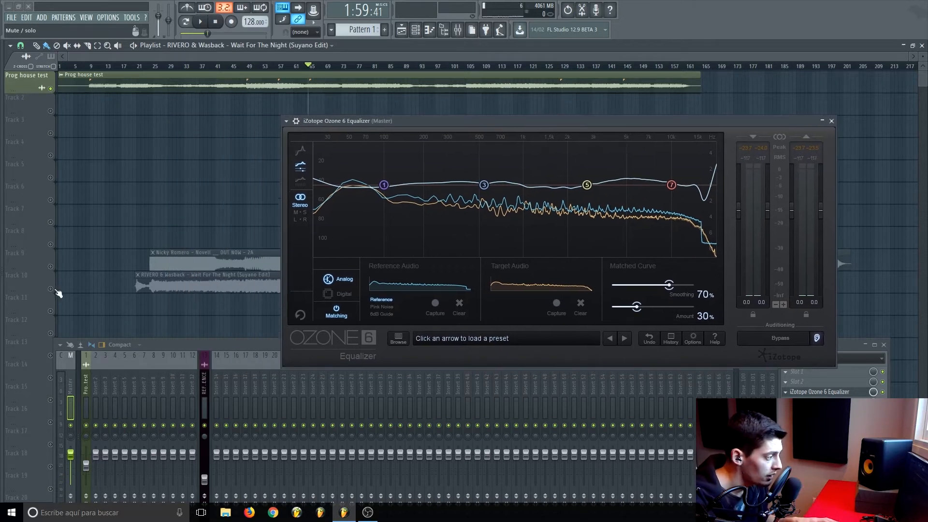
{"action": "right_click", "coordinate": [51, 289]}
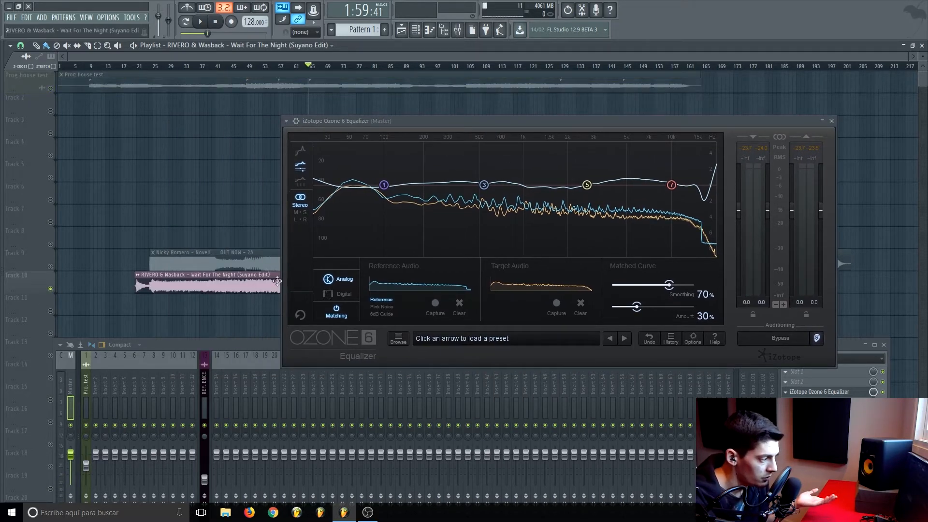
{"action": "left_click", "coordinate": [337, 310]}
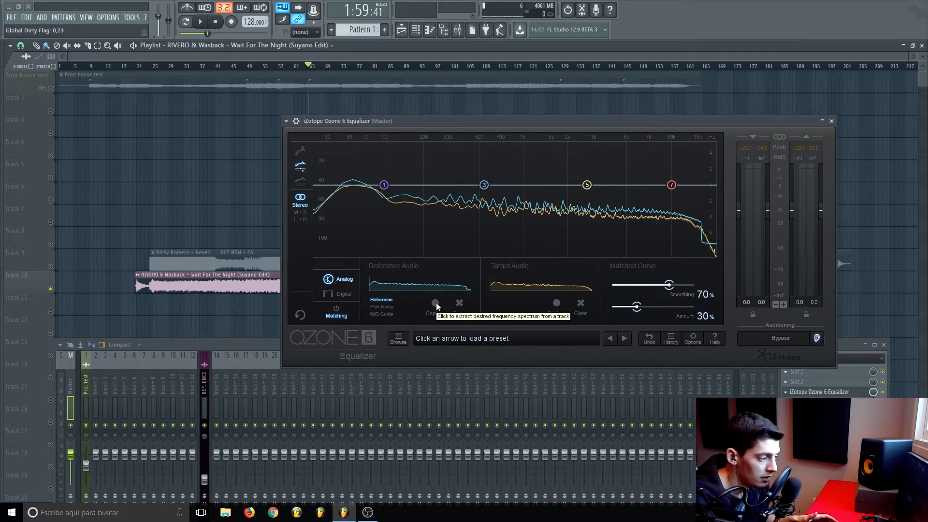
{"action": "left_click", "coordinate": [436, 303]}
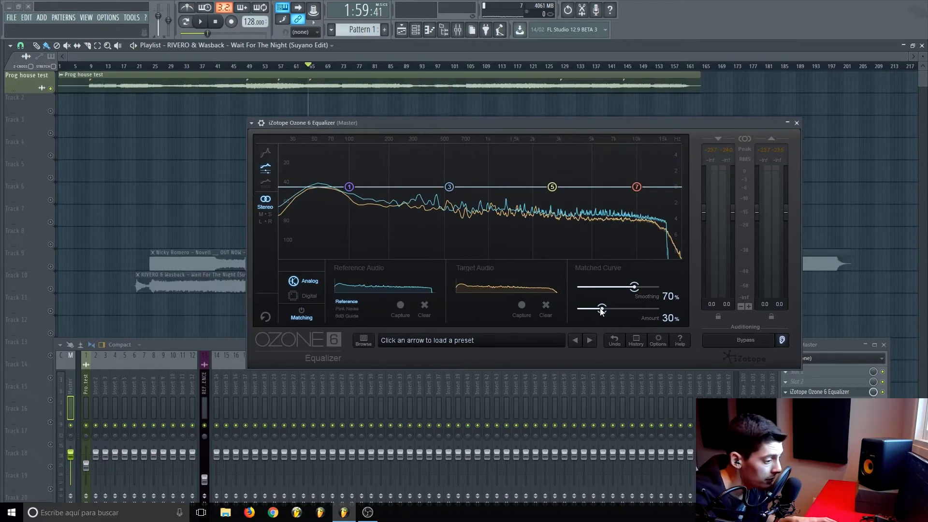
{"action": "left_click", "coordinate": [300, 313]}
{"action": "left_click_drag", "start_coordinate": [441, 125], "coordinate": [397, 122]}
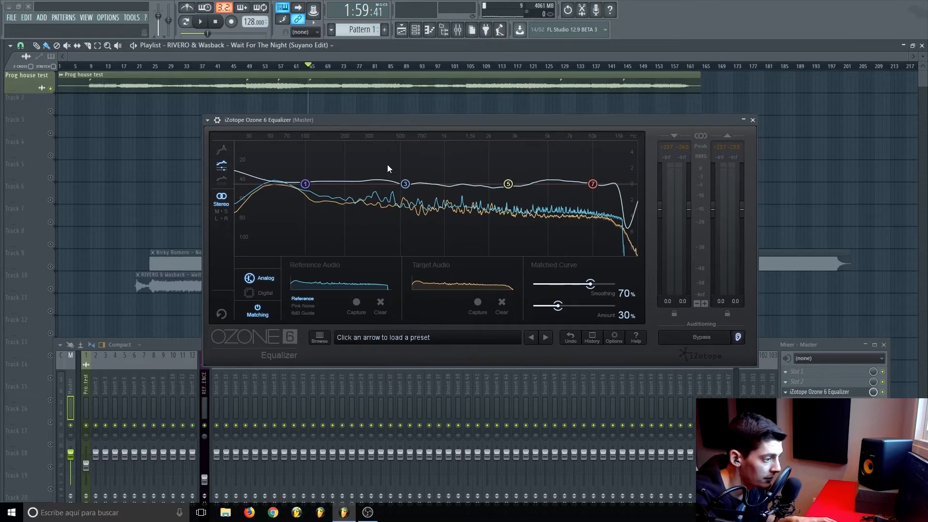
Play the Prog house test drop and compare it with Matching switched off and on.
{"action": "key", "text": "space"}
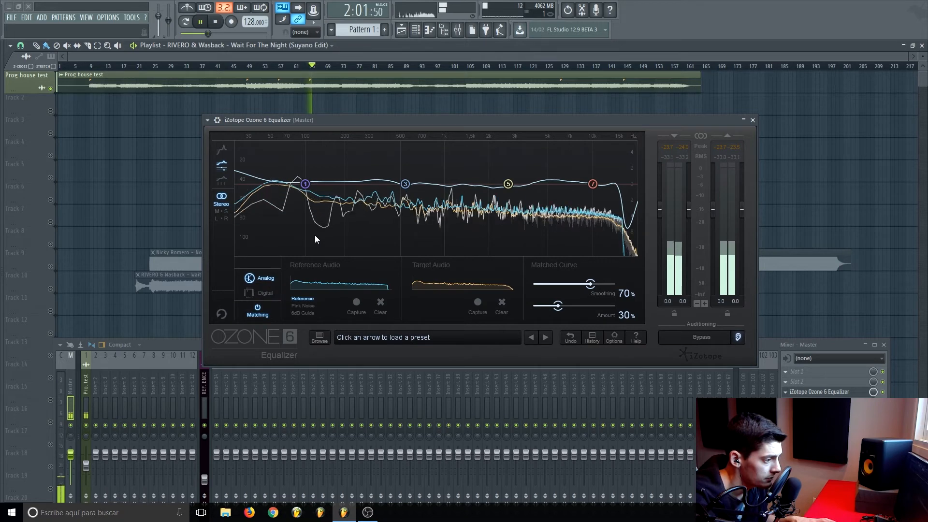
{"action": "left_click", "coordinate": [258, 306]}
{"action": "left_click", "coordinate": [258, 306]}
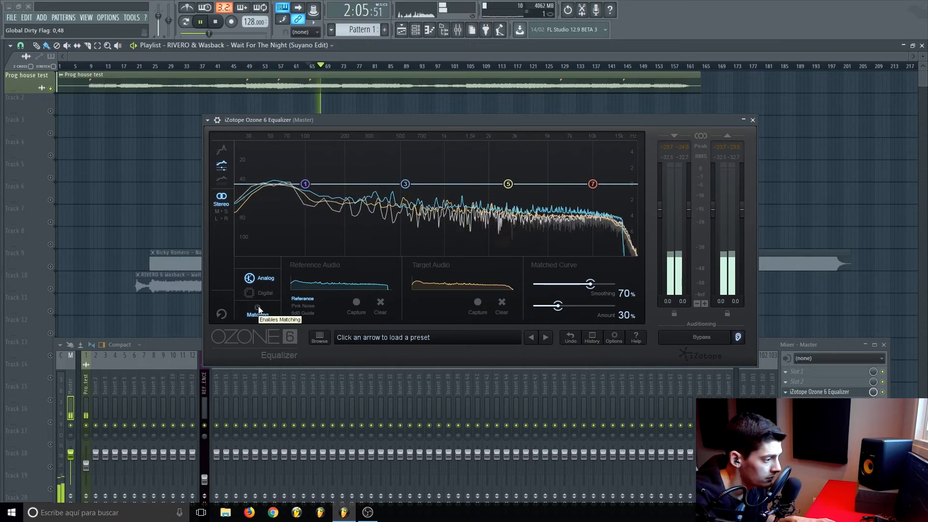
{"action": "key", "text": "space"}
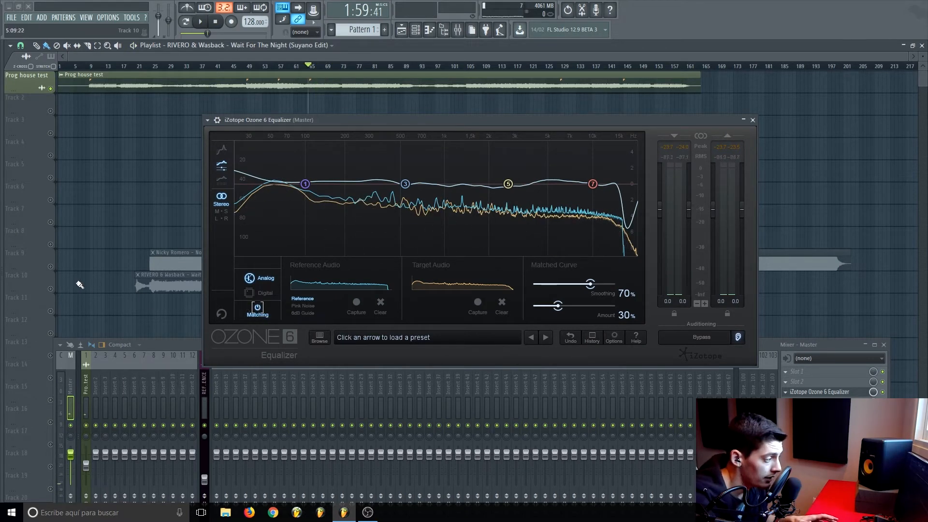
Solo the Nicky Romero track and recapture it as the Reference Audio, shifting the Ozone window clear of the mixer.
{"action": "left_click", "coordinate": [50, 267], "text": "ctrl"}
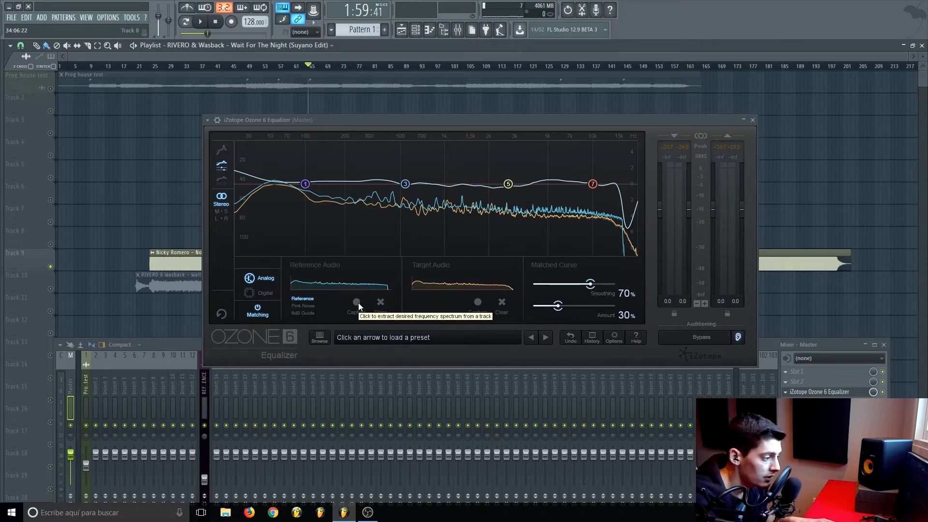
{"action": "left_click_drag", "start_coordinate": [422, 118], "coordinate": [318, 102]}
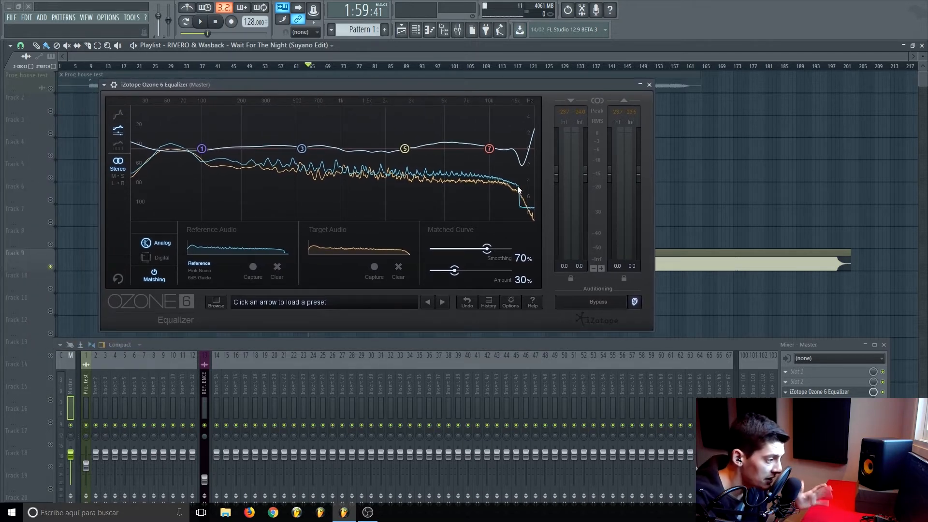
{"action": "left_click_drag", "start_coordinate": [418, 88], "coordinate": [398, 81]}
Load a second FabFilter Pro-Q 2 into slot 3 of the Prog house test channel and place it beside Ozone's matched curve.
{"action": "left_click", "coordinate": [89, 386]}
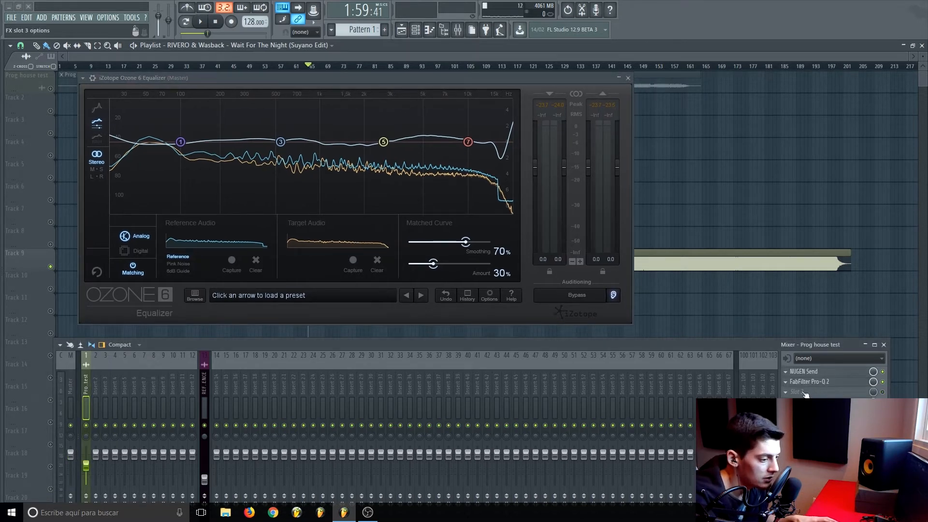
{"action": "left_click", "coordinate": [816, 392]}
{"action": "left_click", "coordinate": [773, 203]}
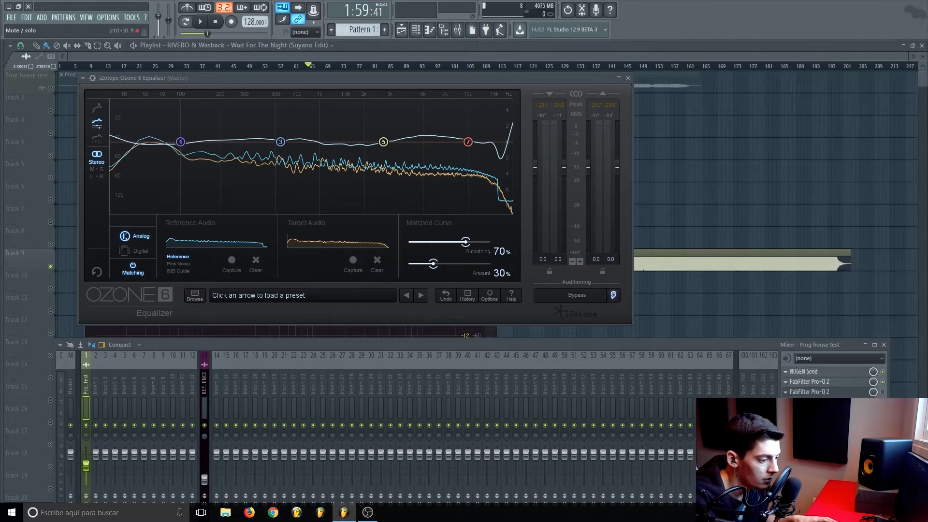
{"action": "left_click_drag", "start_coordinate": [393, 82], "coordinate": [704, 103]}
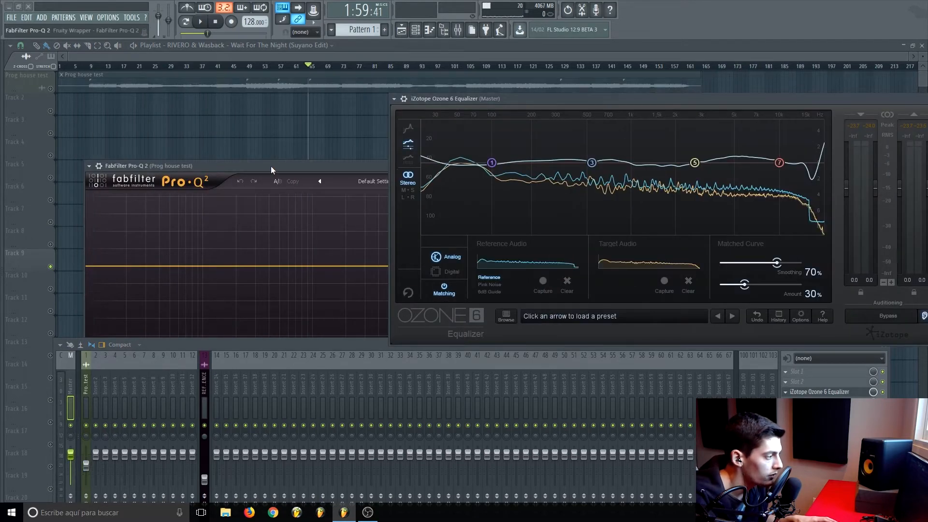
{"action": "left_click_drag", "start_coordinate": [271, 166], "coordinate": [194, 53]}
{"action": "left_click_drag", "start_coordinate": [459, 94], "coordinate": [481, 71]}
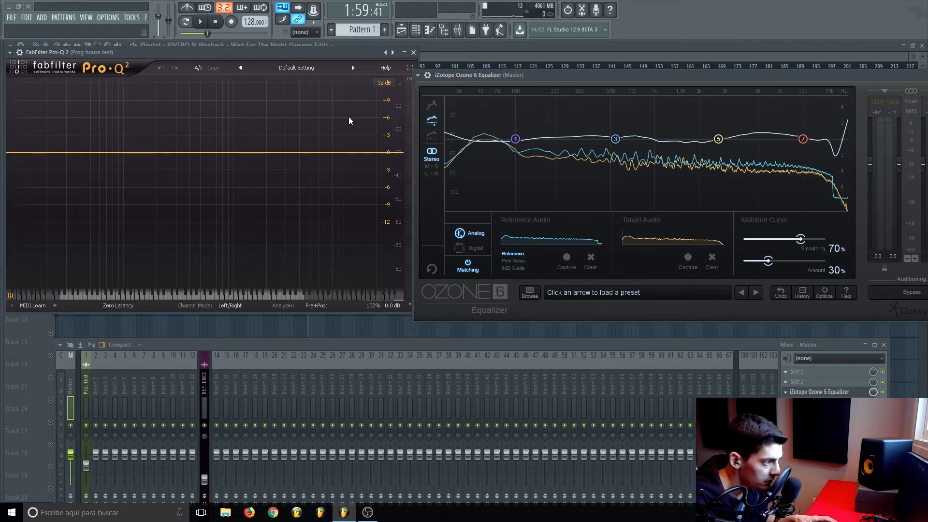
Add a low-shelf boost at the sub end of the new Pro-Q 2, with a gain of 1 dB and Q about 1.01.
{"action": "left_click_drag", "start_coordinate": [18, 153], "coordinate": [56, 150]}
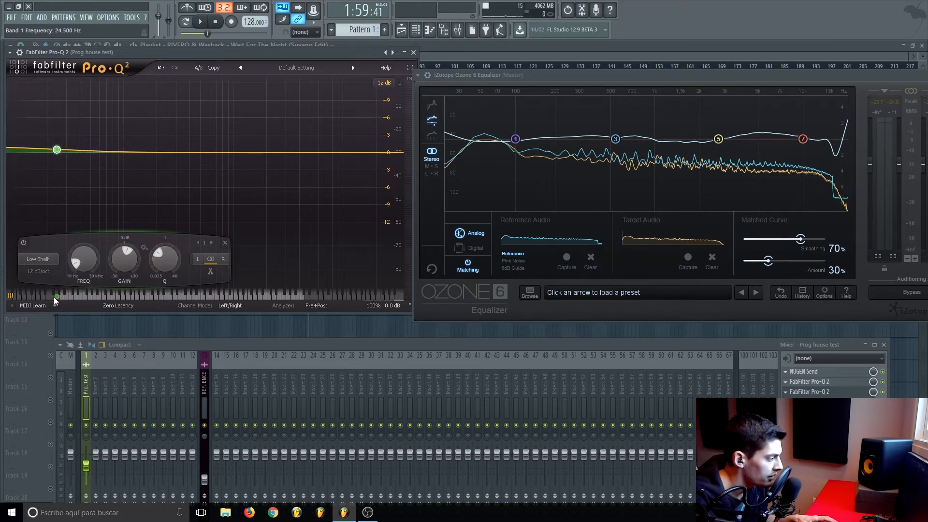
{"action": "left_click_drag", "start_coordinate": [54, 298], "coordinate": [52, 298]}
{"action": "left_click_drag", "start_coordinate": [158, 260], "coordinate": [159, 233]}
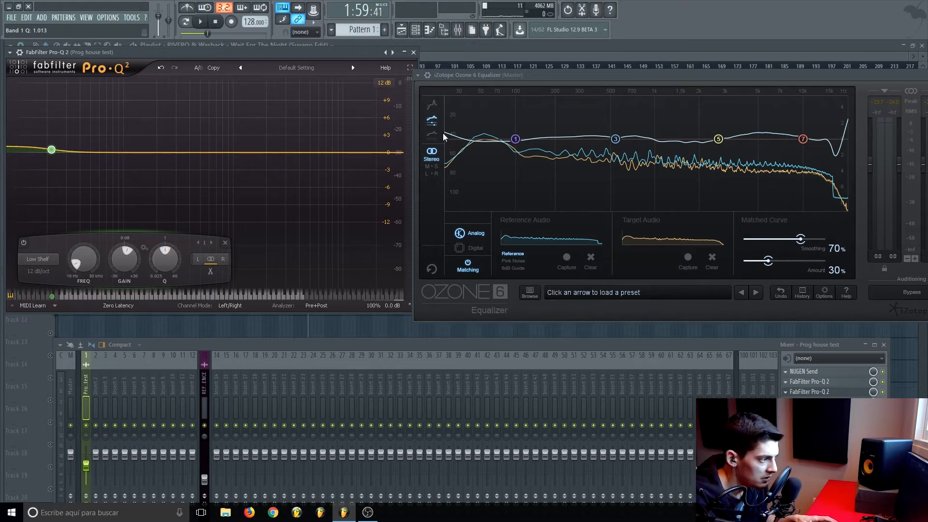
{"action": "double_click", "coordinate": [127, 248]}
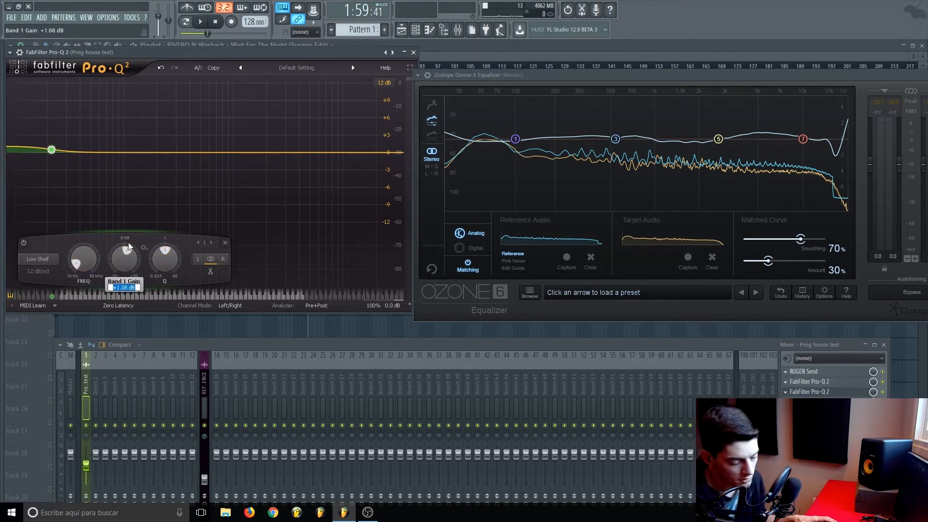
{"action": "type", "text": "1"}
{"action": "key", "text": "Return"}
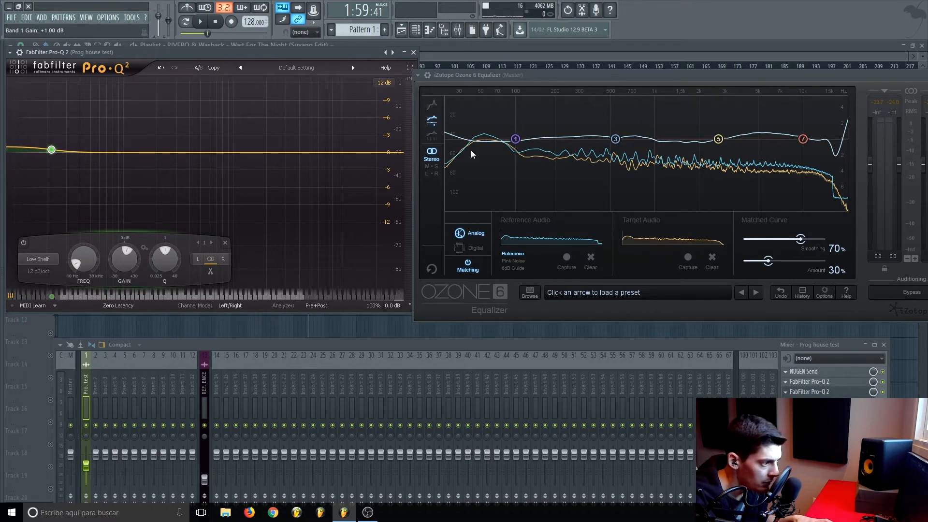
Copy the matched curve with bell bands: +0.5 dB in the low mids, a slight upper-mid cut and about +1.42 dB near 5290 Hz.
{"action": "left_click_drag", "start_coordinate": [147, 153], "coordinate": [190, 150]}
{"action": "double_click", "coordinate": [194, 257]}
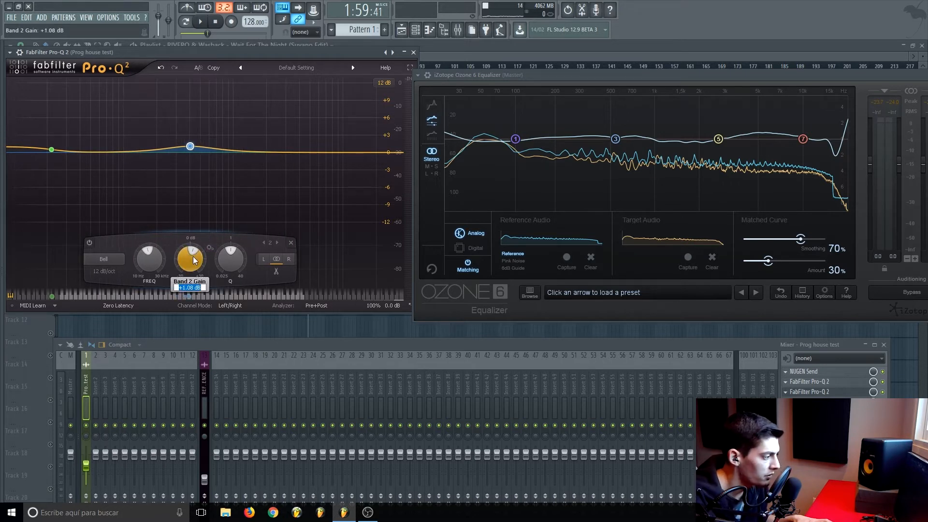
{"action": "key", "text": "Return"}
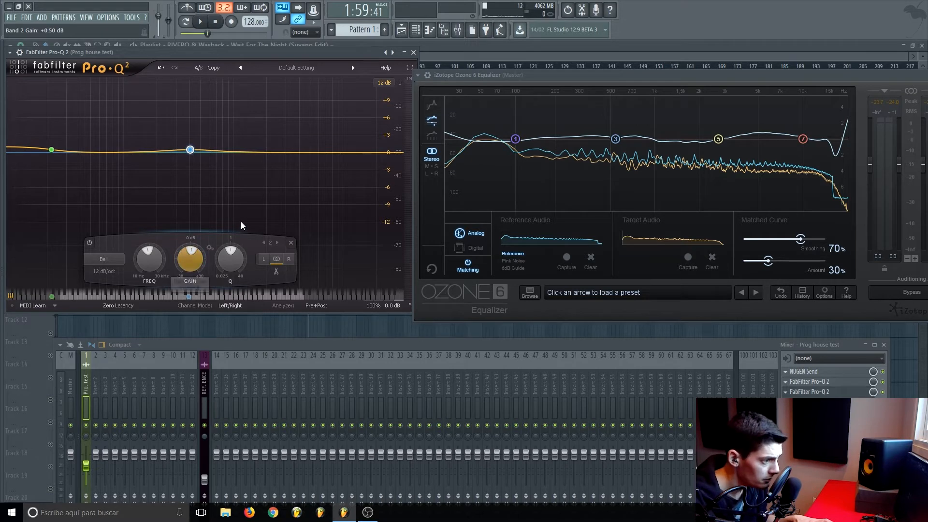
{"action": "mouse_move", "coordinate": [260, 153]}
{"action": "left_mouse_down"}
{"action": "mouse_move", "coordinate": [316, 147]}
{"action": "mouse_move", "coordinate": [267, 162]}
{"action": "left_mouse_up"}
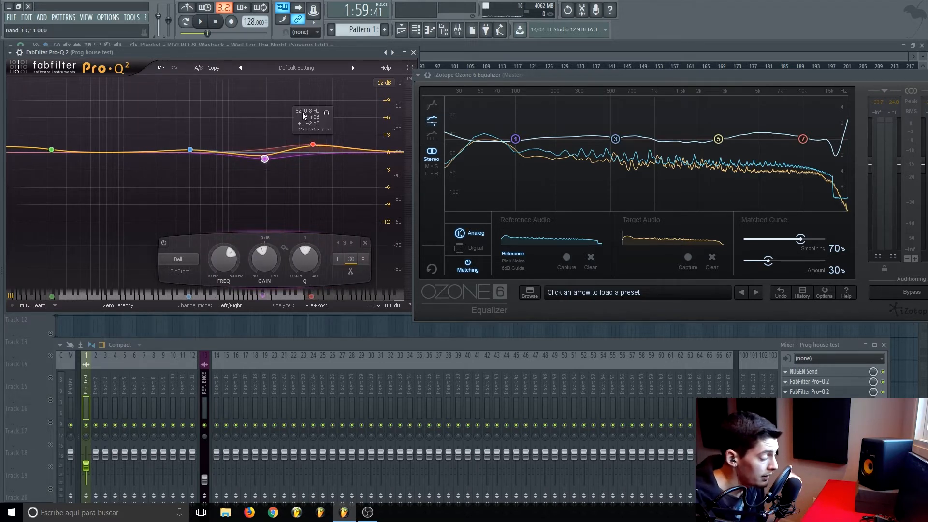
Switch Matching off in Ozone 6 Equalizer and close both the Pro-Q 2 and Ozone windows.
{"action": "left_click", "coordinate": [469, 264]}
{"action": "left_click", "coordinate": [414, 52]}
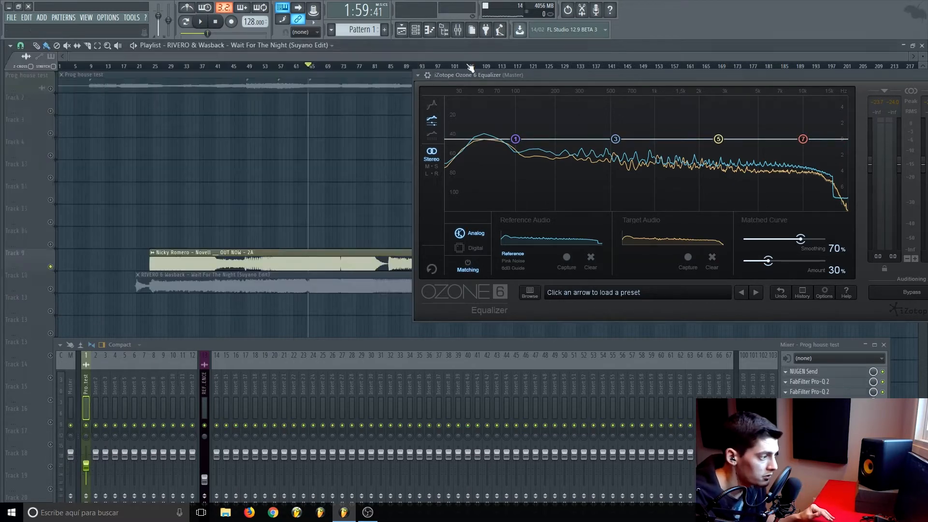
{"action": "left_click_drag", "start_coordinate": [539, 77], "coordinate": [354, 87]}
{"action": "left_click", "coordinate": [780, 85]}
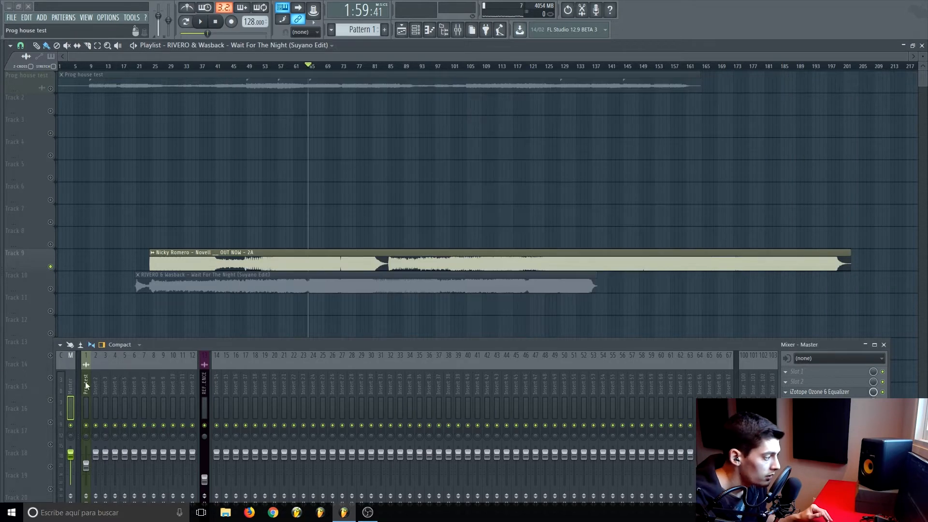
Select the Prog house test mixer channel, solo its playlist track and move the mixer so the whole effects chain shows.
{"action": "left_click", "coordinate": [86, 385]}
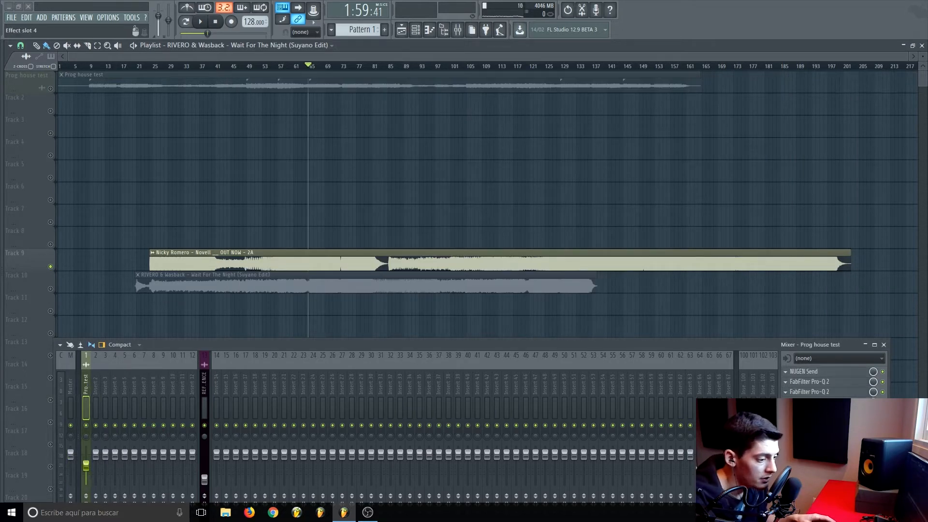
{"action": "left_click", "coordinate": [50, 81]}
{"action": "left_click_drag", "start_coordinate": [325, 346], "coordinate": [319, 245]}
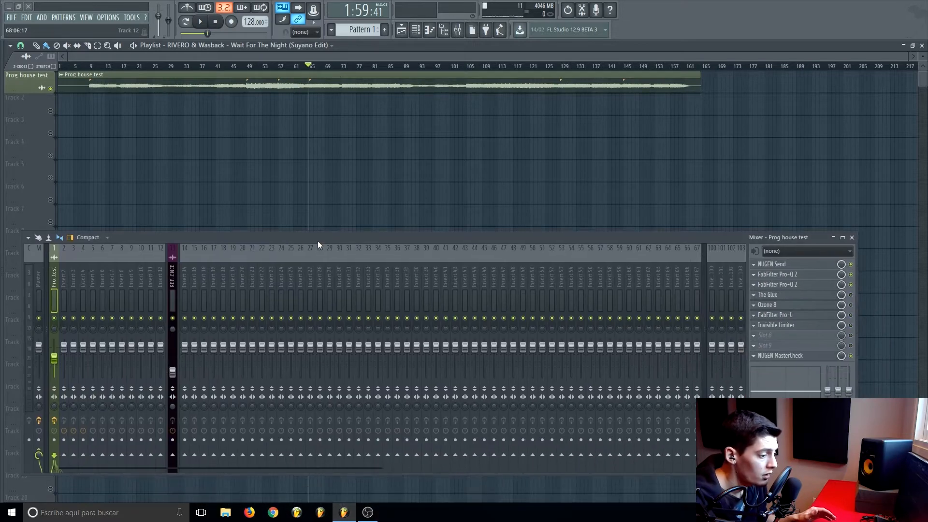
Open and enable The Glue on the Prog house test channel, and detach its window so it stays in front of the mixer.
{"action": "left_click", "coordinate": [802, 295]}
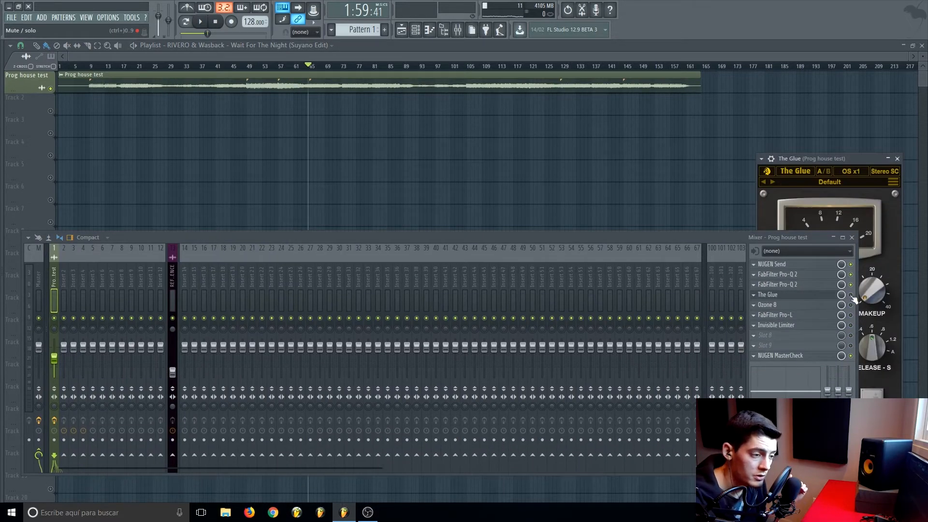
{"action": "left_click", "coordinate": [761, 158]}
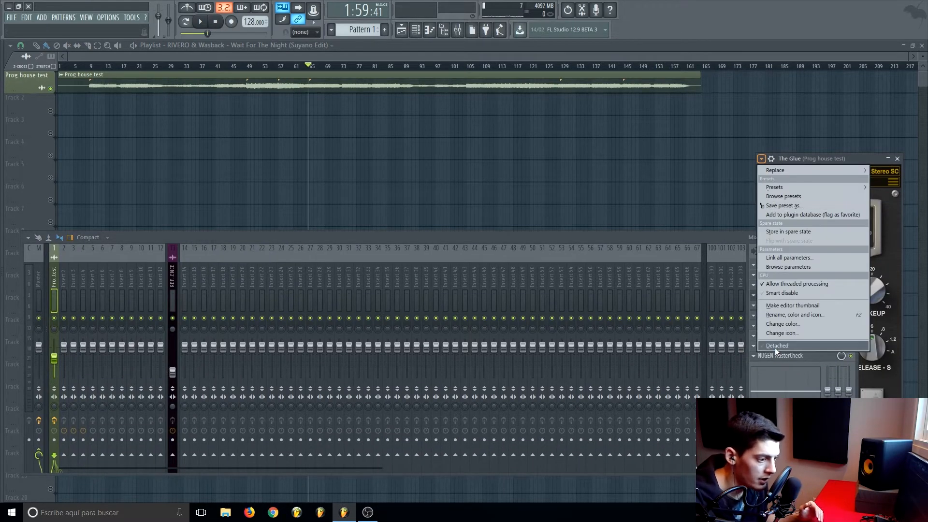
{"action": "left_click", "coordinate": [775, 345]}
{"action": "left_click_drag", "start_coordinate": [835, 159], "coordinate": [666, 98]}
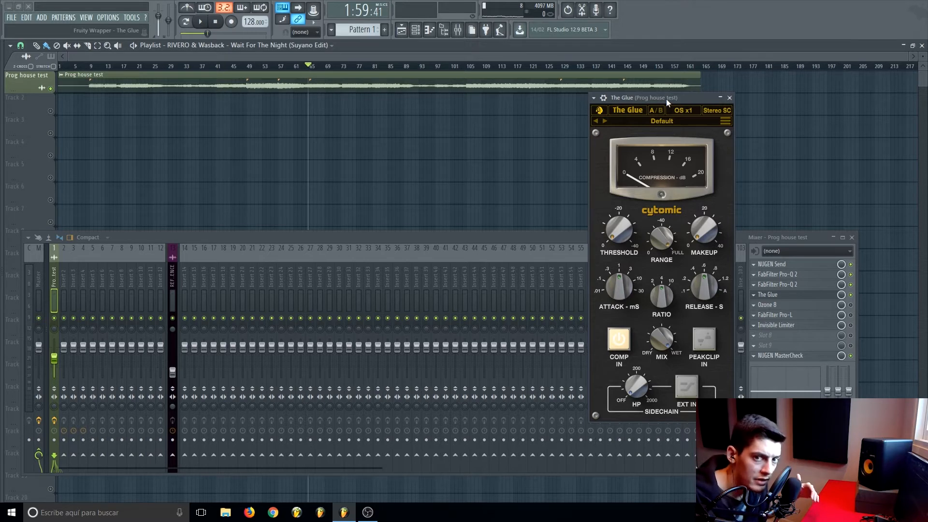
Load the Zen World Mastering Preset from The Glue's Mastering presets and place the plugin window beside the effects chain.
{"action": "right_click", "coordinate": [620, 123]}
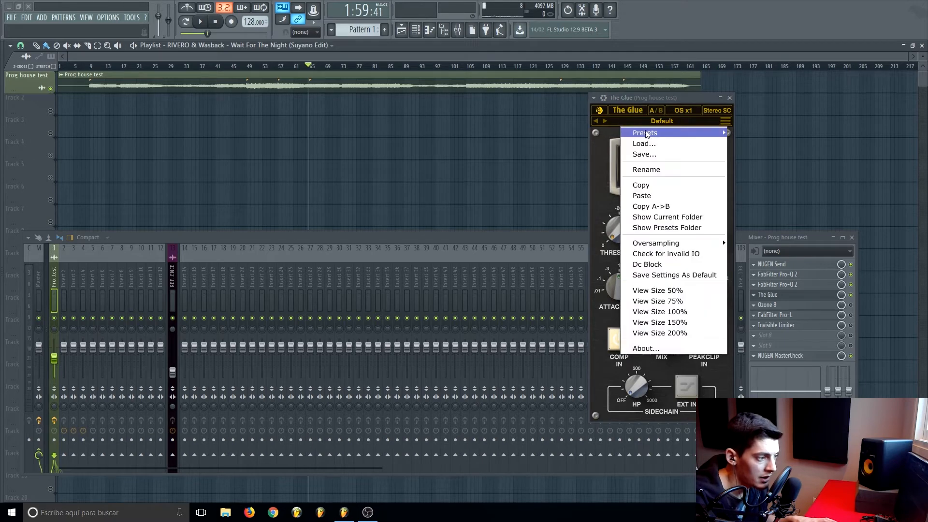
{"action": "mouse_move", "coordinate": [699, 131]}
{"action": "mouse_move", "coordinate": [759, 250]}
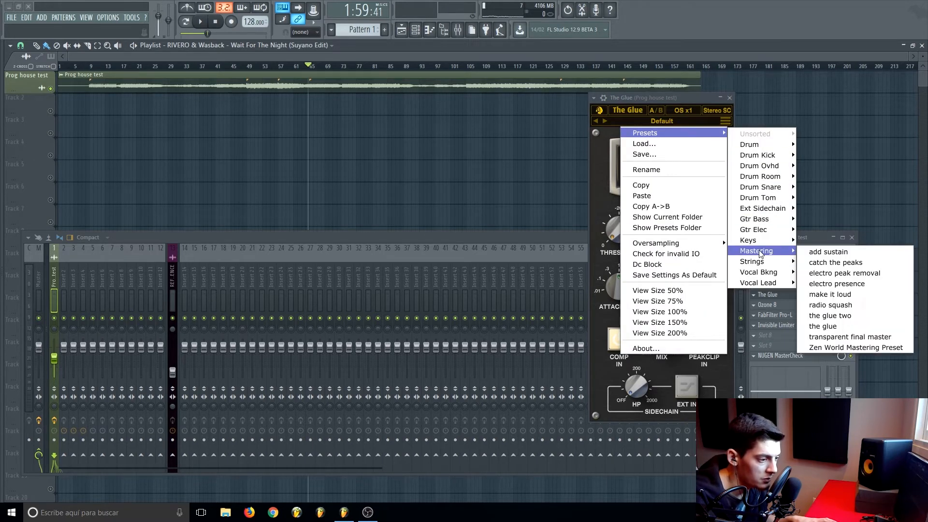
{"action": "left_click", "coordinate": [820, 347]}
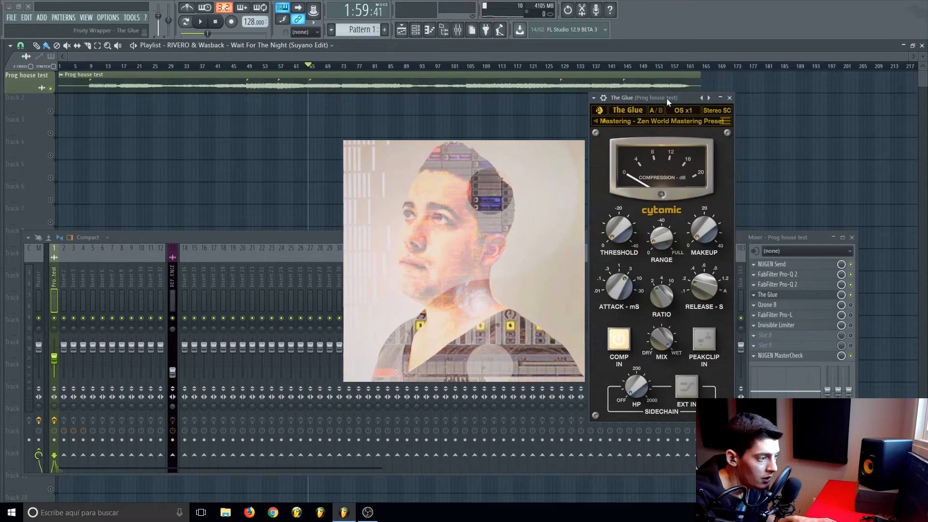
{"action": "left_click_drag", "start_coordinate": [666, 98], "coordinate": [566, 90]}
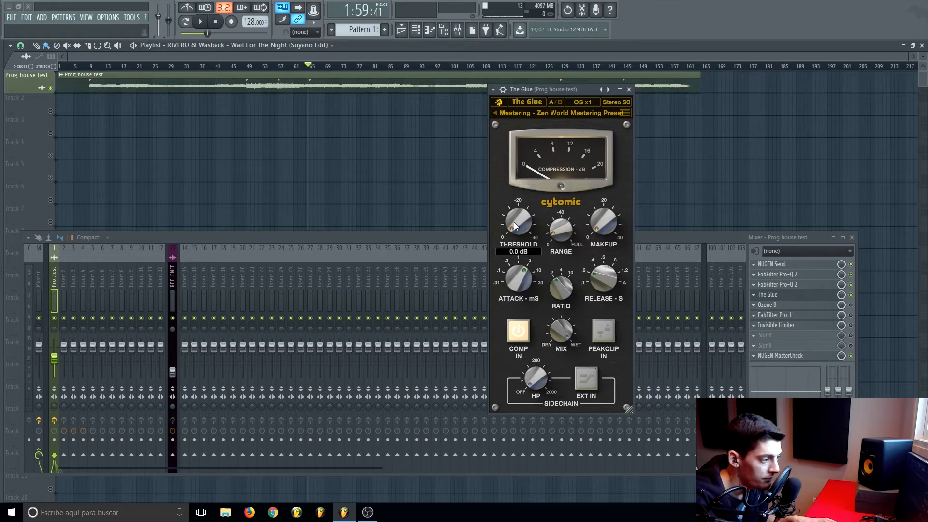
{"action": "left_click_drag", "start_coordinate": [551, 89], "coordinate": [515, 94]}
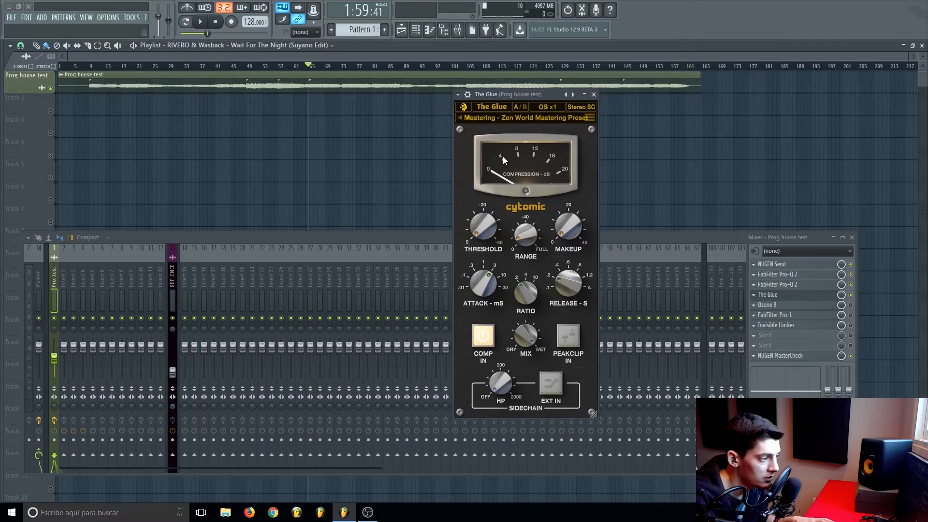
Lower The Glue's threshold during playback until it compresses gently, and compare the mix with the compressor bypassed.
{"action": "key", "text": "space"}
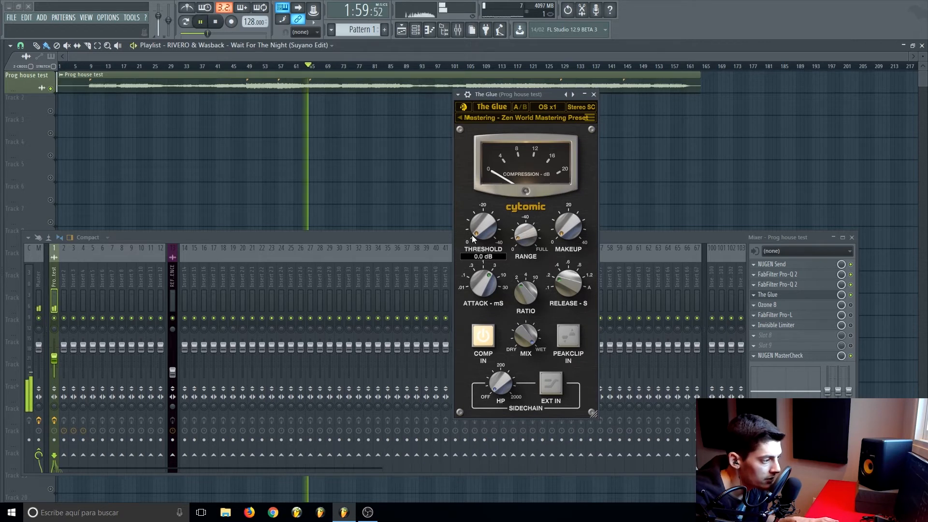
{"action": "left_click_drag", "start_coordinate": [476, 235], "coordinate": [483, 199]}
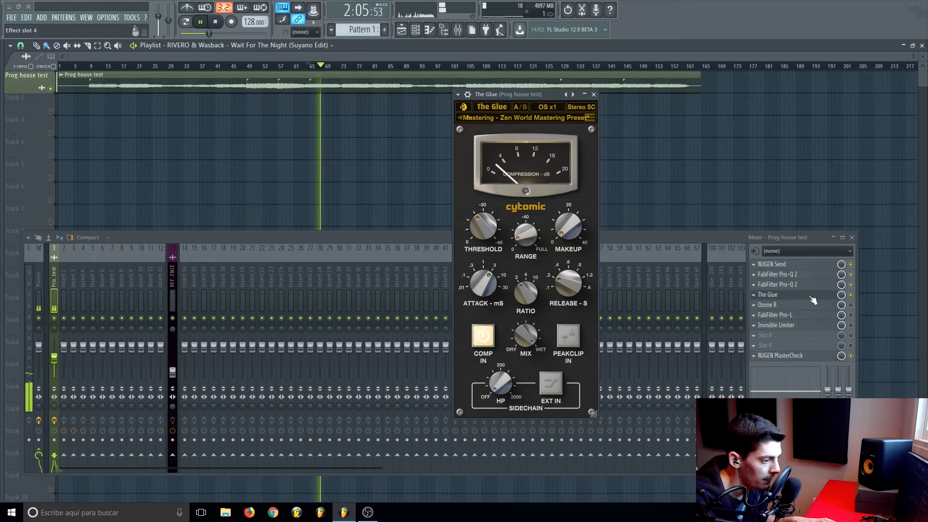
{"action": "left_click", "coordinate": [851, 296]}
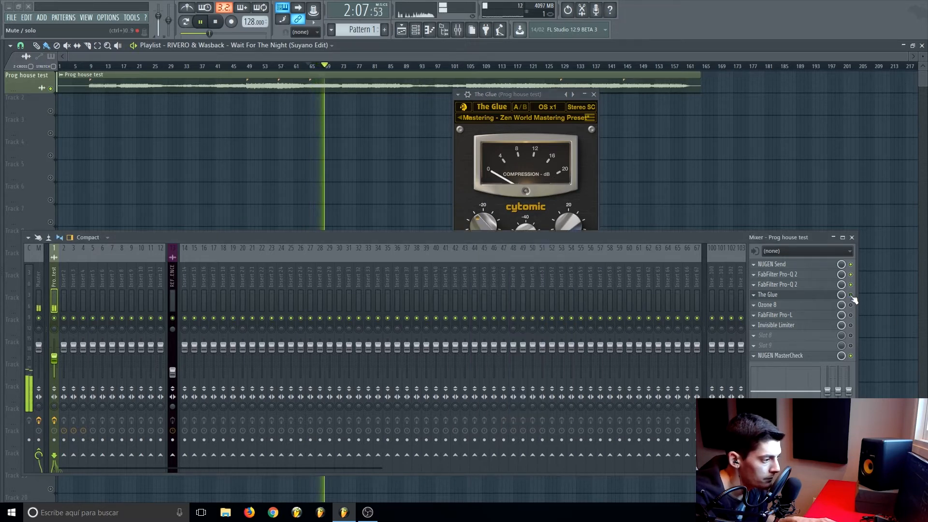
{"action": "left_click", "coordinate": [851, 296]}
Compensate the lost level with makeup gain, comparing The Glue bypassed and active during playback, and settle on 2.4 dB.
{"action": "left_click", "coordinate": [525, 99]}
{"action": "key", "text": "space"}
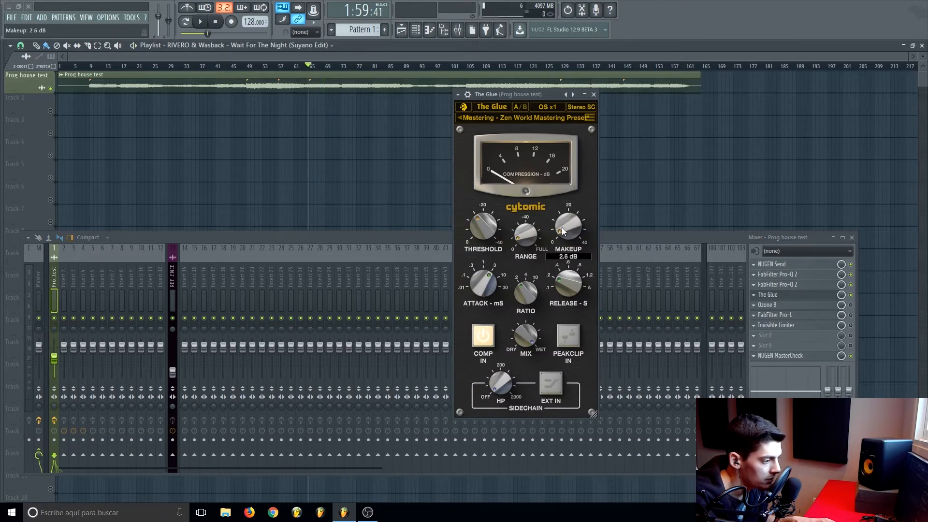
{"action": "left_click", "coordinate": [852, 297]}
{"action": "key", "text": "space"}
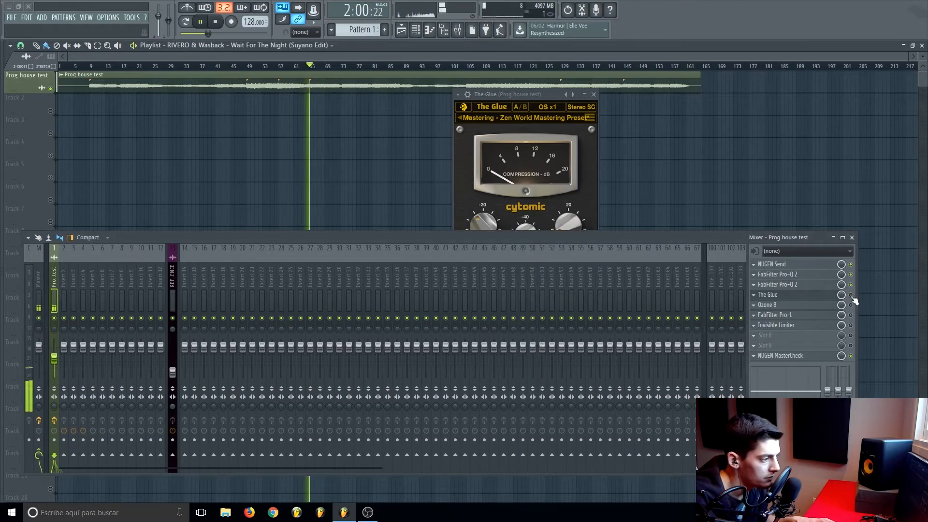
{"action": "left_click", "coordinate": [851, 295]}
{"action": "left_click", "coordinate": [851, 295]}
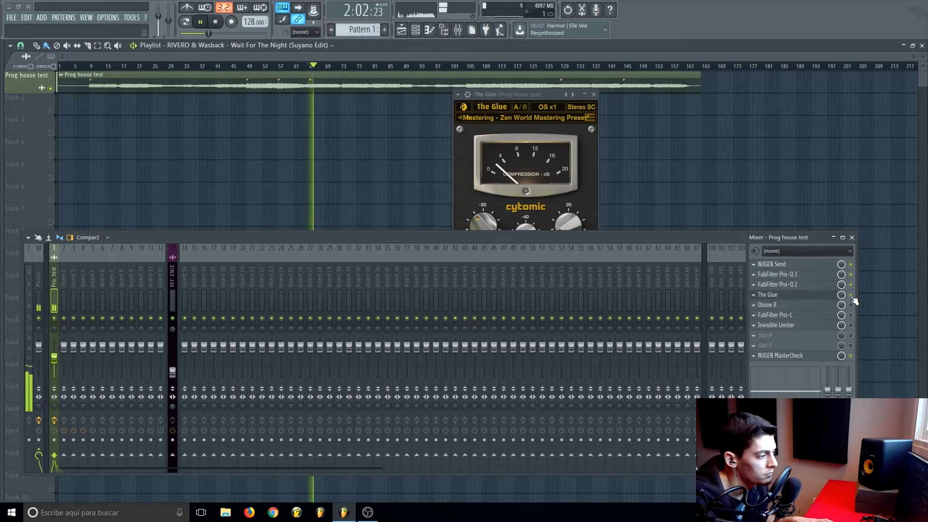
{"action": "left_click", "coordinate": [521, 91]}
{"action": "left_click_drag", "start_coordinate": [567, 216], "coordinate": [561, 226]}
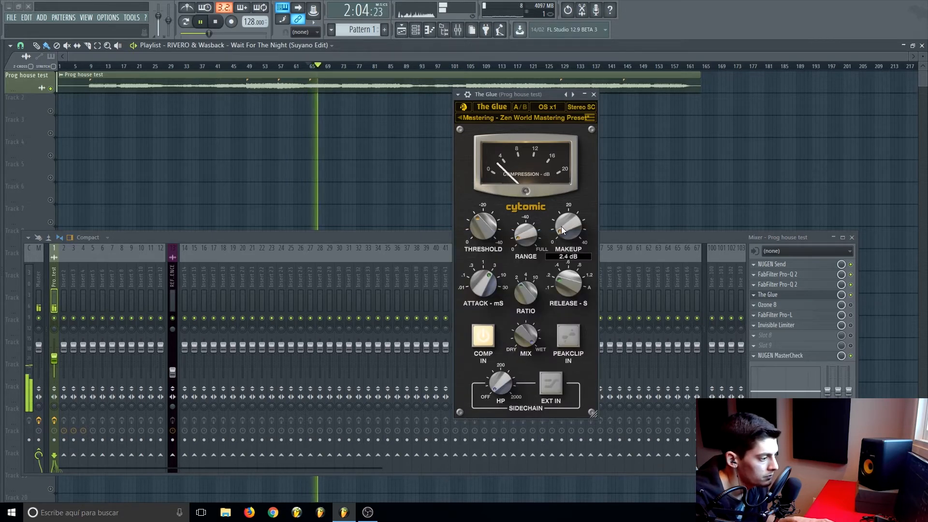
{"action": "key", "text": "space"}
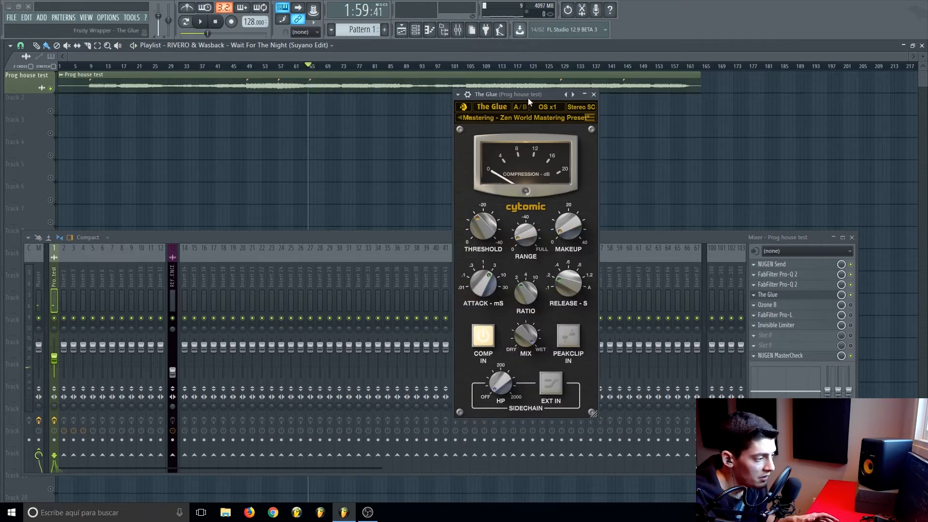
Add a second instance of The Glue and place it directly below the first one in the effects chain.
{"action": "left_click_drag", "start_coordinate": [528, 96], "coordinate": [463, 95]}
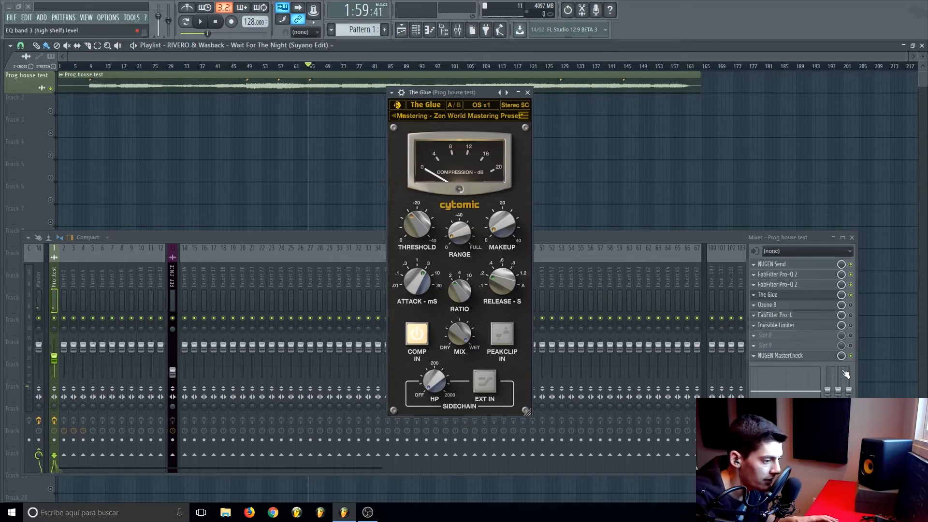
{"action": "left_click", "coordinate": [783, 335]}
{"action": "left_click", "coordinate": [843, 322]}
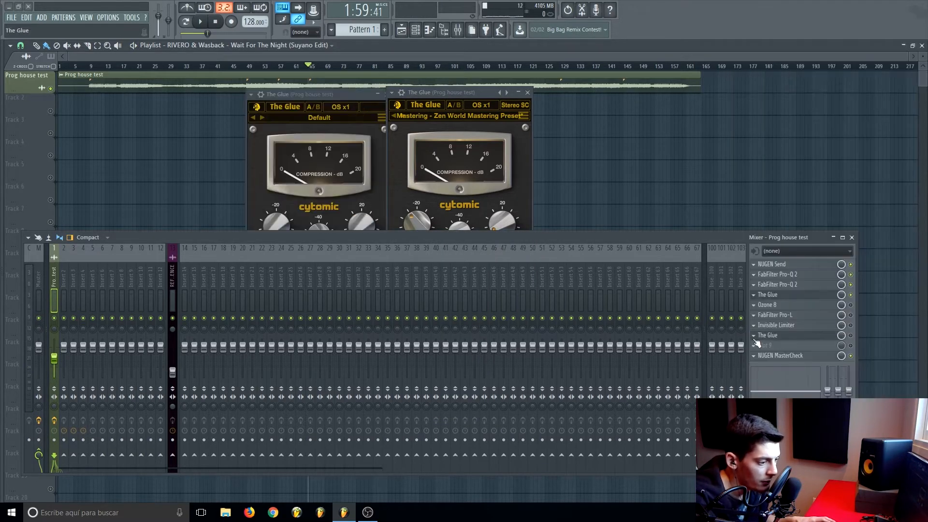
{"action": "left_click_drag", "start_coordinate": [781, 336], "coordinate": [782, 305]}
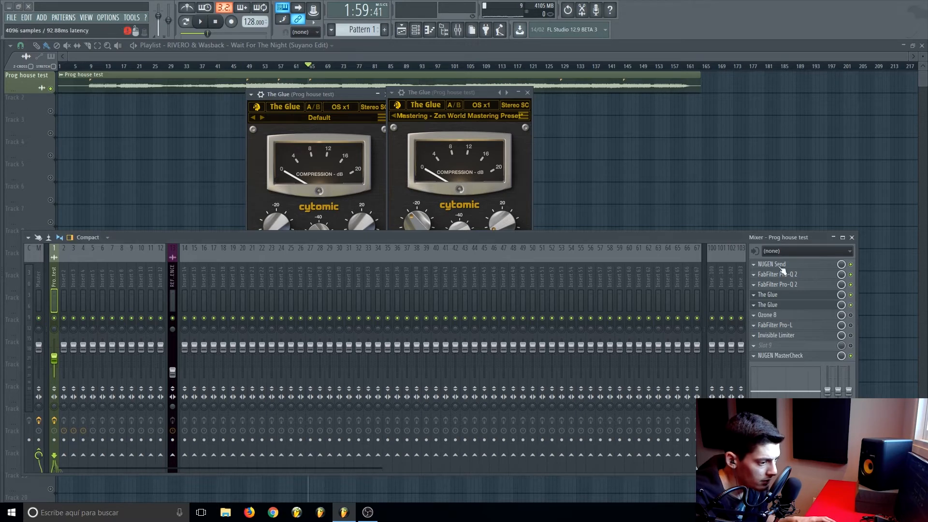
Close the first compressor's window and load the Zen World Mastering Preset in the second Glue.
{"action": "left_click", "coordinate": [527, 92]}
{"action": "left_click_drag", "start_coordinate": [367, 92], "coordinate": [551, 78]}
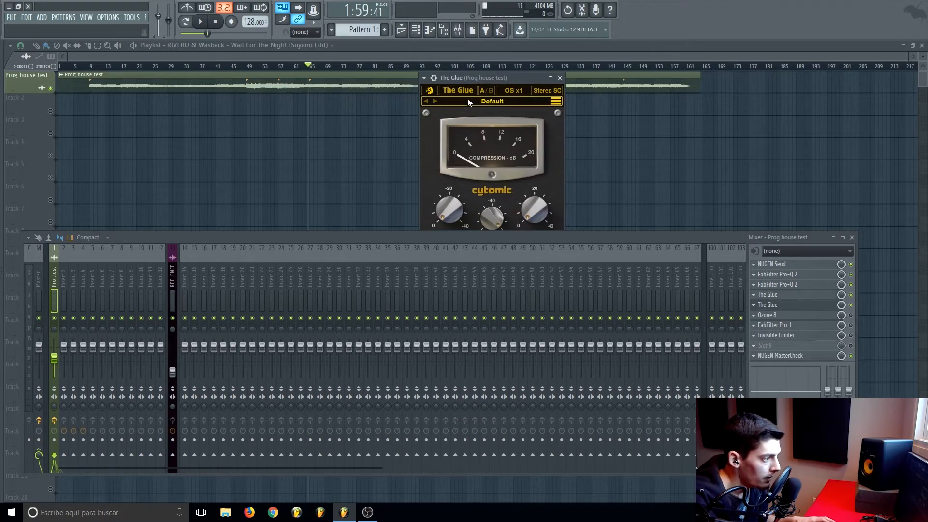
{"action": "left_click", "coordinate": [468, 101]}
{"action": "mouse_move", "coordinate": [514, 113]}
{"action": "mouse_move", "coordinate": [634, 233]}
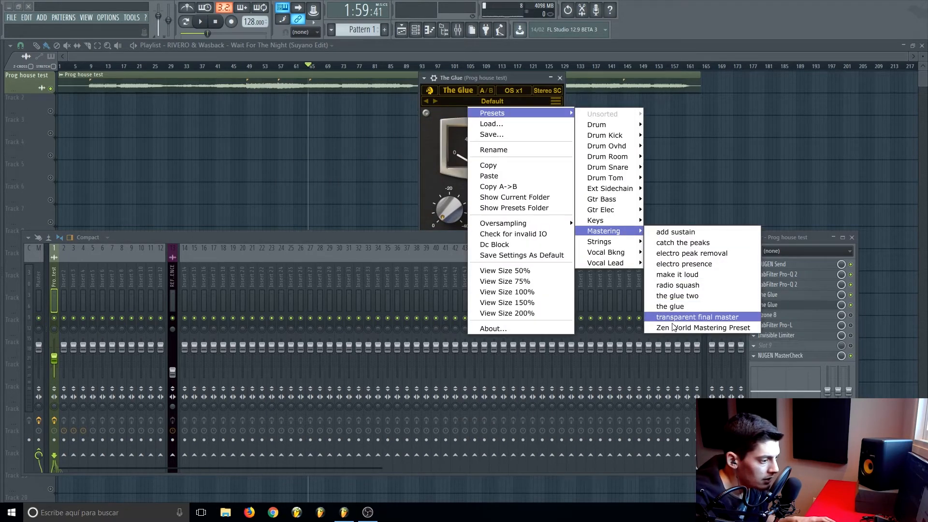
{"action": "left_click", "coordinate": [702, 327]}
{"action": "left_click_drag", "start_coordinate": [436, 81], "coordinate": [541, 81]}
Detach the second Glue's window and move it clear of the effects chain so all its controls show.
{"action": "mouse_move", "coordinate": [568, 240]}
{"action": "left_mouse_down"}
{"action": "mouse_move", "coordinate": [561, 321]}
{"action": "mouse_move", "coordinate": [575, 244]}
{"action": "left_mouse_up"}
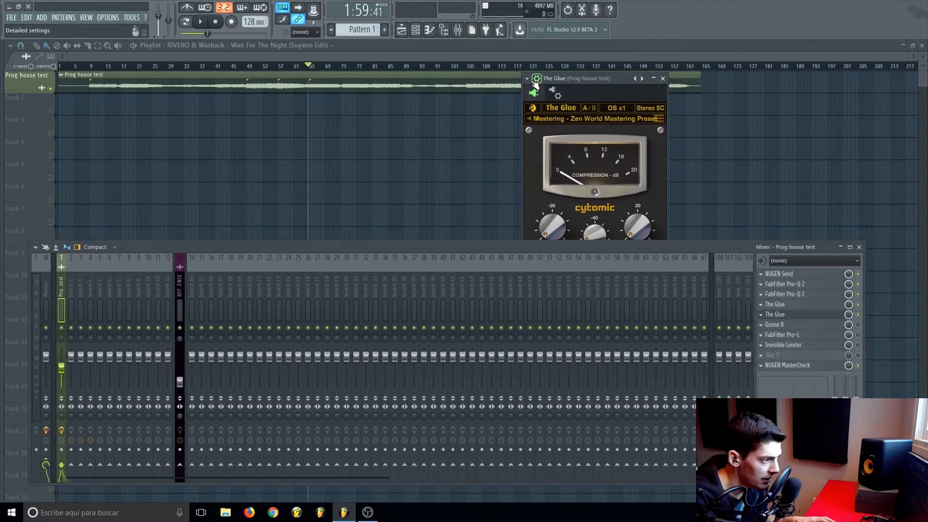
{"action": "left_click", "coordinate": [526, 78]}
{"action": "left_click", "coordinate": [534, 266]}
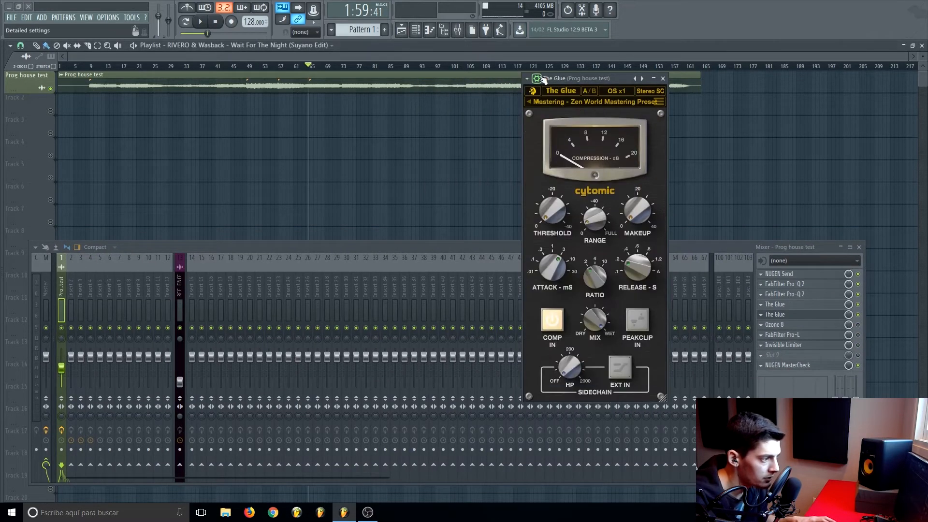
{"action": "left_click_drag", "start_coordinate": [564, 82], "coordinate": [454, 97]}
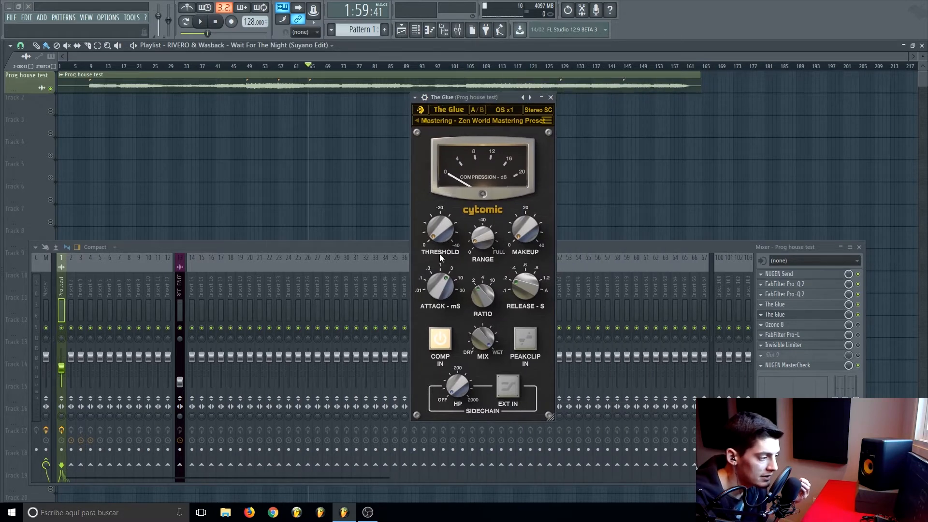
Demonstrate extreme compression during playback with the second Glue's threshold at -40 dB, range at full and ratio at 10.
{"action": "left_click_drag", "start_coordinate": [439, 232], "coordinate": [447, 116]}
{"action": "mouse_move", "coordinate": [482, 239]}
{"action": "left_mouse_down"}
{"action": "mouse_move", "coordinate": [493, 97]}
{"action": "mouse_move", "coordinate": [460, 94]}
{"action": "left_mouse_up"}
{"action": "key", "text": "space"}
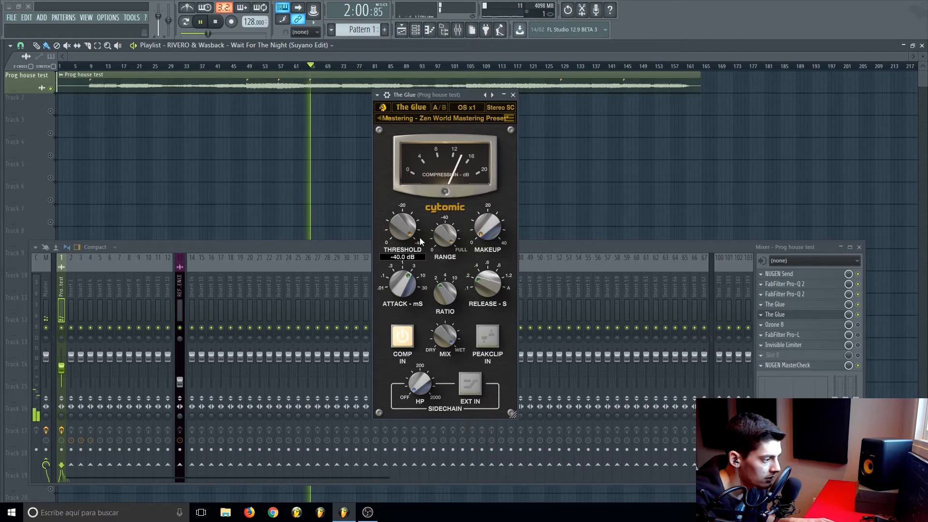
{"action": "left_click_drag", "start_coordinate": [445, 293], "coordinate": [448, 158]}
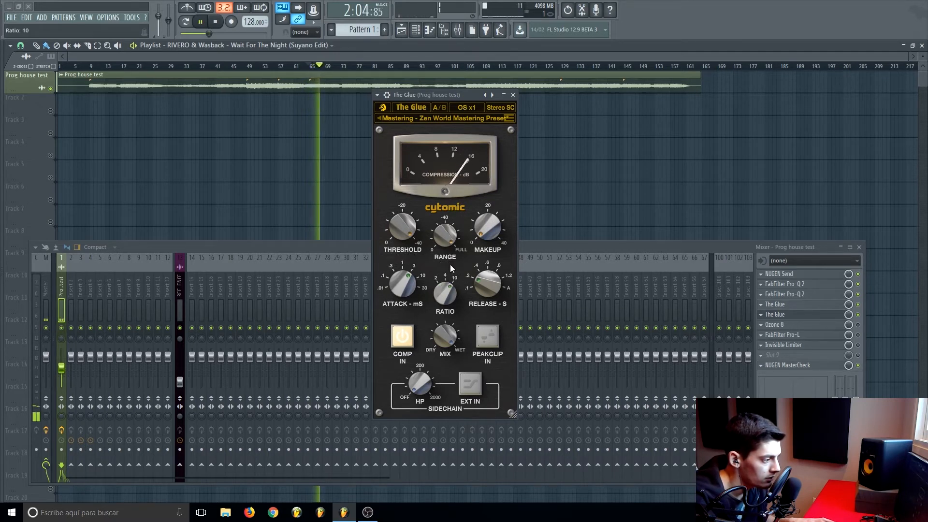
{"action": "key", "text": "space"}
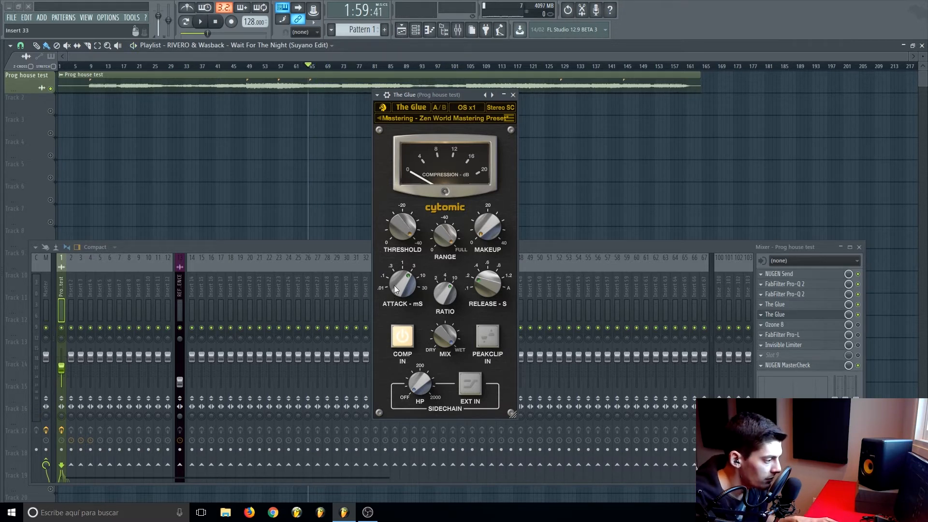
Experiment with the second Glue's attack and release, ending with a 3 ms attack and a shorter release.
{"action": "left_click_drag", "start_coordinate": [395, 289], "coordinate": [395, 276]}
{"action": "left_click_drag", "start_coordinate": [483, 282], "coordinate": [481, 300]}
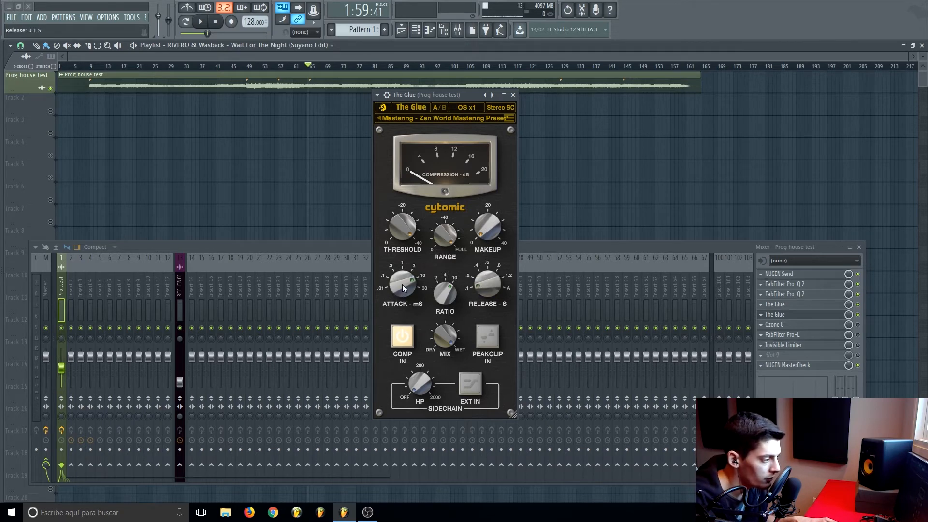
{"action": "left_click_drag", "start_coordinate": [402, 284], "coordinate": [402, 292]}
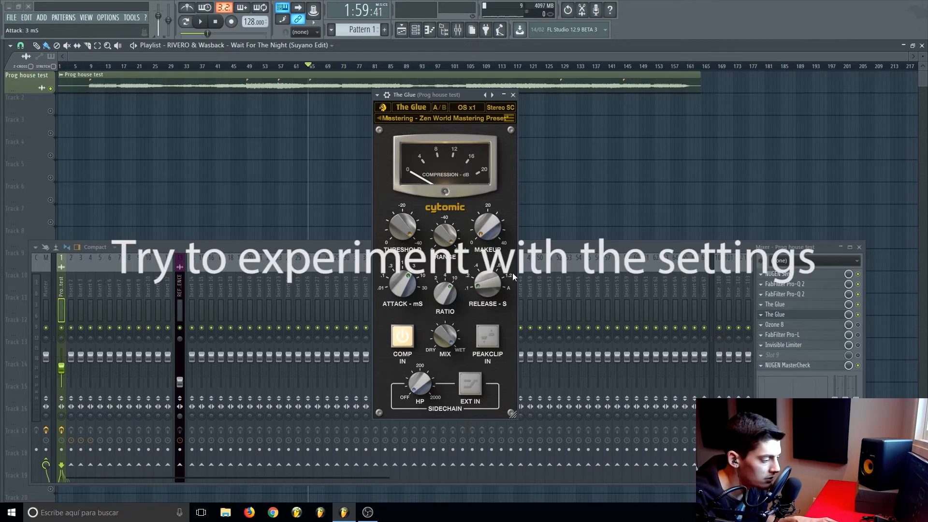
Disable the second Glue and clear its effect slot.
{"action": "left_click", "coordinate": [861, 315]}
{"action": "left_click", "coordinate": [761, 315]}
{"action": "mouse_move", "coordinate": [774, 303]}
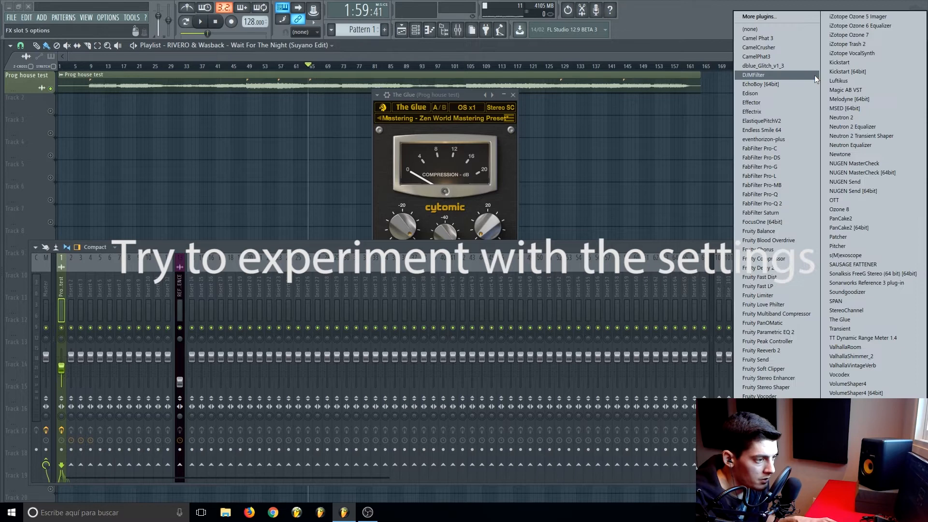
{"action": "left_click", "coordinate": [775, 30]}
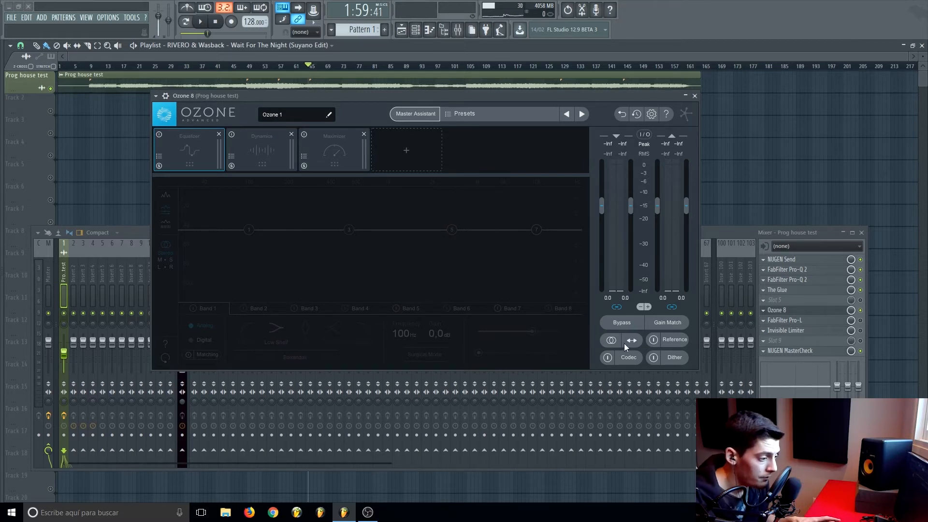
Add the Nicky Romero - Novell MP3 as a reference track in Ozone 8.
{"action": "left_click", "coordinate": [676, 340]}
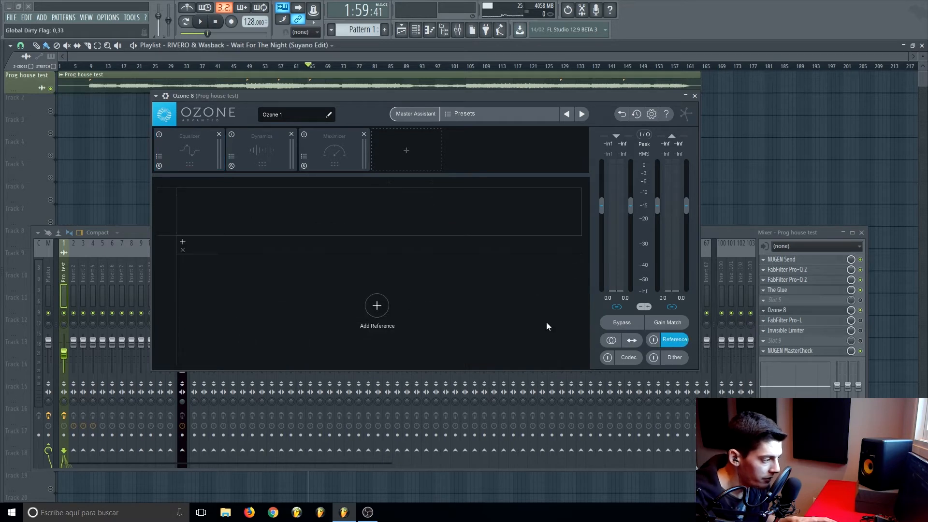
{"action": "left_click", "coordinate": [373, 302]}
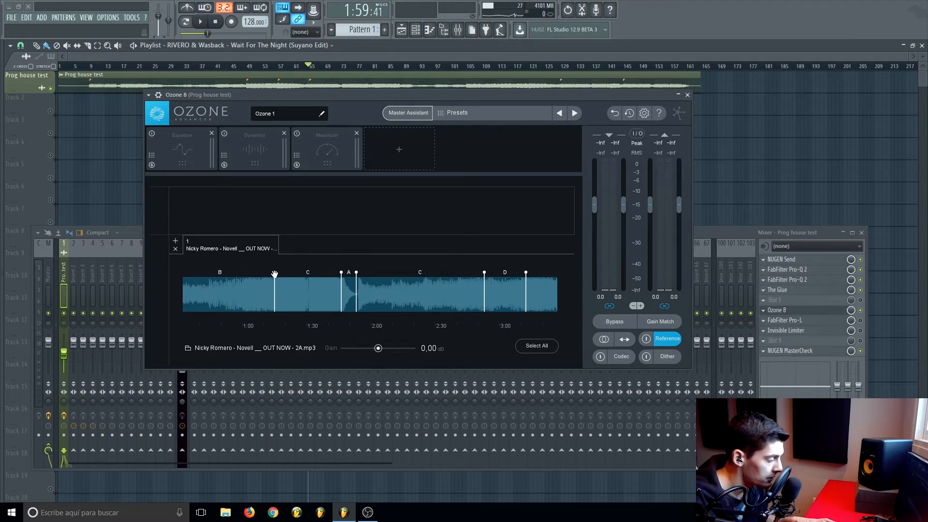
Move the start marker of the reference track's first C section onto the drop at about 1:16.3.
{"action": "scroll", "coordinate": [277, 298], "scroll_direction": "up", "scroll_amount": 5}
{"action": "scroll", "coordinate": [254, 290], "scroll_direction": "up", "scroll_amount": 8}
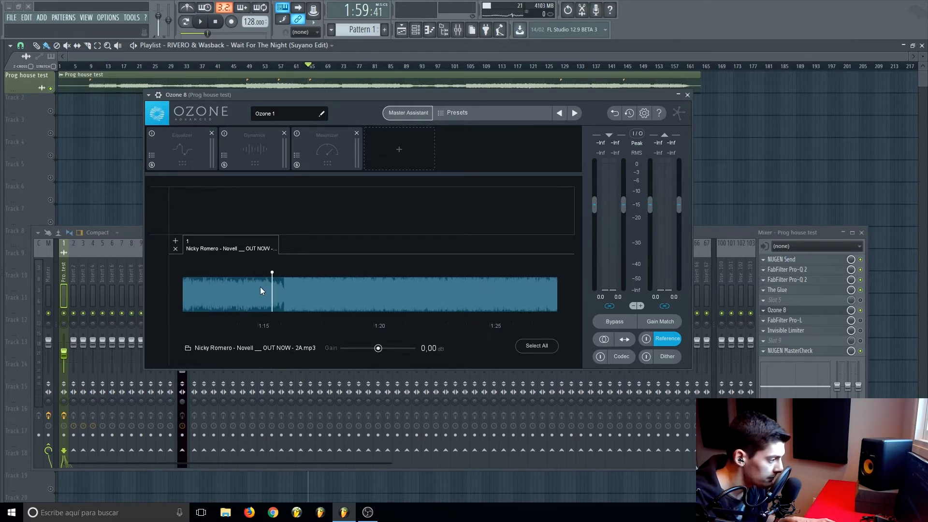
{"action": "scroll", "coordinate": [297, 280], "scroll_direction": "up", "scroll_amount": 5}
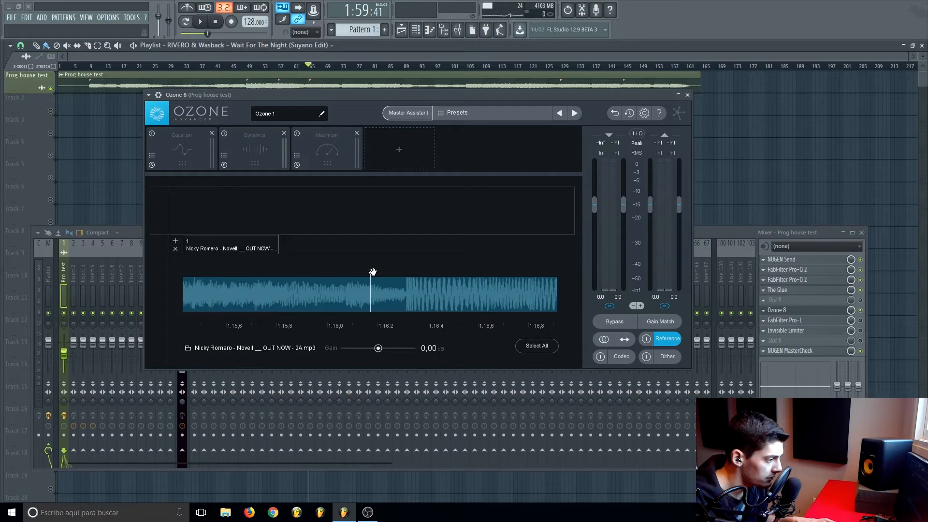
Compare the project with the reference's first C section by switching Reference on and off during playback.
{"action": "key", "text": "space"}
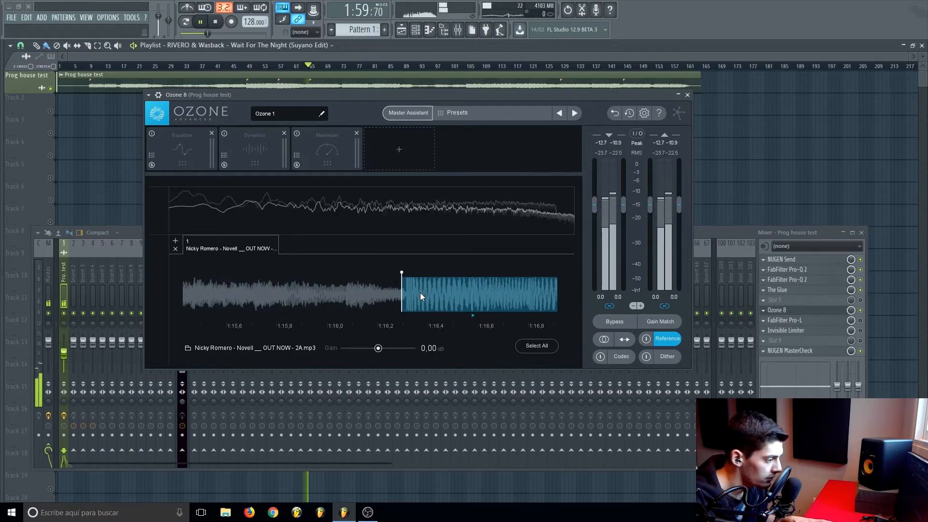
{"action": "left_click", "coordinate": [645, 339]}
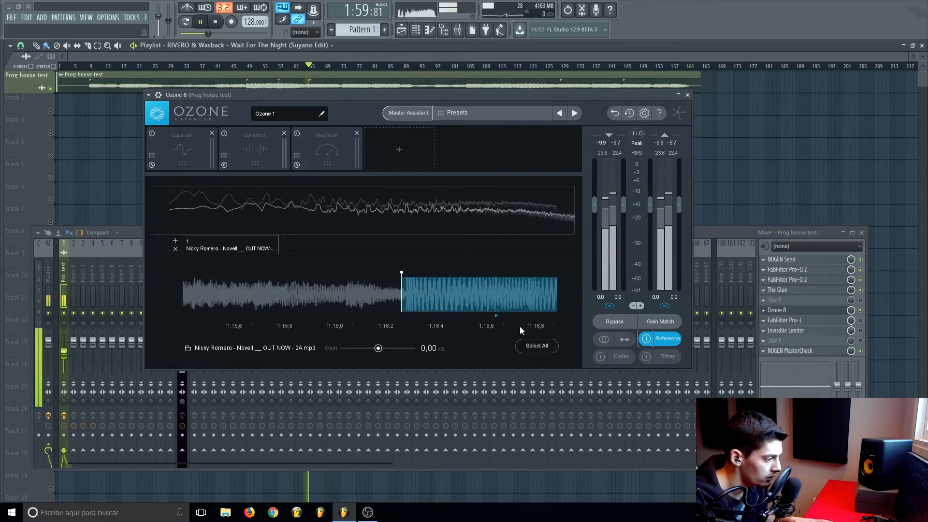
{"action": "left_click", "coordinate": [646, 339]}
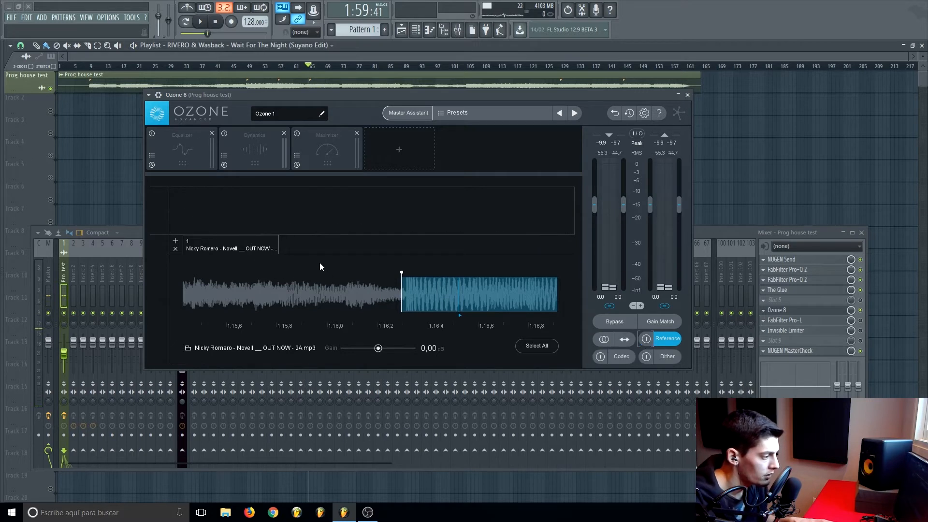
{"action": "scroll", "coordinate": [323, 293], "scroll_direction": "down", "scroll_amount": 10}
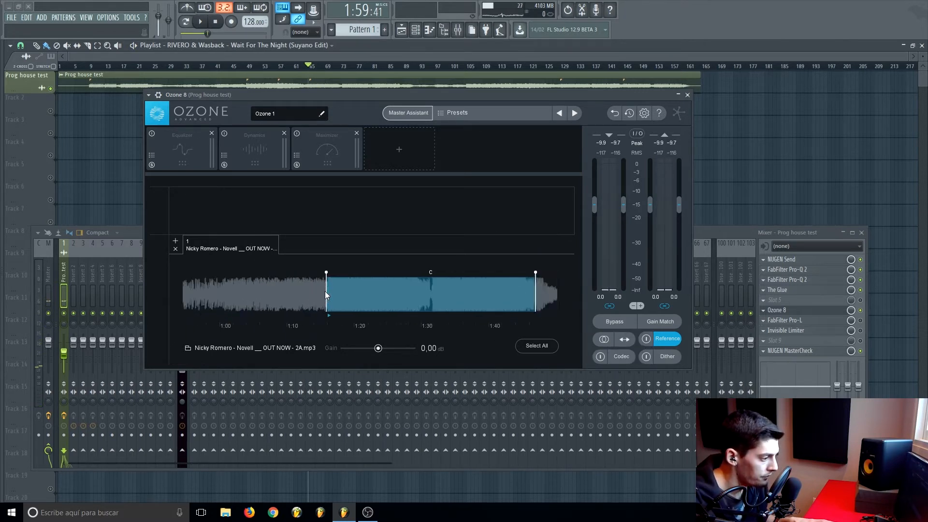
{"action": "left_click", "coordinate": [356, 289]}
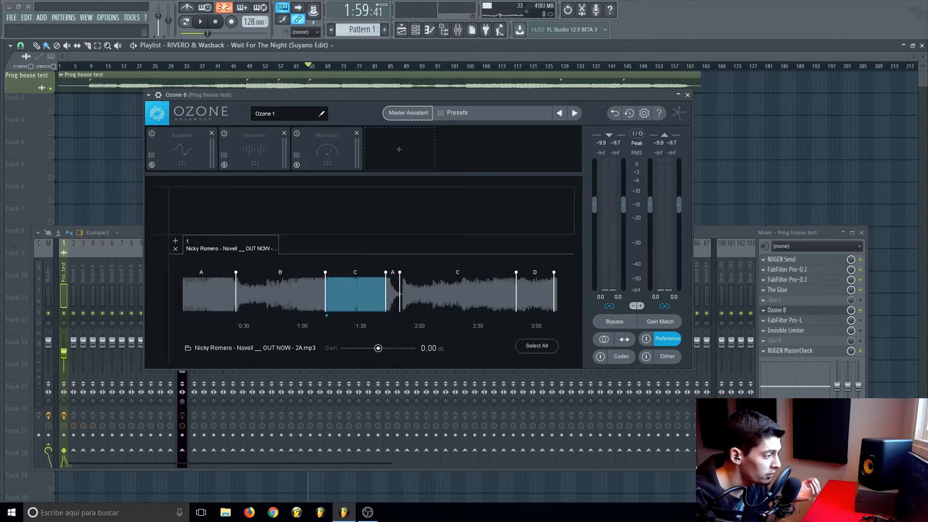
Run Master Assistant with the Reference target and the Nicky Romero - Novell track, playing the project for the analysis.
{"action": "left_click", "coordinate": [406, 114]}
{"action": "left_click", "coordinate": [463, 231]}
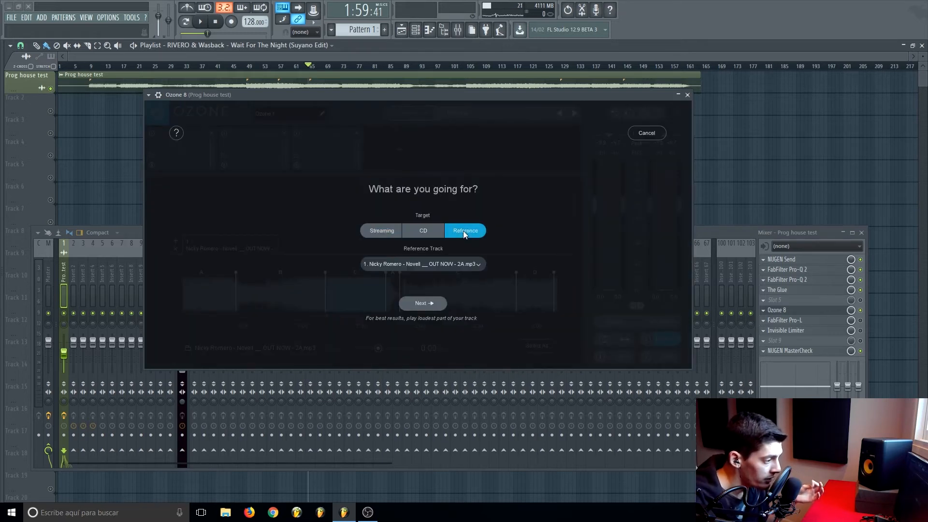
{"action": "left_click", "coordinate": [404, 261]}
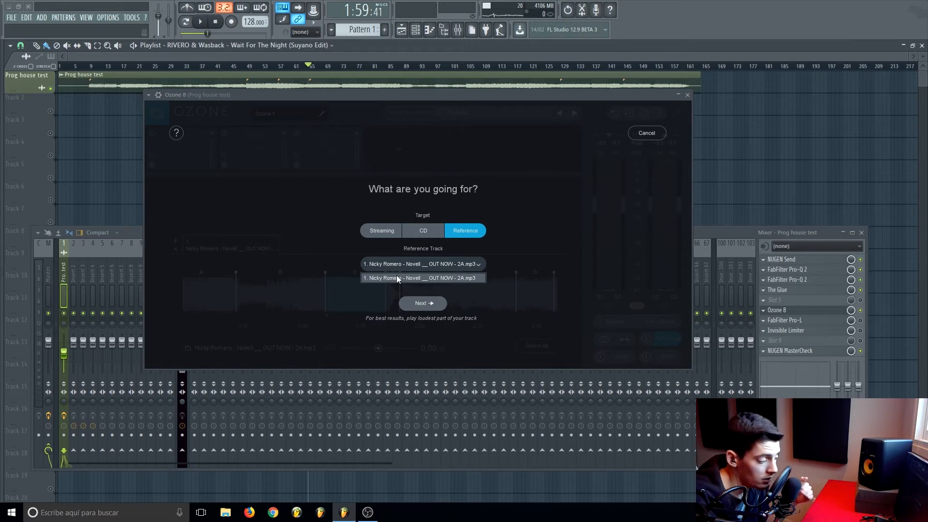
{"action": "left_click", "coordinate": [396, 276]}
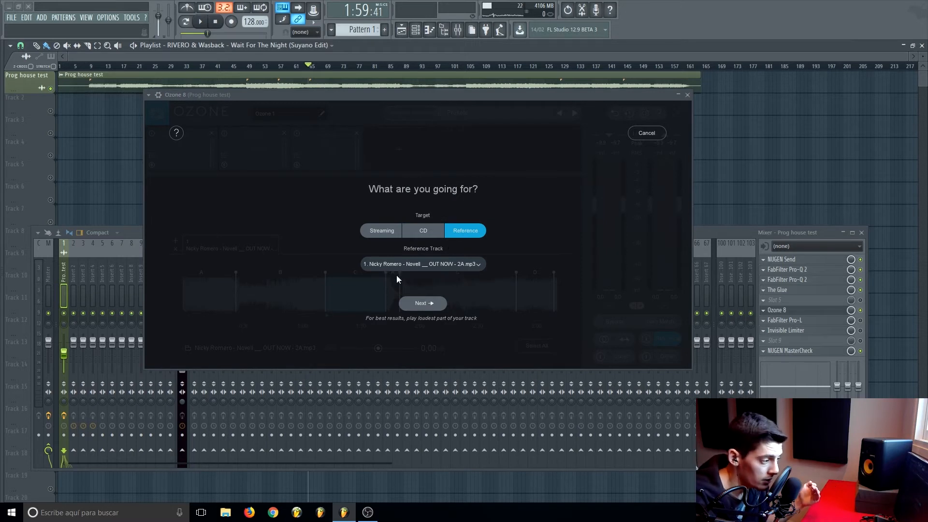
{"action": "left_click", "coordinate": [423, 304]}
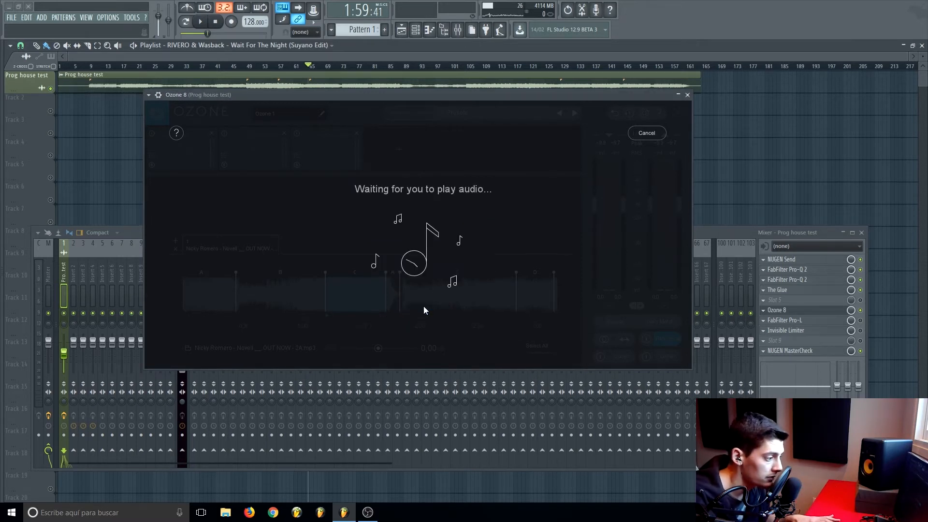
{"action": "key", "text": "space"}
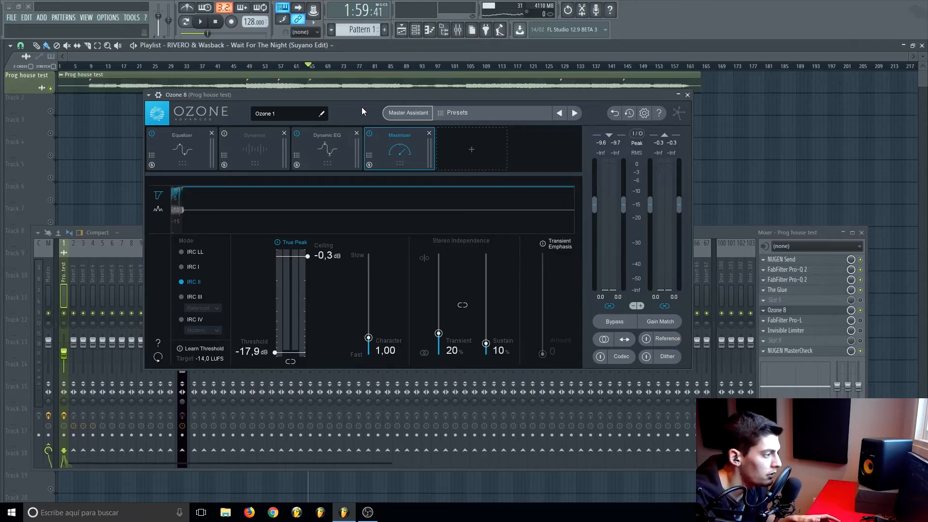
Check Equalizer bands 1 and 8, and leave only the Equalizer active by disabling Dynamic EQ and Maximizer and removing Dynamics.
{"action": "left_click", "coordinate": [184, 148]}
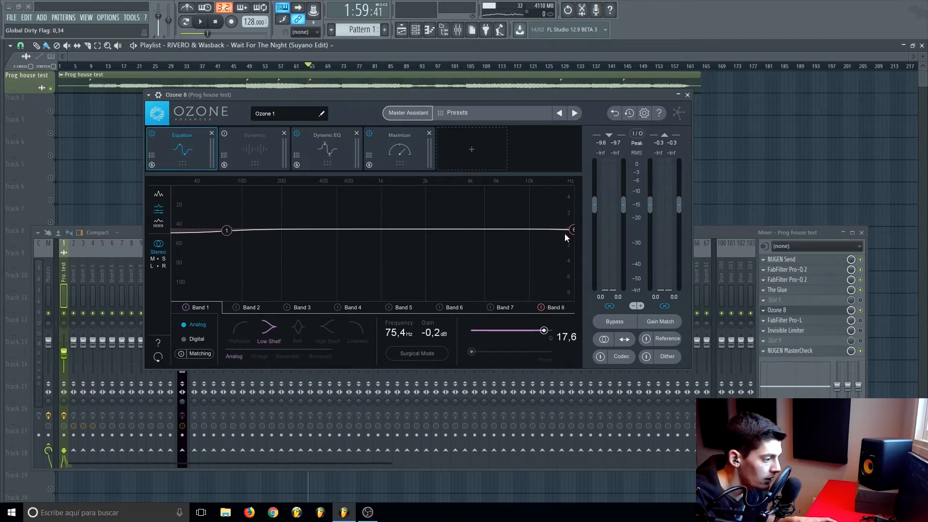
{"action": "left_click", "coordinate": [557, 307]}
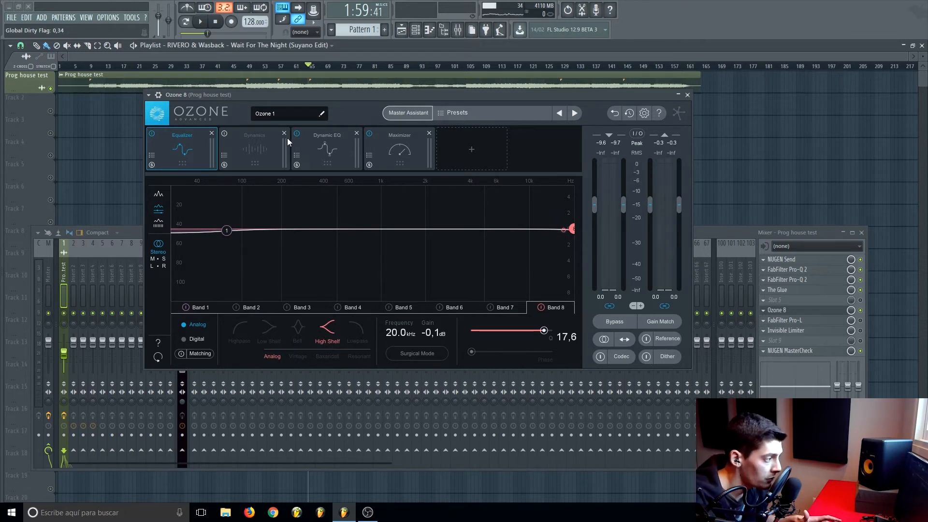
{"action": "left_click", "coordinate": [264, 141]}
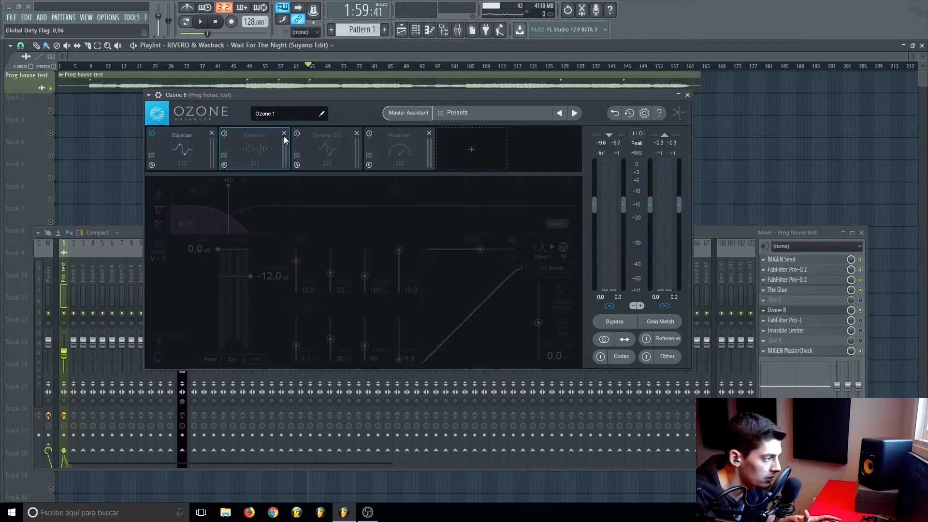
{"action": "left_click", "coordinate": [283, 132]}
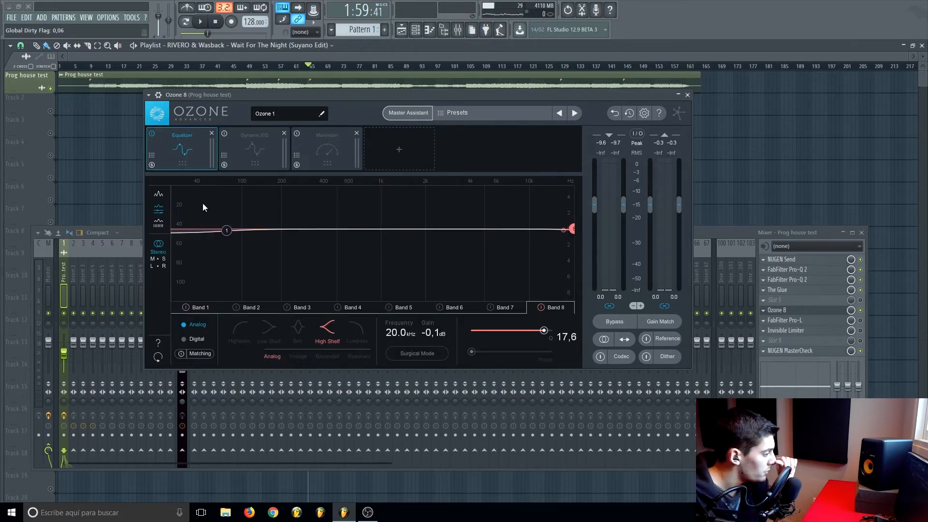
Compare the sound with and without the Ozone Equalizer by toggling bypass during playback.
{"action": "left_click", "coordinate": [612, 321]}
{"action": "key", "text": "space"}
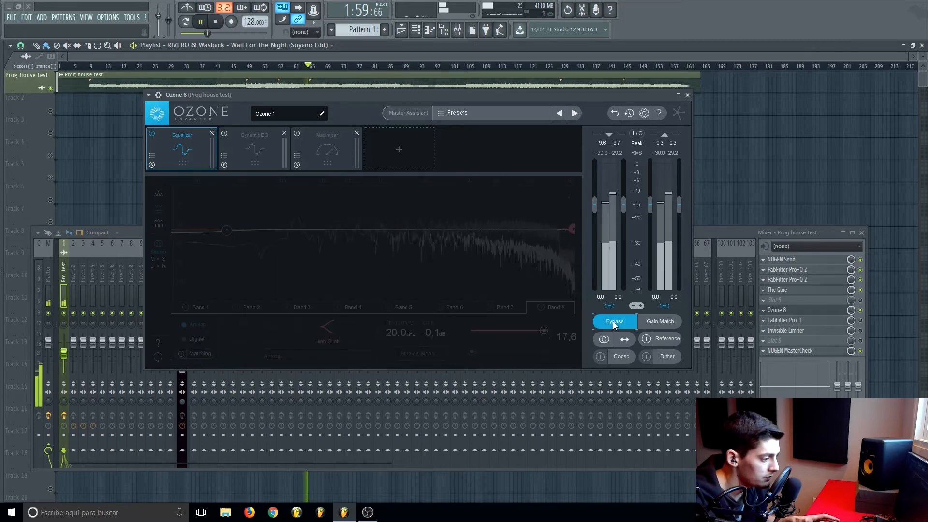
{"action": "left_click", "coordinate": [613, 321]}
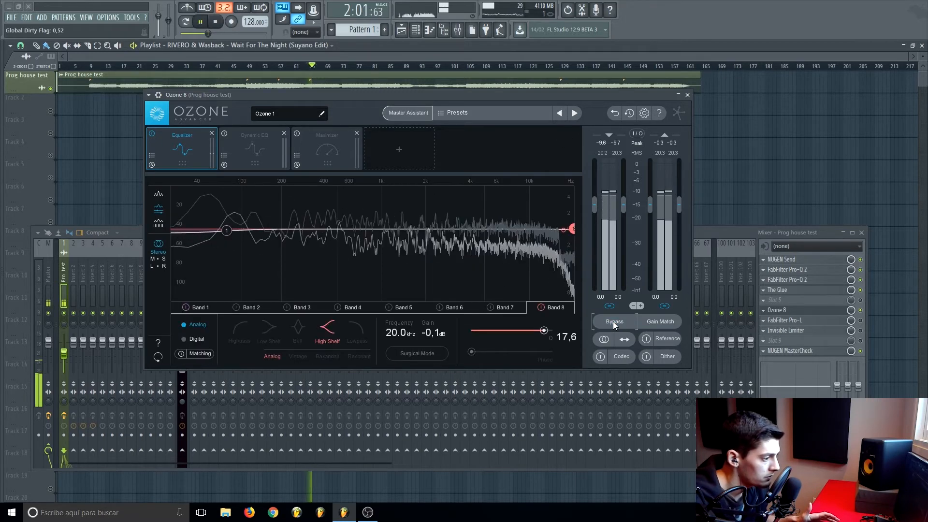
{"action": "left_click", "coordinate": [613, 321]}
{"action": "left_click", "coordinate": [613, 321]}
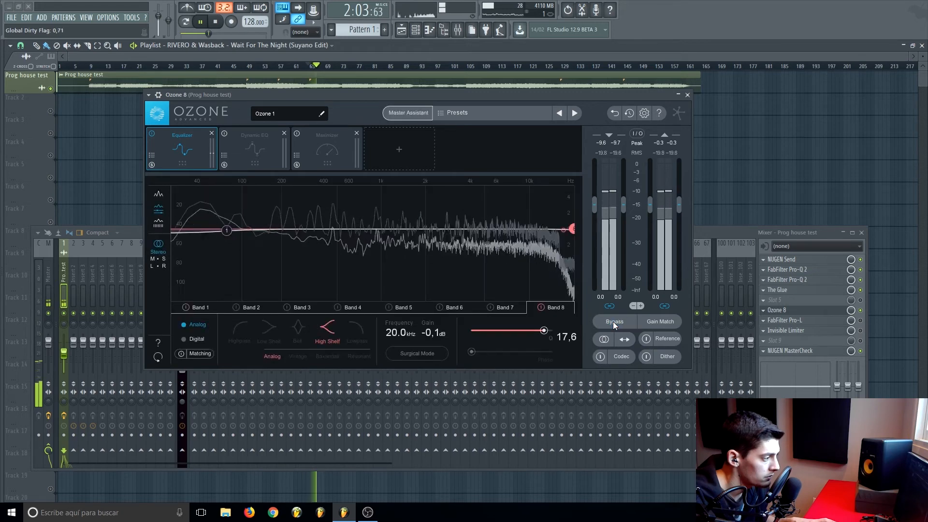
{"action": "key", "text": "space"}
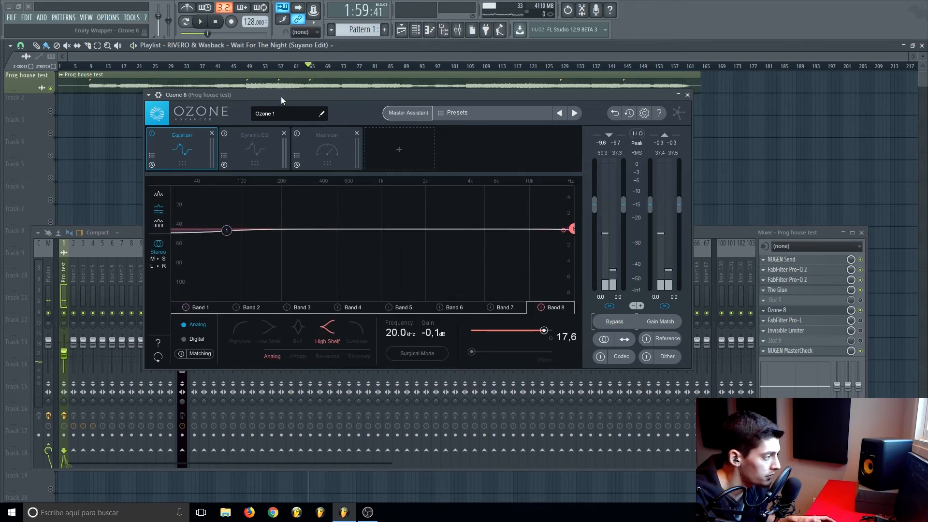
Enable the Dynamic EQ module in Ozone 8 and show its bands.
{"action": "left_click_drag", "start_coordinate": [281, 97], "coordinate": [240, 102]}
{"action": "left_click", "coordinate": [236, 167]}
{"action": "left_click", "coordinate": [210, 154]}
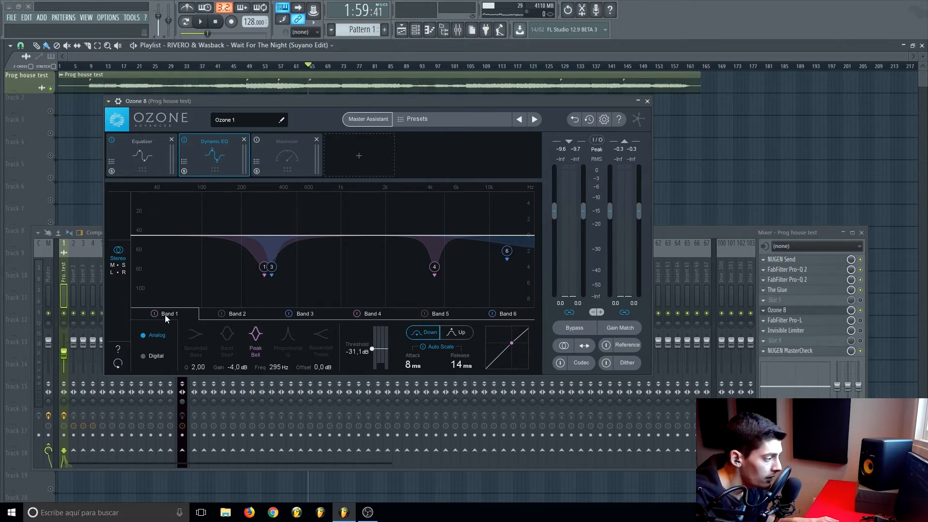
Load FabFilter Pro-Q 2 into slot 4 of the Master track and place its detached window clear of the mixer channels.
{"action": "left_click", "coordinate": [52, 273]}
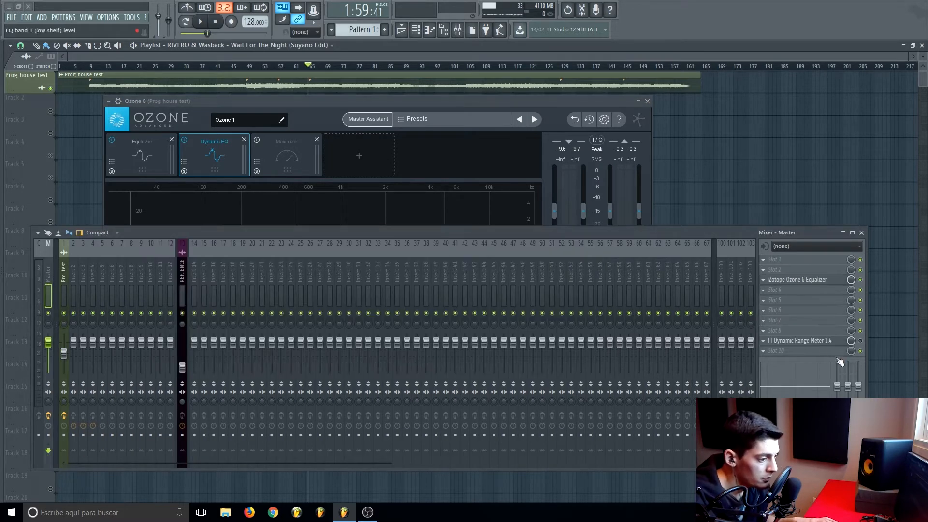
{"action": "left_click", "coordinate": [782, 290]}
{"action": "left_click", "coordinate": [778, 204]}
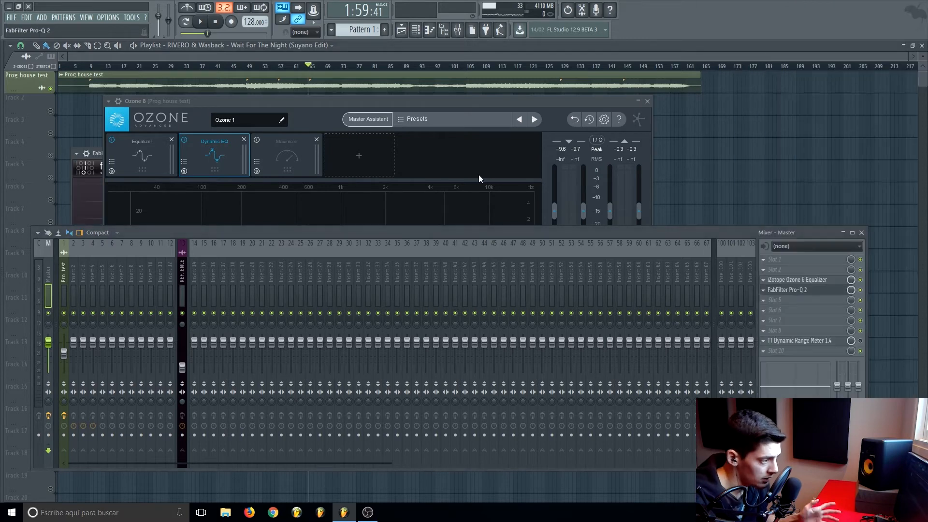
{"action": "left_click", "coordinate": [76, 153]}
{"action": "left_click", "coordinate": [94, 341]}
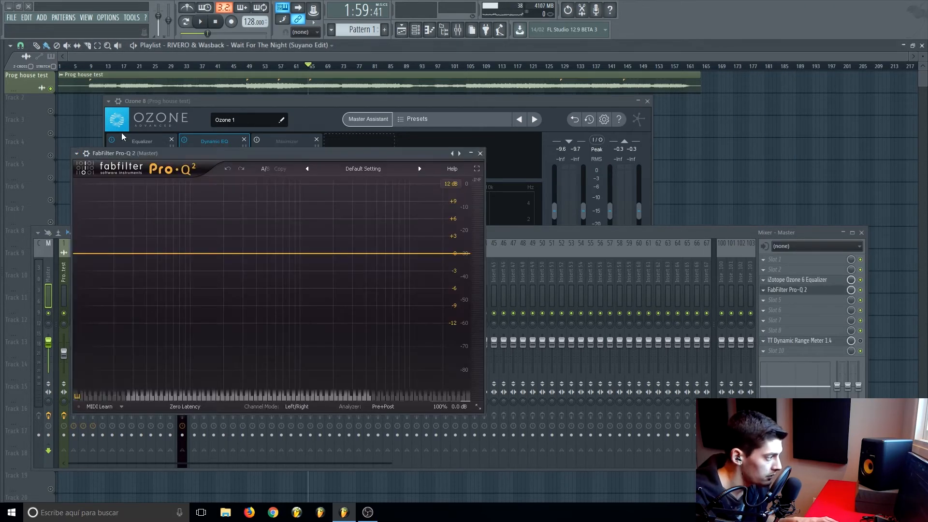
{"action": "left_click_drag", "start_coordinate": [237, 153], "coordinate": [700, 99]}
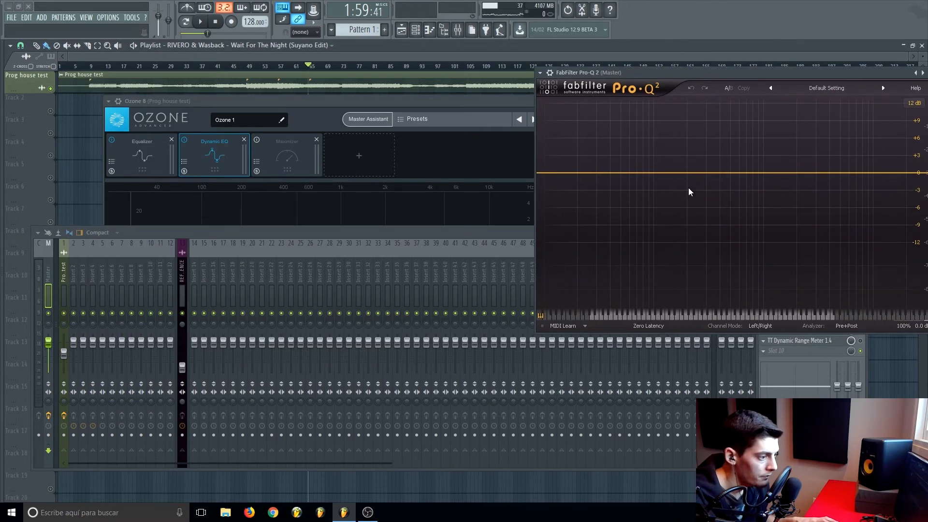
Add a Band Pass filter with a 96 dB/oct slope in the Master track's Pro-Q 2.
{"action": "left_click", "coordinate": [686, 173]}
{"action": "left_click", "coordinate": [599, 281]}
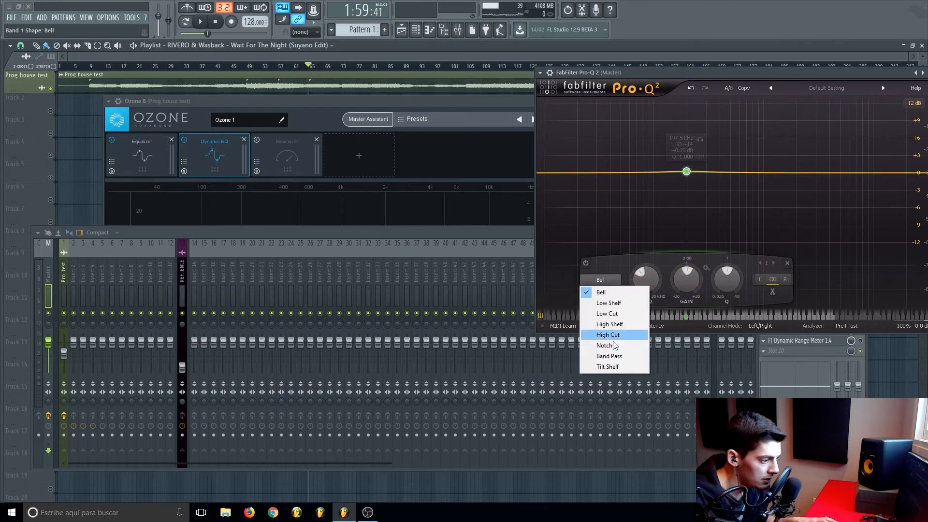
{"action": "left_click", "coordinate": [609, 357]}
{"action": "left_click", "coordinate": [600, 292]}
{"action": "left_click", "coordinate": [609, 356]}
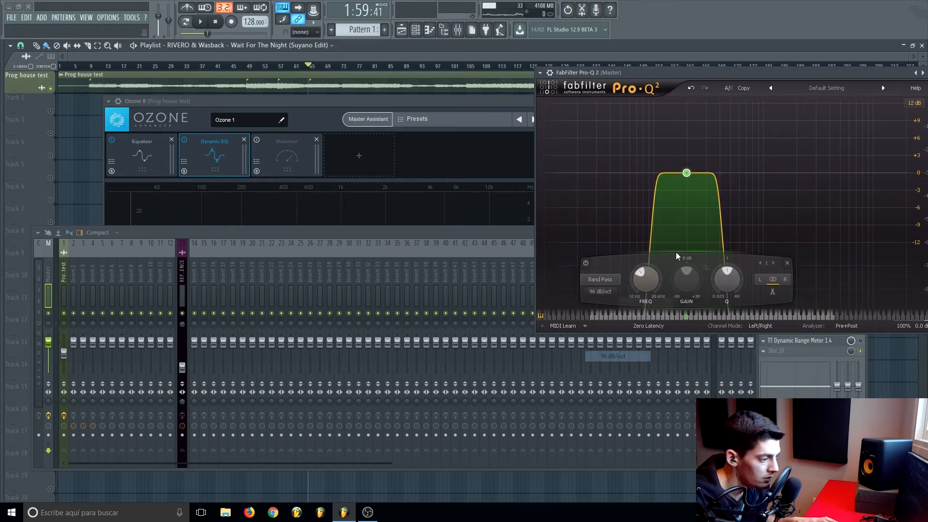
Place the Ozone window beside Pro-Q 2 and toggle Ozone's bypass on and off.
{"action": "left_click_drag", "start_coordinate": [320, 100], "coordinate": [209, 74]}
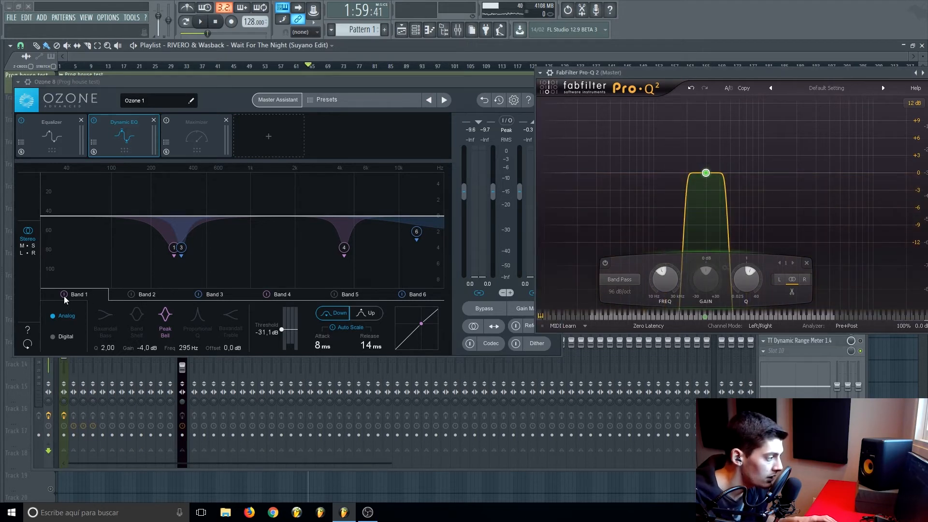
{"action": "left_click", "coordinate": [492, 311]}
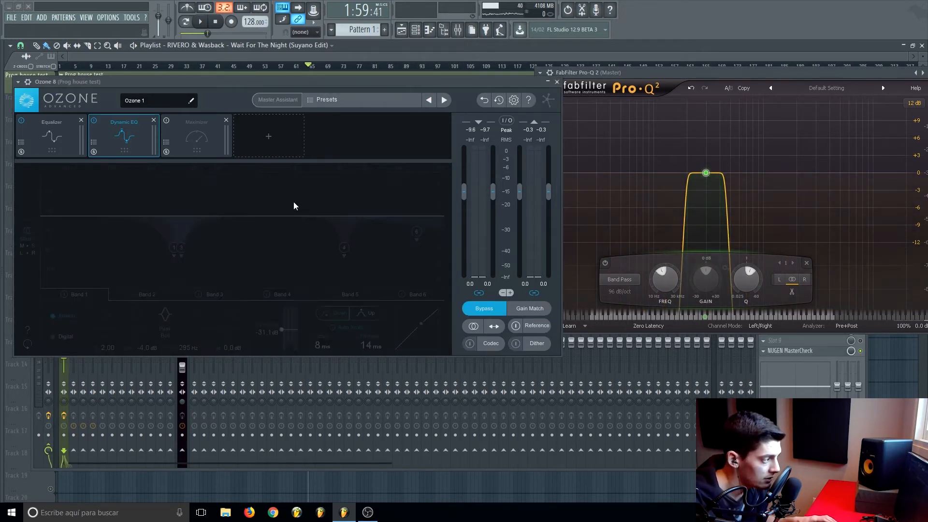
{"action": "left_click", "coordinate": [485, 308]}
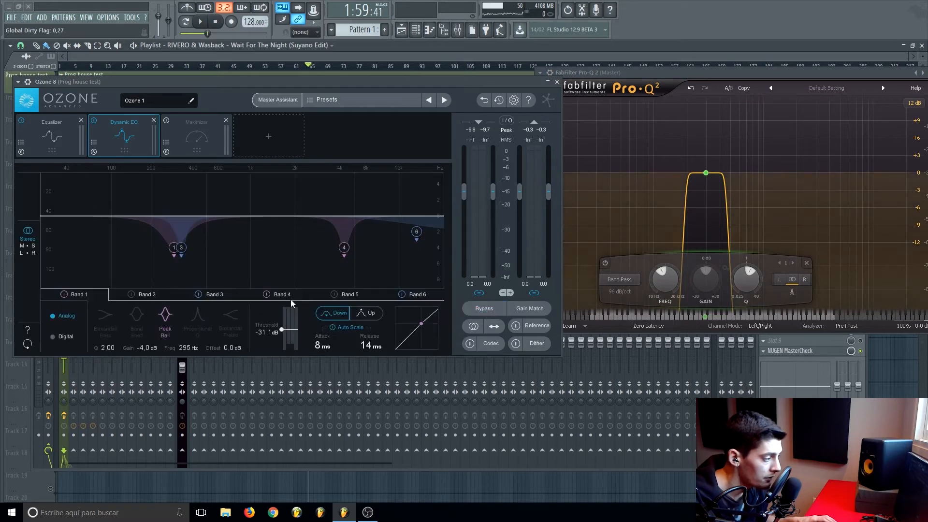
Soften the Dynamic EQ cuts in Ozone 8, setting Band 1's gain to about -2 dB and Band 3's gain to -1.7 dB.
{"action": "left_click", "coordinate": [64, 295]}
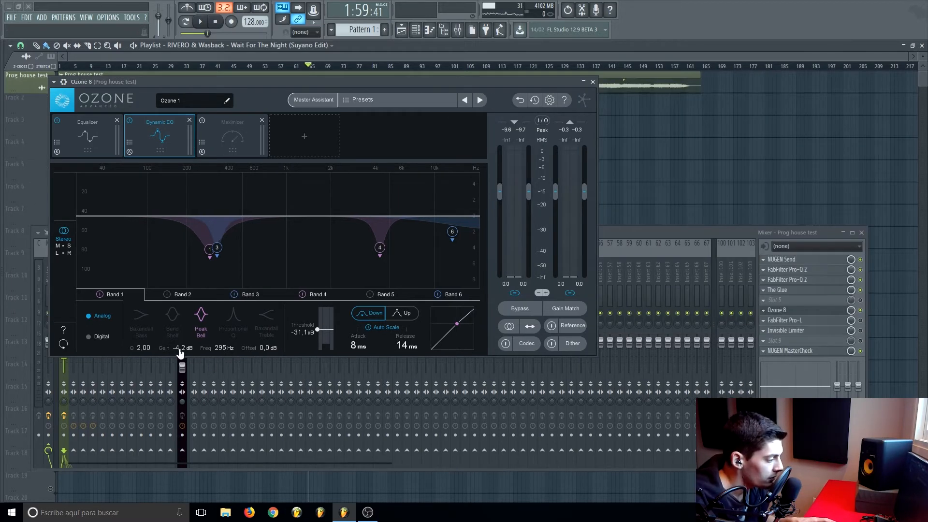
{"action": "scroll", "coordinate": [180, 349], "scroll_direction": "up", "scroll_amount": 5}
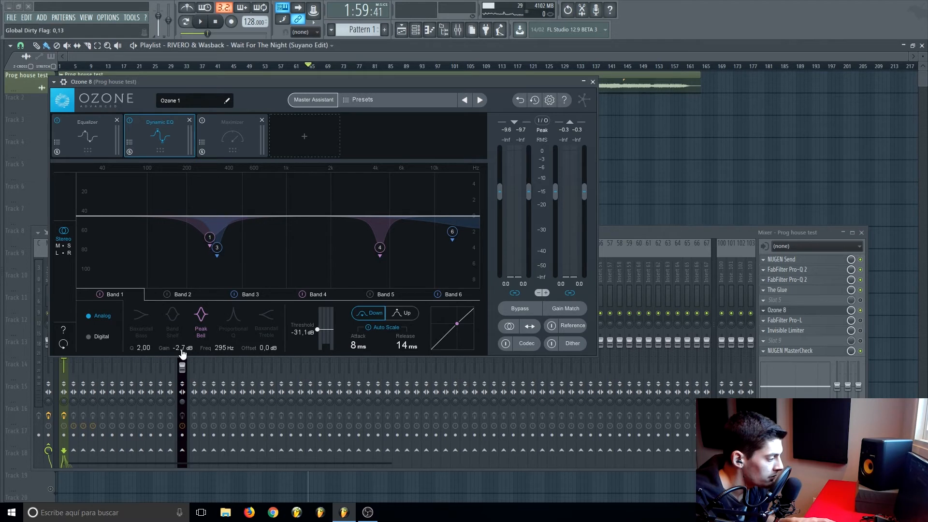
{"action": "scroll", "coordinate": [183, 354], "scroll_direction": "up", "scroll_amount": 1}
{"action": "left_click", "coordinate": [231, 297]}
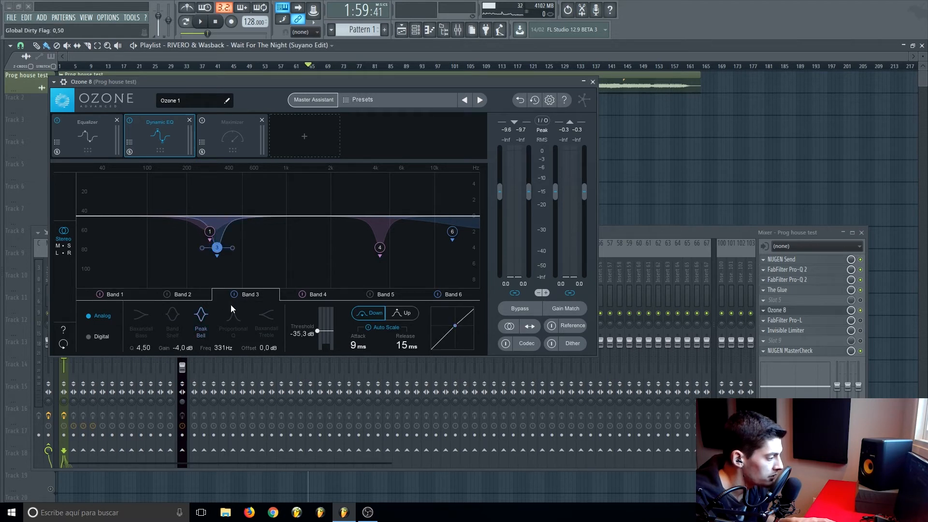
{"action": "scroll", "coordinate": [182, 352], "scroll_direction": "up", "scroll_amount": 7}
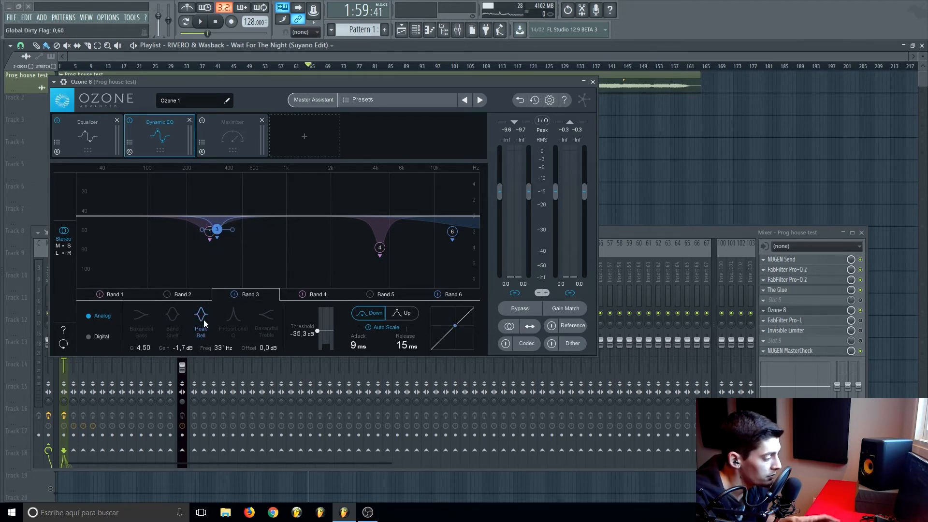
Set Band 4's gain to about -2 dB and, while playing the track, set Band 6's gain to -1.5 dB.
{"action": "left_click", "coordinate": [313, 293]}
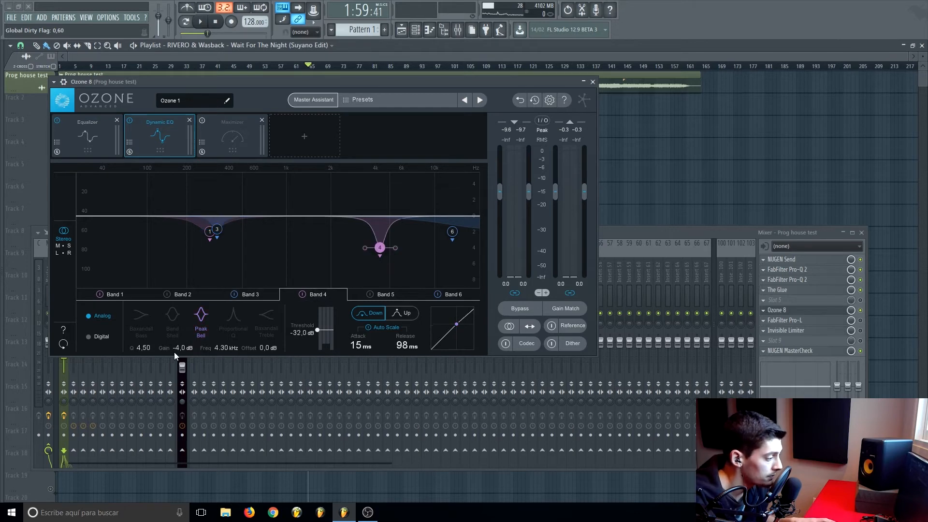
{"action": "scroll", "coordinate": [183, 352], "scroll_direction": "up", "scroll_amount": 4}
{"action": "scroll", "coordinate": [183, 353], "scroll_direction": "up", "scroll_amount": 2}
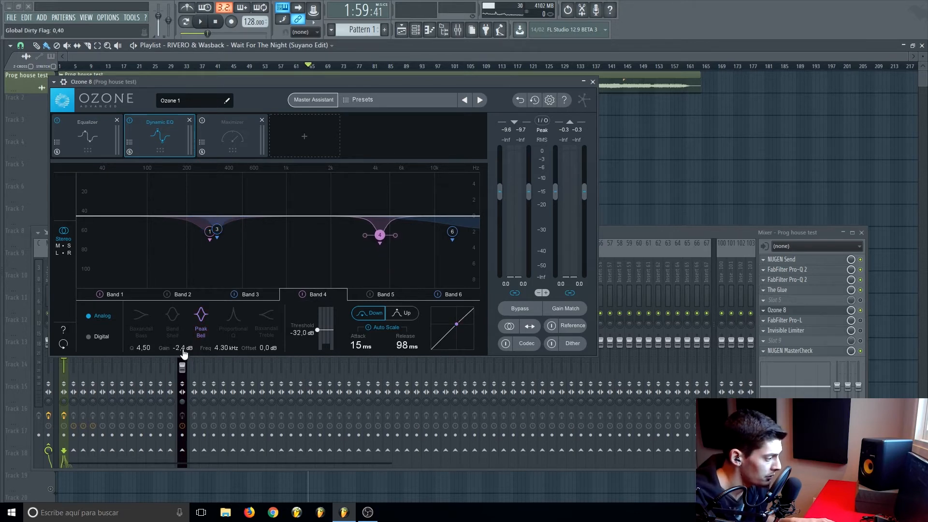
{"action": "left_click", "coordinate": [457, 293]}
{"action": "key", "text": "space"}
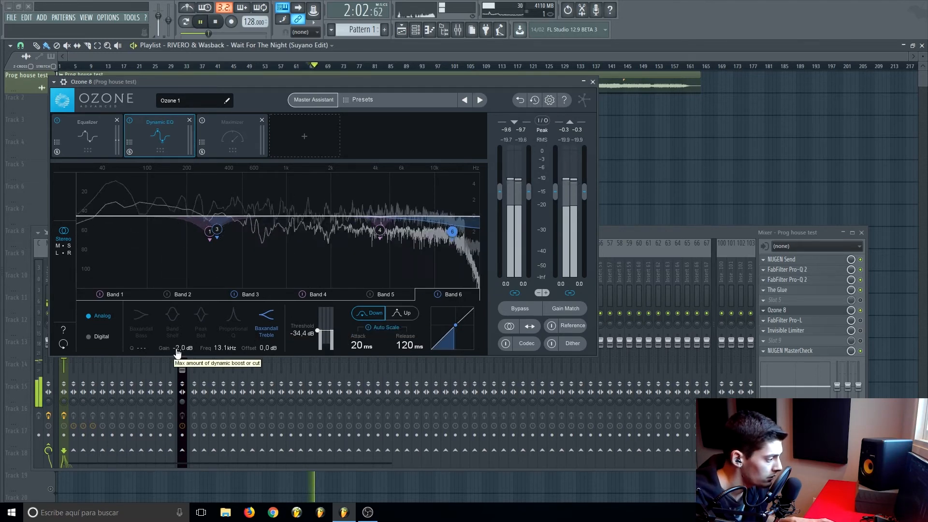
{"action": "scroll", "coordinate": [177, 349], "scroll_direction": "up", "scroll_amount": 1}
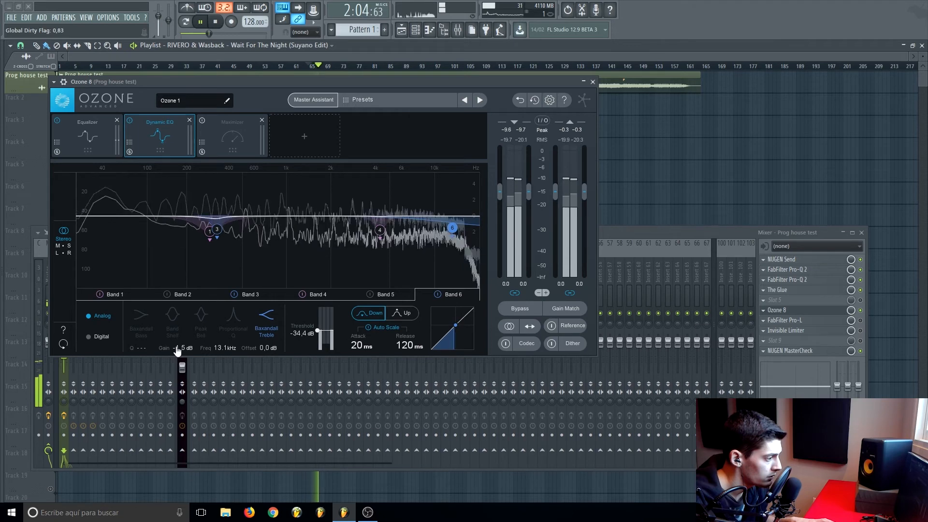
{"action": "key", "text": "space"}
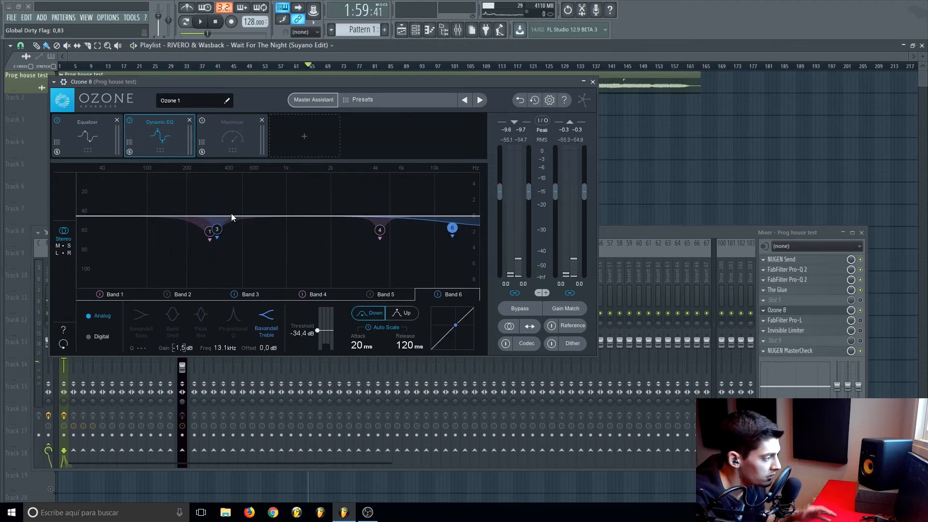
Remove the Maximizer module from Ozone 8 and add an Imager module in its place.
{"action": "left_click", "coordinate": [222, 131]}
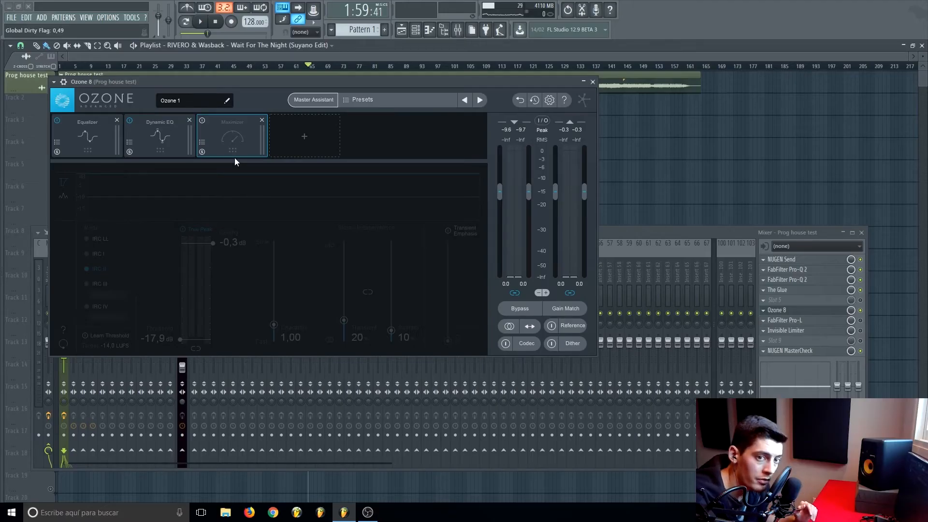
{"action": "left_click", "coordinate": [261, 120]}
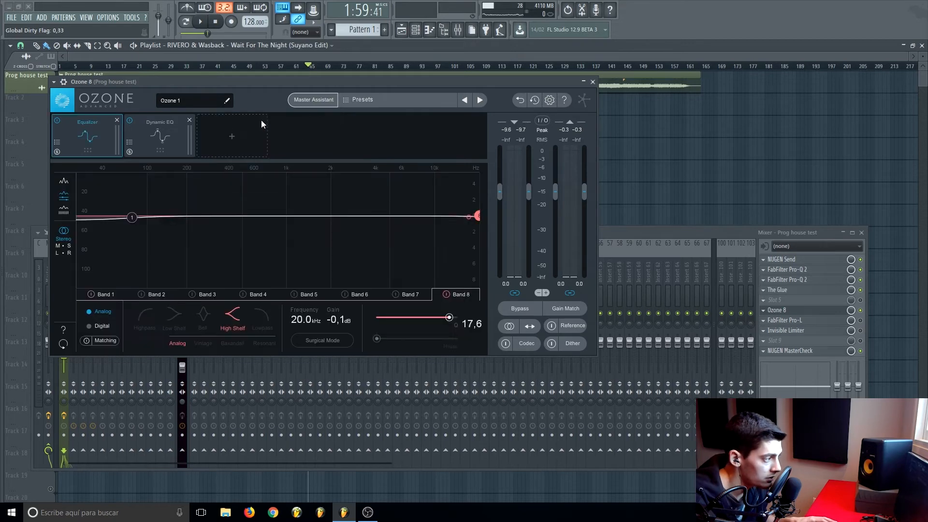
{"action": "left_click", "coordinate": [227, 136]}
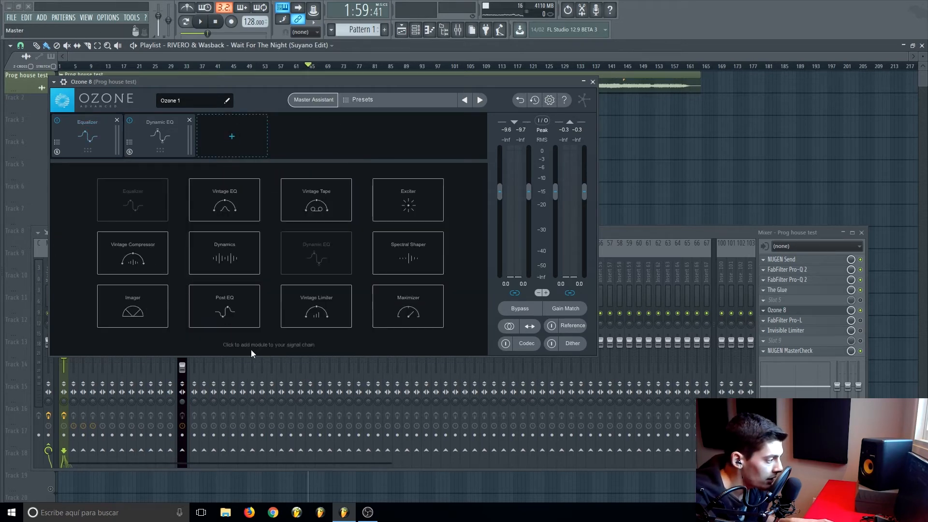
{"action": "left_click", "coordinate": [139, 316]}
Load iZotope Ozone 5 Imager into slot 5 of the Master track.
{"action": "left_click_drag", "start_coordinate": [287, 82], "coordinate": [383, 75]}
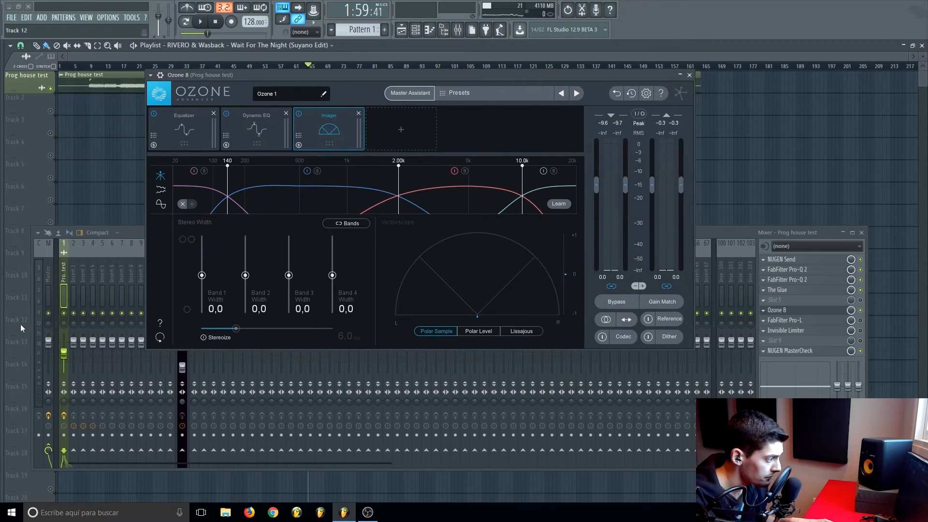
{"action": "left_click", "coordinate": [49, 273]}
{"action": "left_click", "coordinate": [793, 300]}
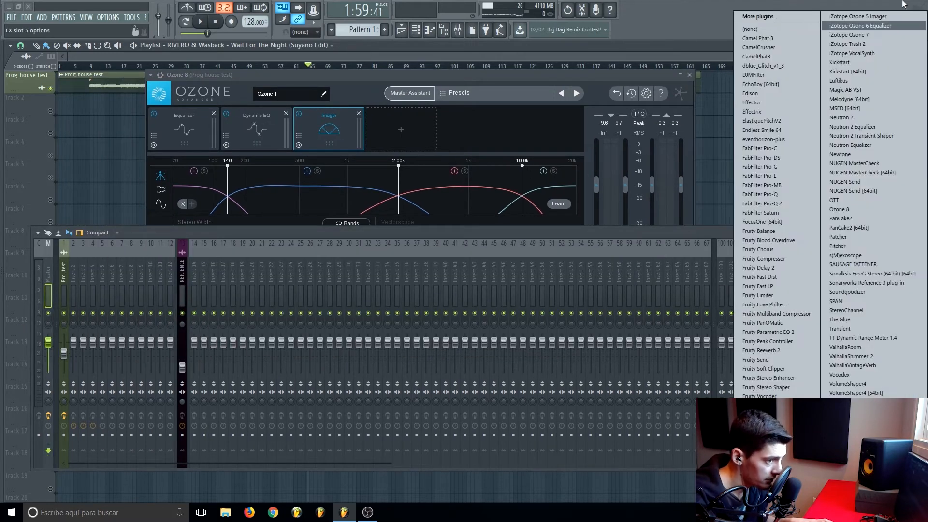
{"action": "left_click", "coordinate": [886, 18]}
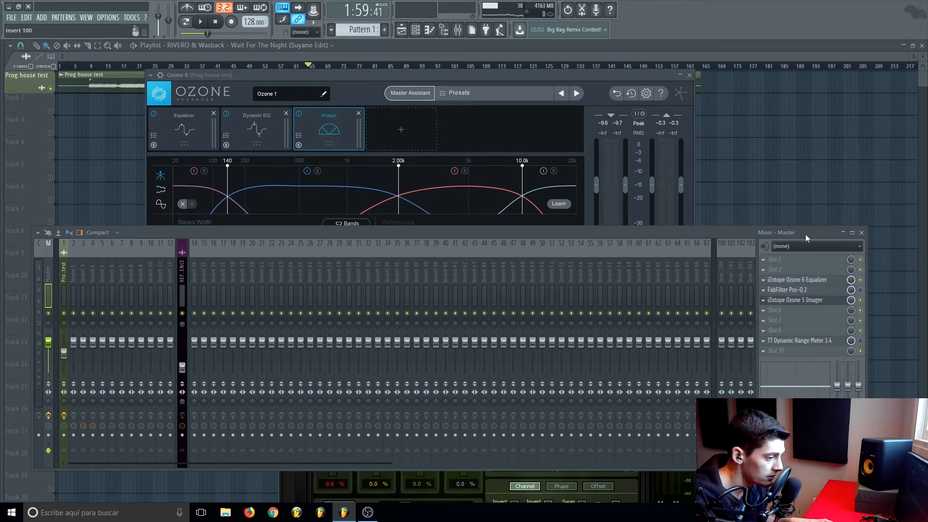
Close the mixer, detach the Ozone 5 Imager window and arrange it with the Ozone 8 window.
{"action": "left_click", "coordinate": [861, 233]}
{"action": "left_click_drag", "start_coordinate": [446, 75], "coordinate": [748, 78]}
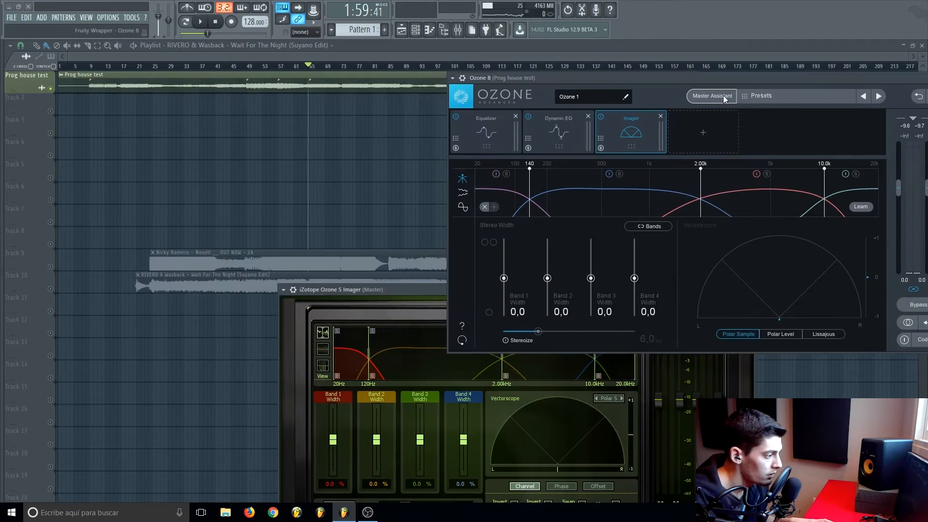
{"action": "left_click", "coordinate": [283, 290]}
{"action": "left_click", "coordinate": [305, 478]}
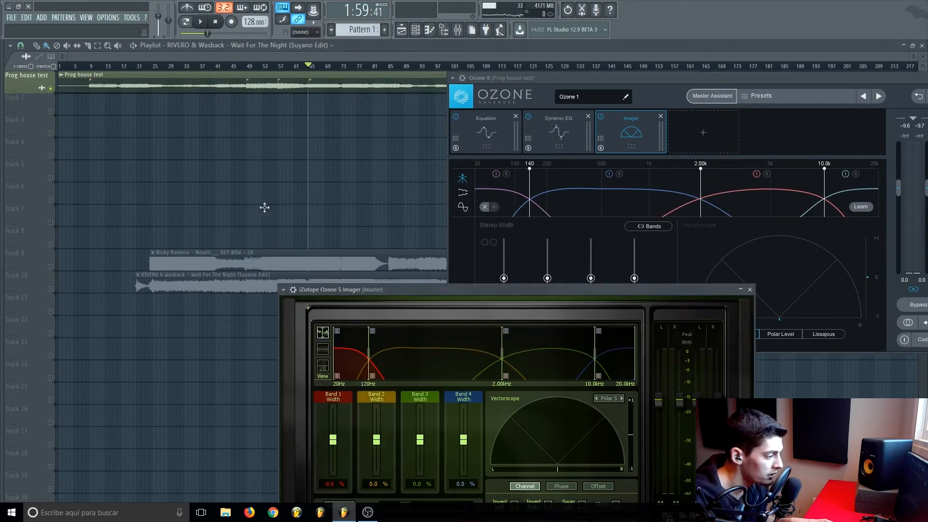
{"action": "left_click_drag", "start_coordinate": [396, 298], "coordinate": [430, 197]}
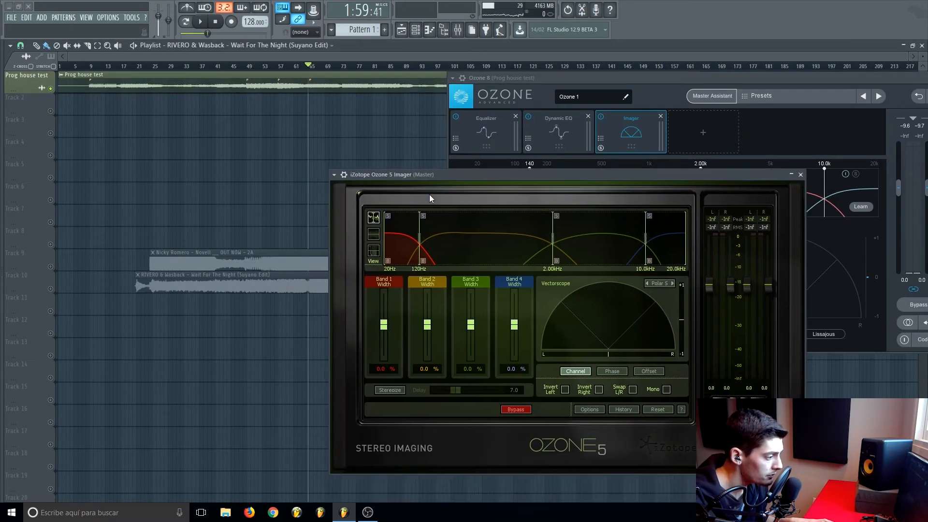
Have the Ozone 5 Imager learn its crossover points from playback of the Prog house test track.
{"action": "right_click", "coordinate": [471, 247]}
{"action": "left_click", "coordinate": [480, 292]}
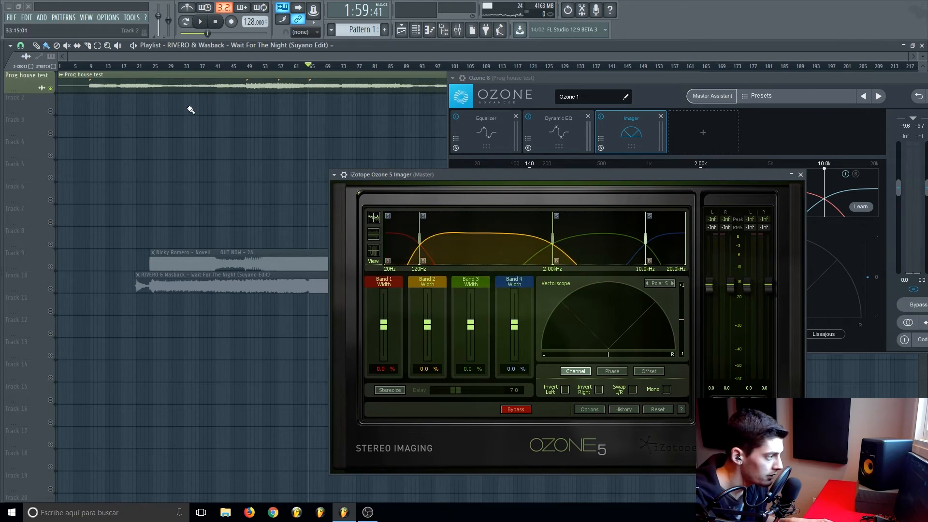
{"action": "key", "text": "space"}
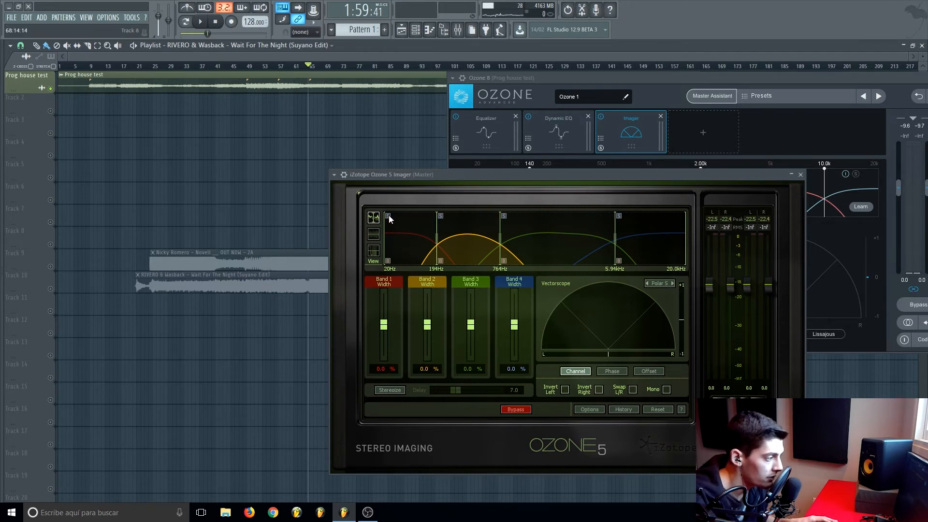
Compare the low-band stereo image of the Nicky Romero reference and the Prog house test with Band 1 soloed in the Ozone 5 Imager.
{"action": "right_click", "coordinate": [51, 267]}
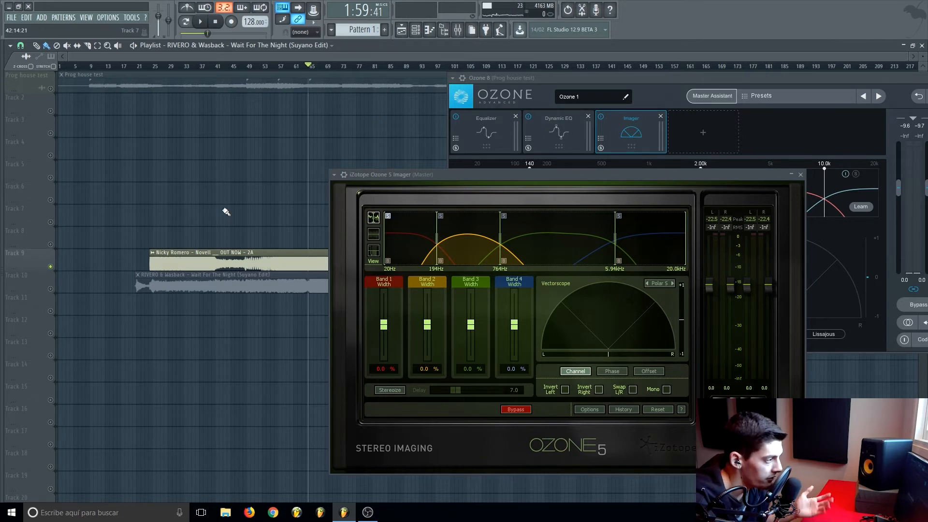
{"action": "key", "text": "space"}
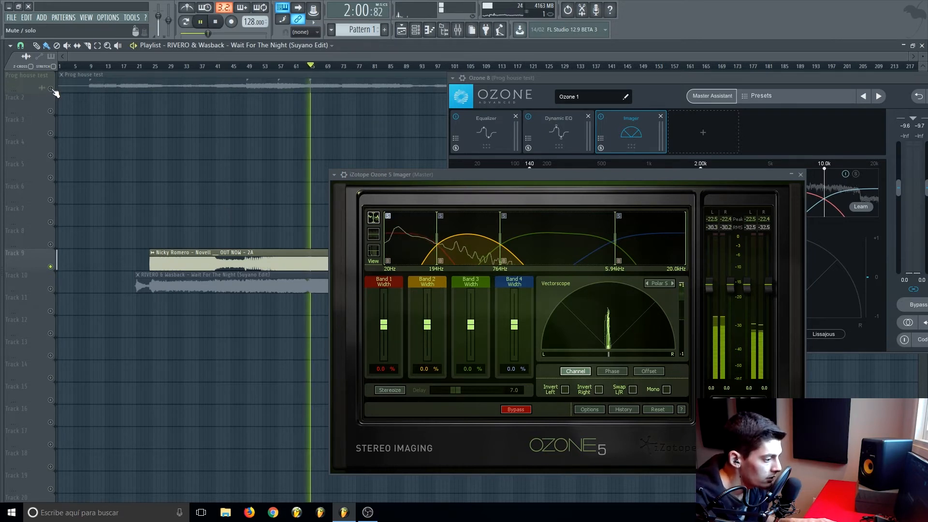
{"action": "right_click", "coordinate": [51, 89]}
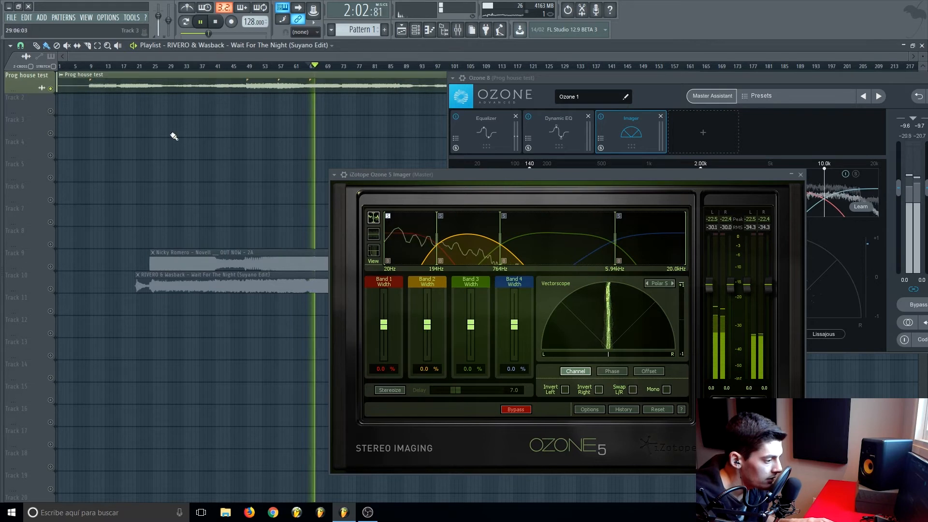
{"action": "key", "text": "space"}
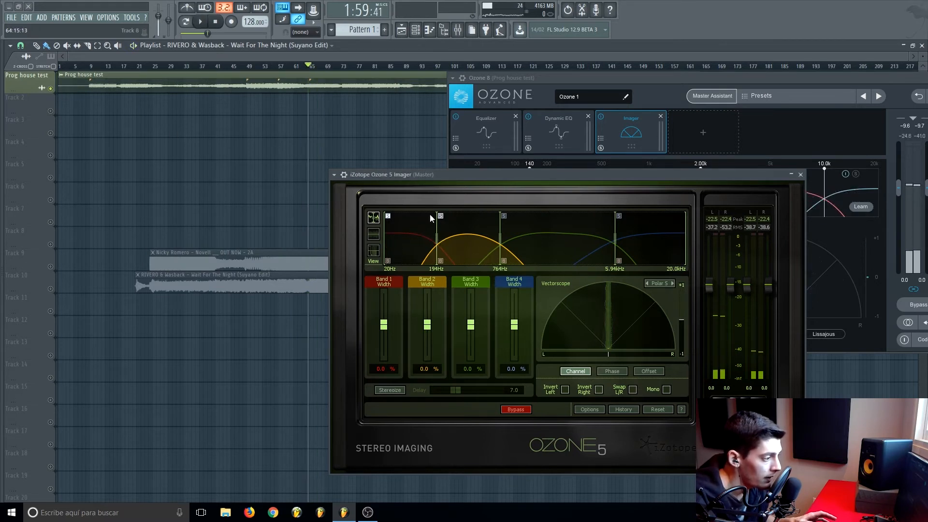
Compare the Band 2 stereo image of the Nicky Romero reference and the Prog house test, showing the Ozone 5 Imager's correlation trace.
{"action": "right_click", "coordinate": [52, 266]}
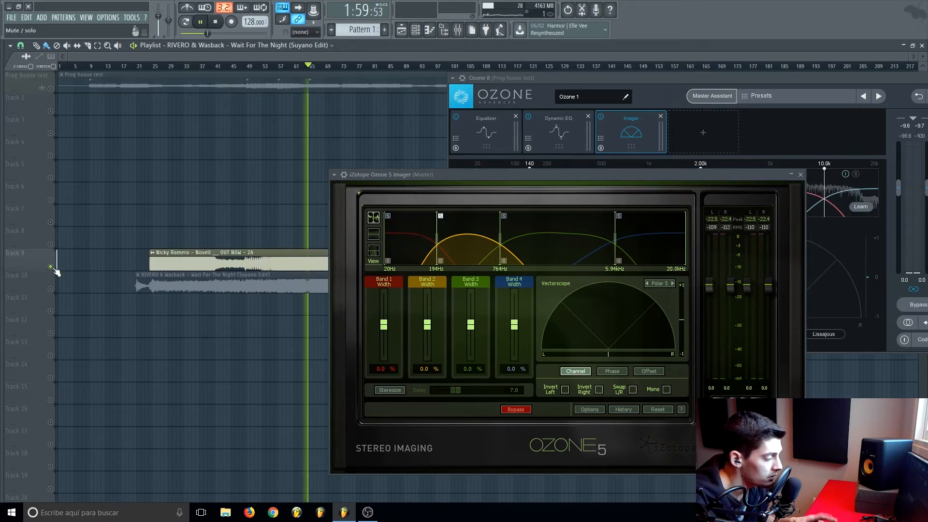
{"action": "key", "text": "space"}
{"action": "left_click", "coordinate": [374, 249]}
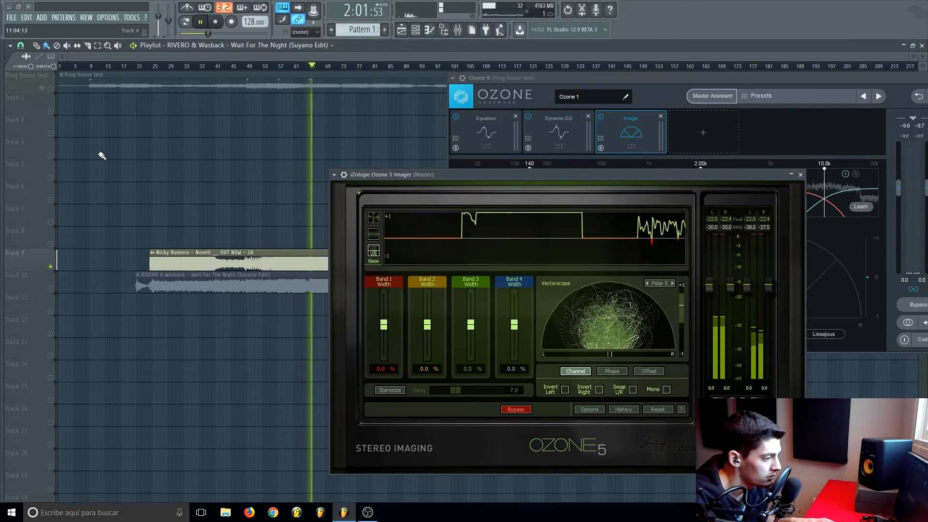
{"action": "right_click", "coordinate": [51, 89]}
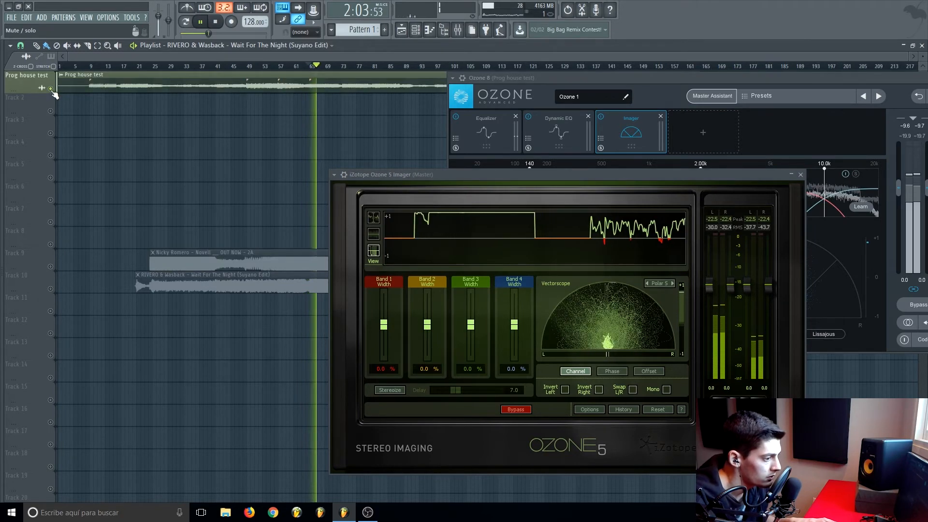
{"action": "key", "text": "space"}
Set the stereo widths in Ozone 8's Imager to 10 for Band 2, 35 for Band 3 and 15 for Band 4.
{"action": "left_click_drag", "start_coordinate": [547, 176], "coordinate": [329, 209]}
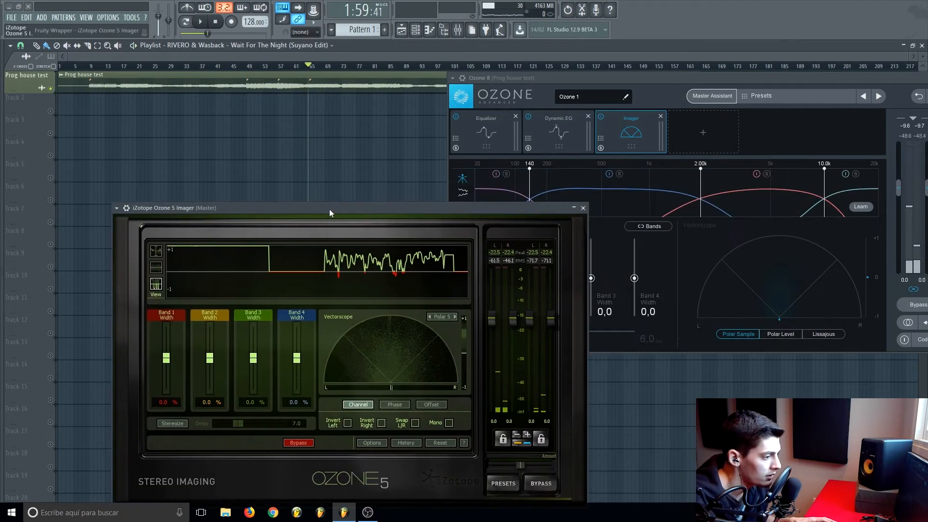
{"action": "left_click", "coordinate": [553, 75]}
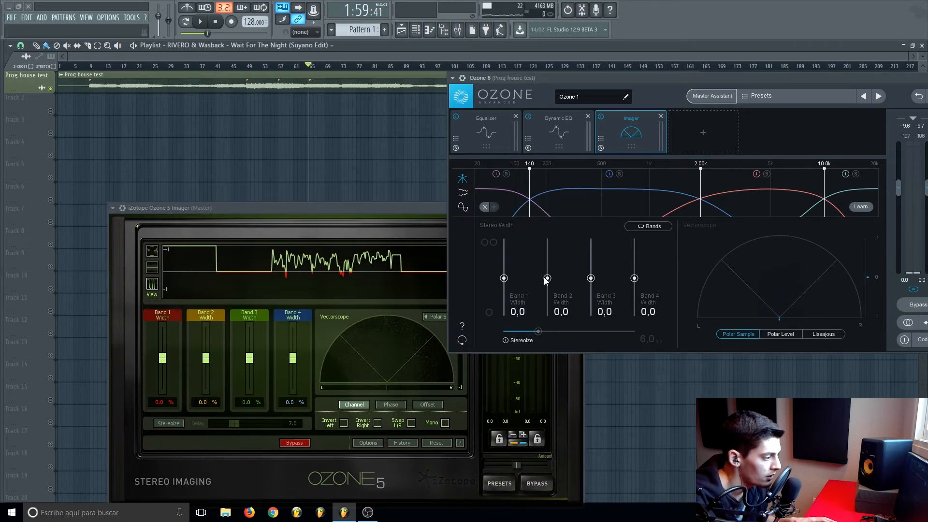
{"action": "left_click_drag", "start_coordinate": [546, 279], "coordinate": [591, 274]}
{"action": "left_click", "coordinate": [146, 246]}
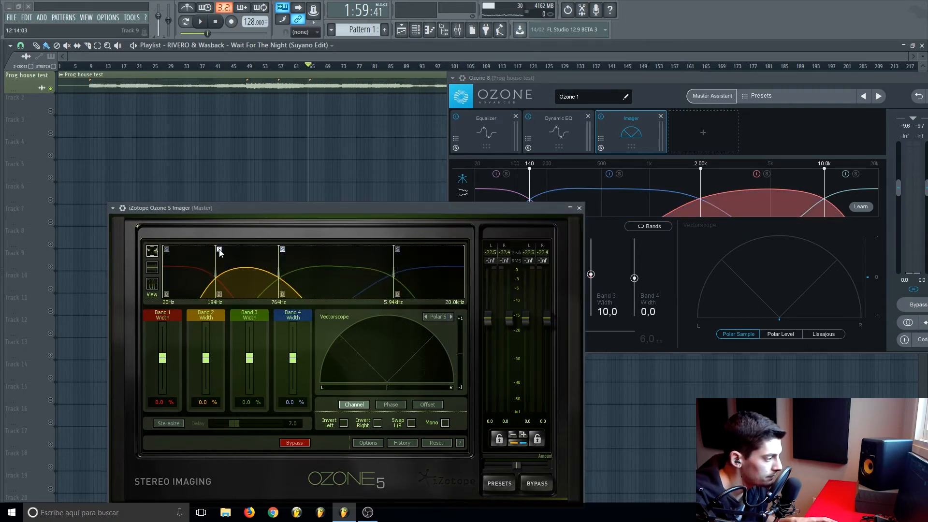
{"action": "scroll", "coordinate": [598, 276], "scroll_direction": "up", "scroll_amount": 5}
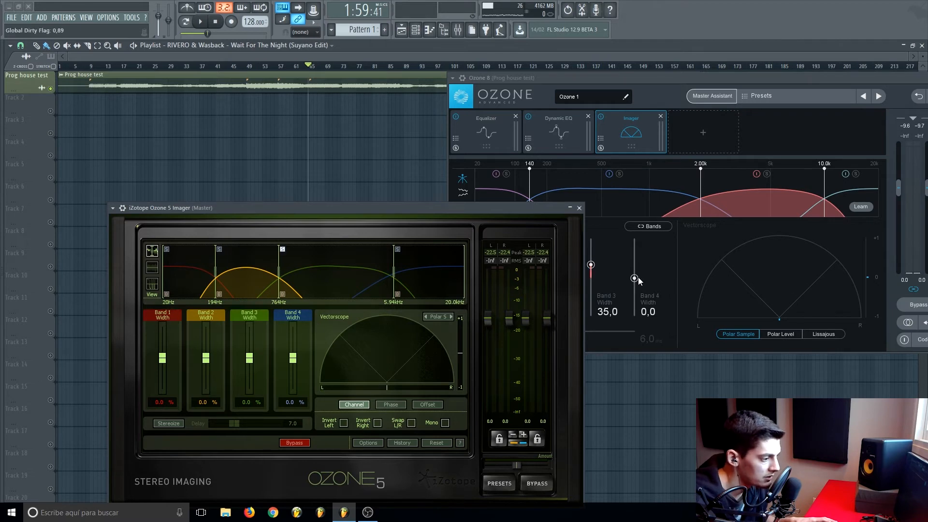
{"action": "scroll", "coordinate": [638, 280], "scroll_direction": "up", "scroll_amount": 3}
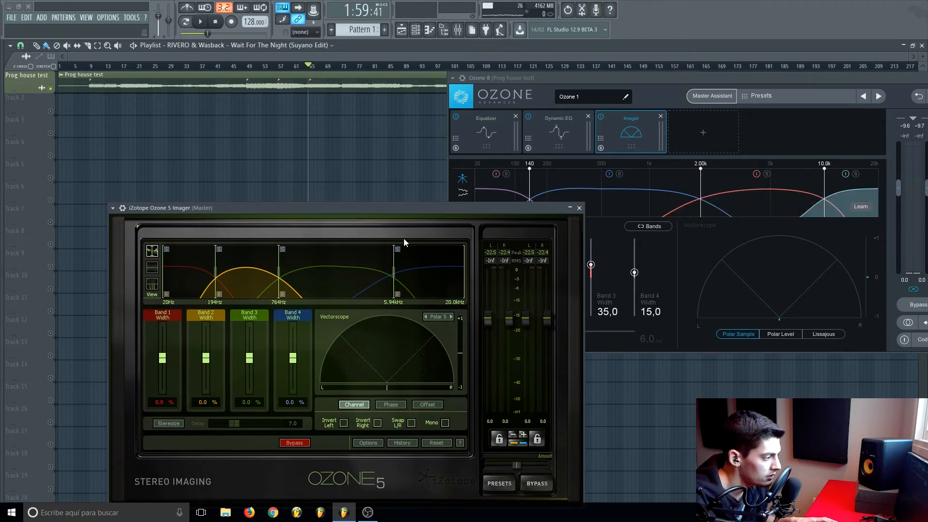
Put away the Ozone 5 Imager and open FabFilter Pro-L from the Prog house test mixer track, moving the mixer down to make room.
{"action": "left_click", "coordinate": [579, 208]}
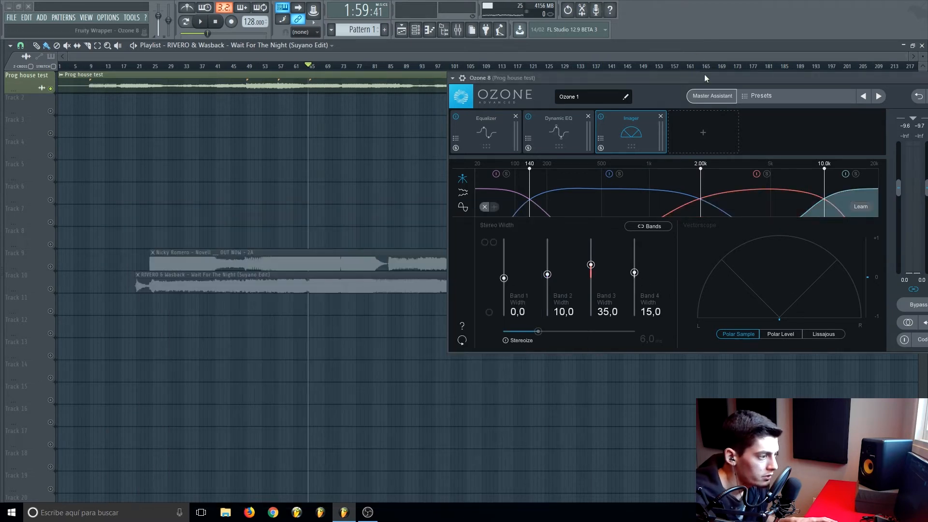
{"action": "left_click_drag", "start_coordinate": [703, 76], "coordinate": [380, 71]}
{"action": "left_click", "coordinate": [457, 30]}
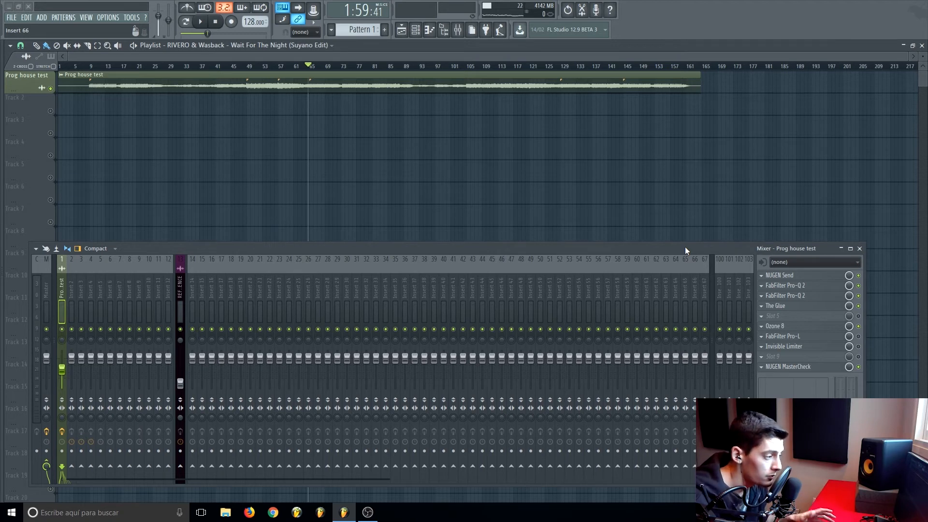
{"action": "left_click", "coordinate": [802, 340]}
{"action": "left_click_drag", "start_coordinate": [469, 253], "coordinate": [449, 318]}
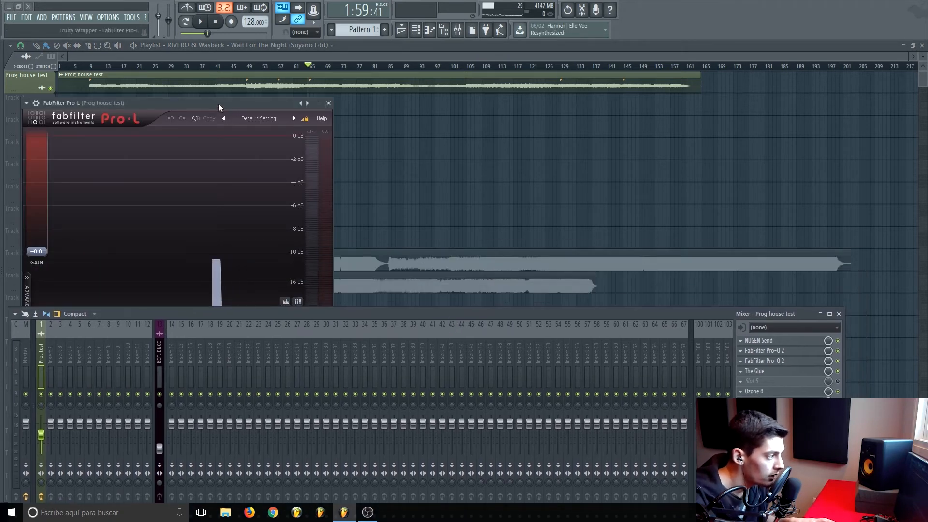
Move the Pro-L window aside, add Fruity Balance to slot 6 of the Master track, and lower its volume.
{"action": "left_click_drag", "start_coordinate": [219, 103], "coordinate": [535, 78]}
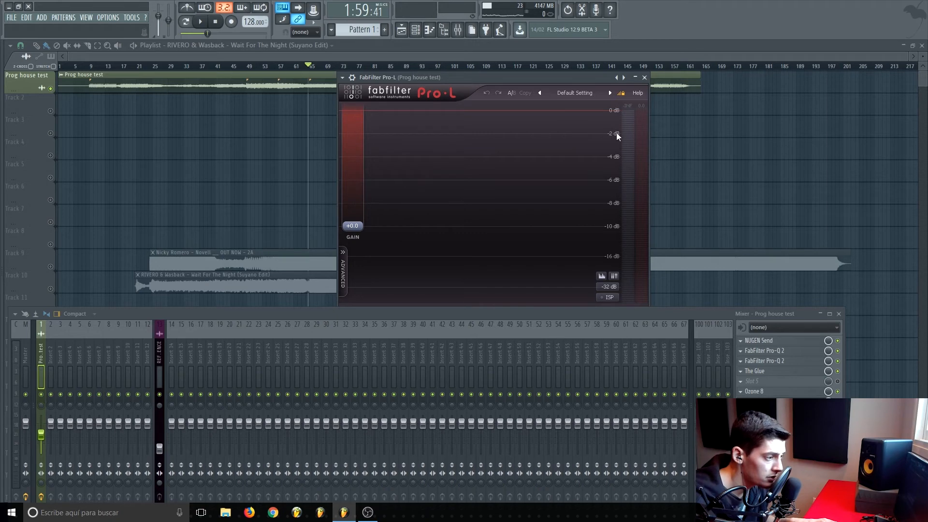
{"action": "left_click_drag", "start_coordinate": [434, 81], "coordinate": [459, 81]}
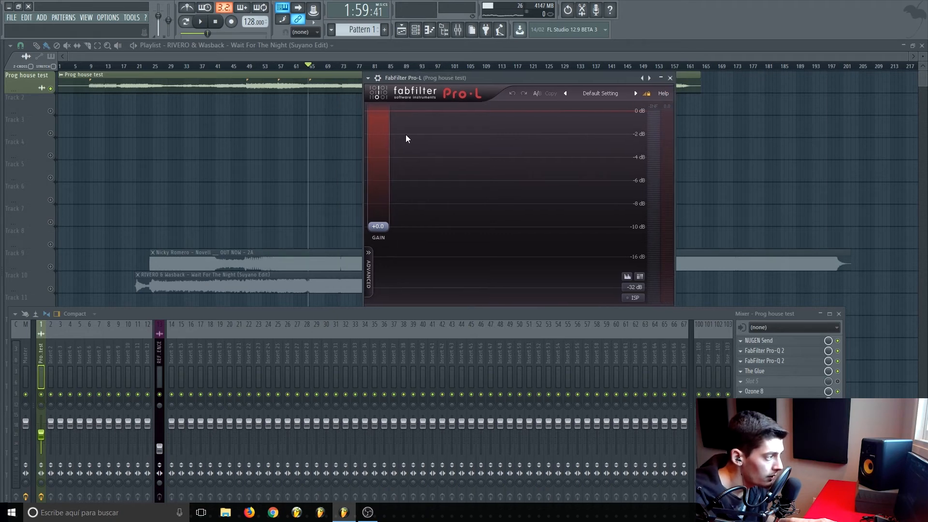
{"action": "left_click", "coordinate": [27, 357]}
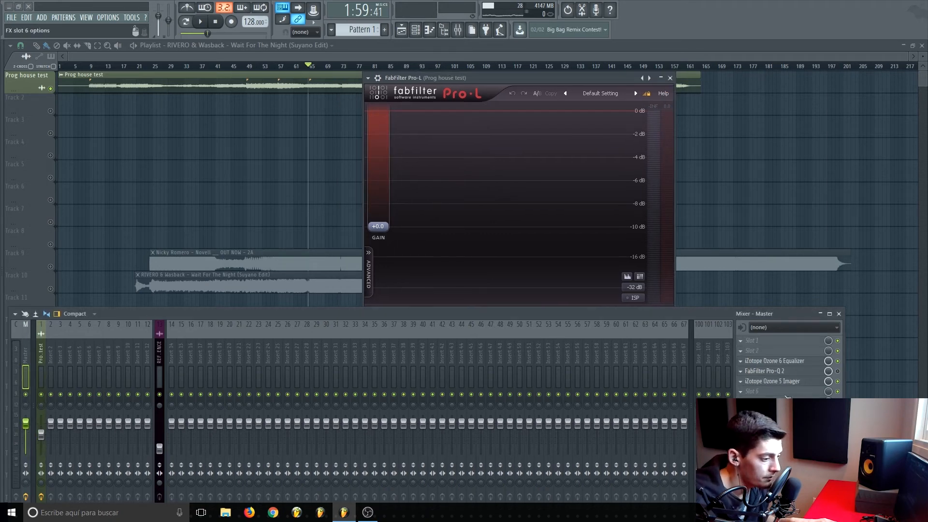
{"action": "left_click", "coordinate": [762, 392]}
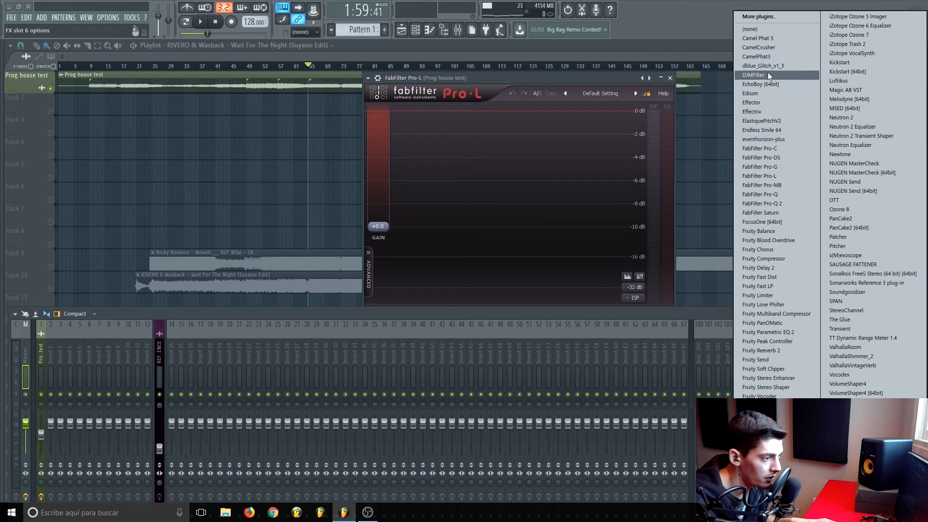
{"action": "left_click", "coordinate": [762, 232]}
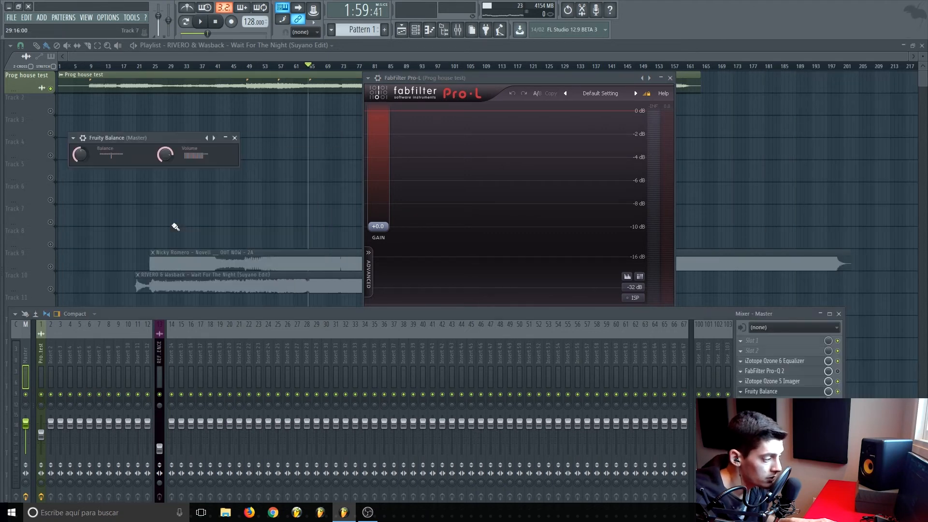
Raise the Pro-L gain to 11.80 dB while the Prog house test plays, restarting its peak readings.
{"action": "left_click", "coordinate": [481, 76]}
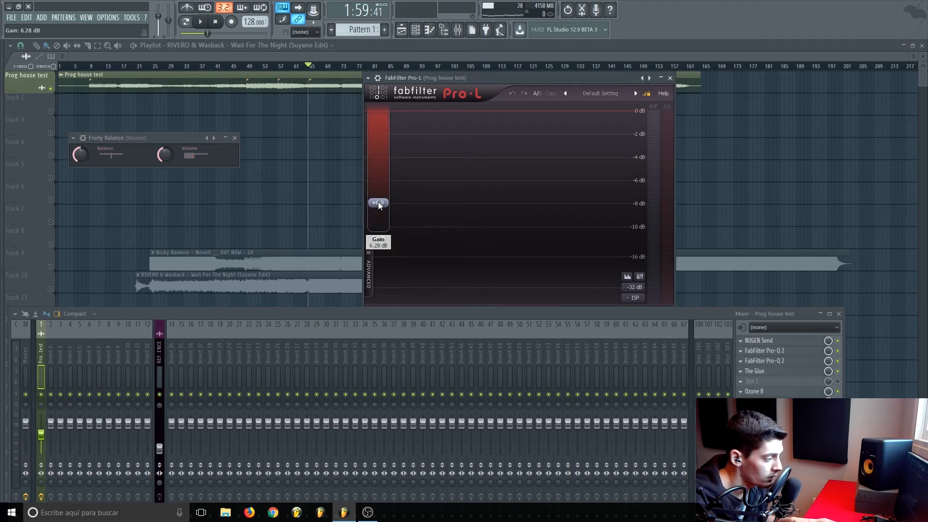
{"action": "key", "text": "space"}
{"action": "left_click_drag", "start_coordinate": [380, 206], "coordinate": [379, 184]}
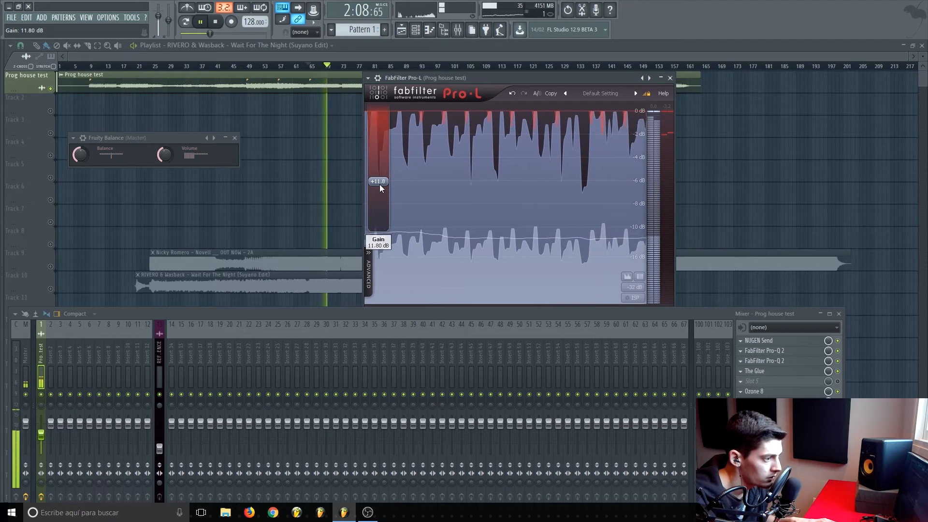
{"action": "left_click", "coordinate": [668, 109]}
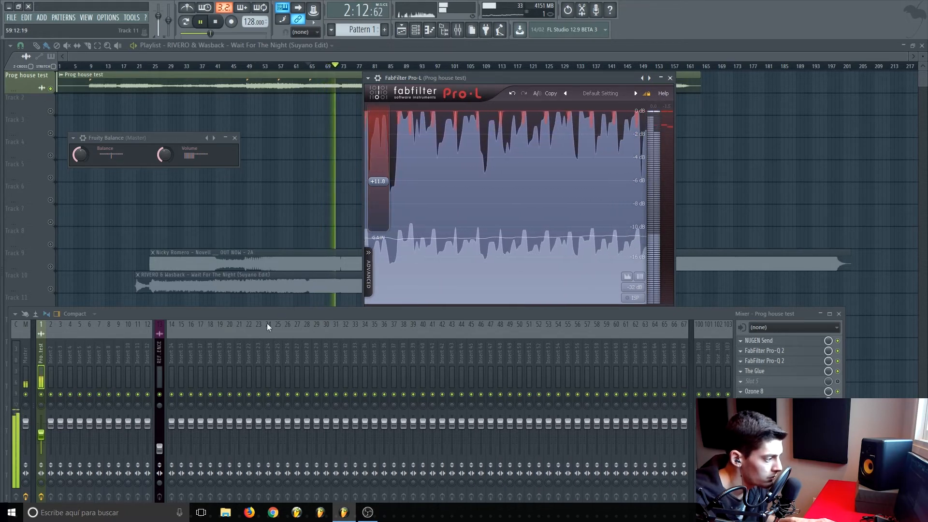
{"action": "key", "text": "space"}
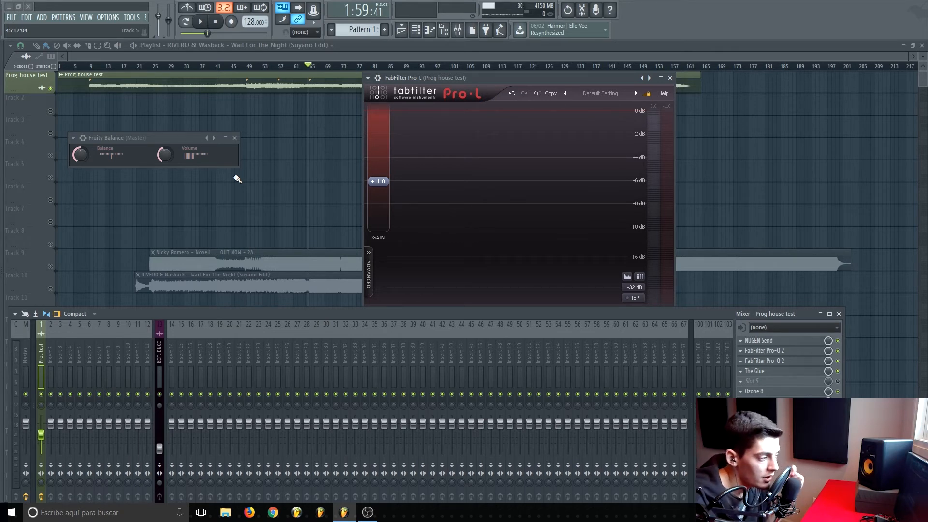
Clear the plugin windows, then open Invisible Limiter from the Prog house test track and TT Dynamic Range Meter from the Master track.
{"action": "key", "text": "alt+F12"}
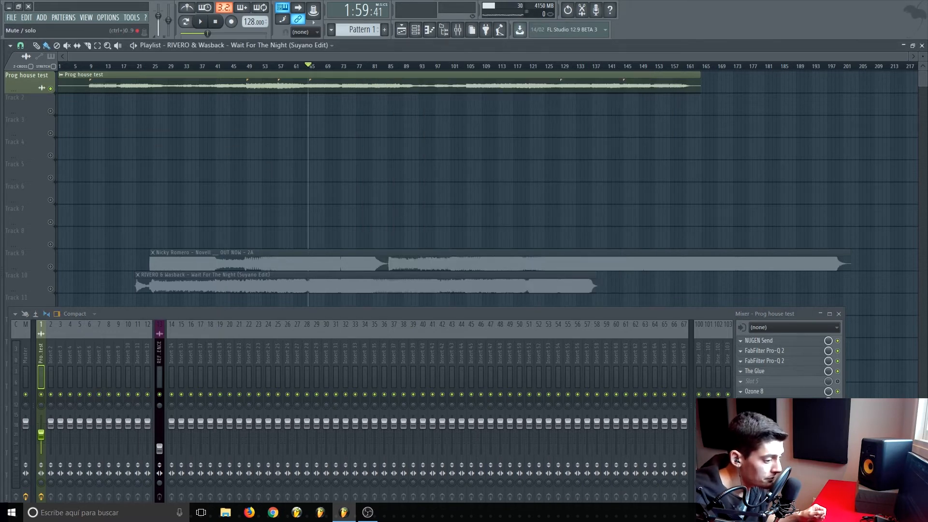
{"action": "left_click", "coordinate": [771, 411]}
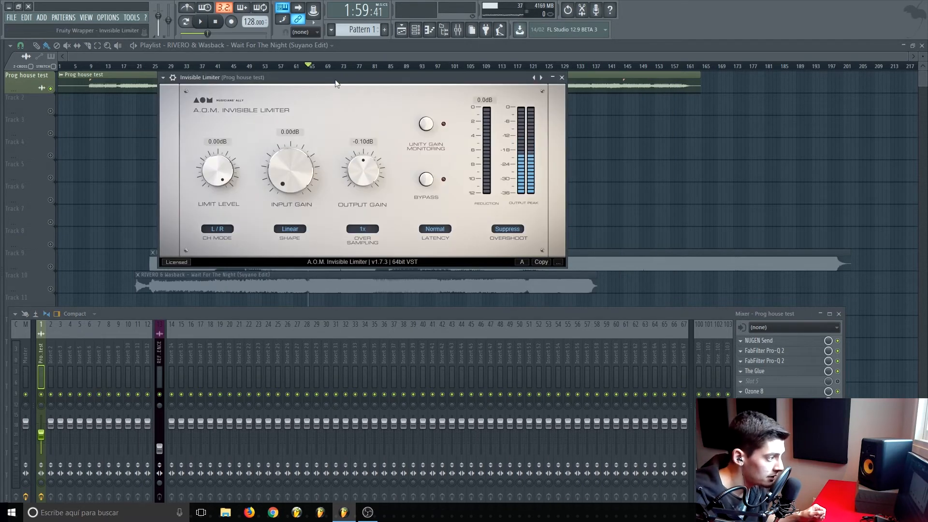
{"action": "left_click_drag", "start_coordinate": [336, 81], "coordinate": [384, 91]}
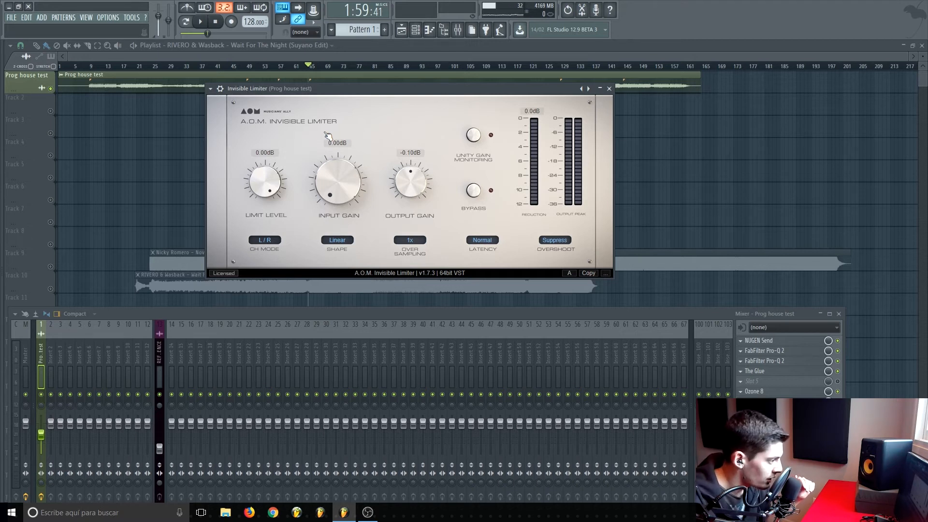
{"action": "left_click", "coordinate": [24, 355]}
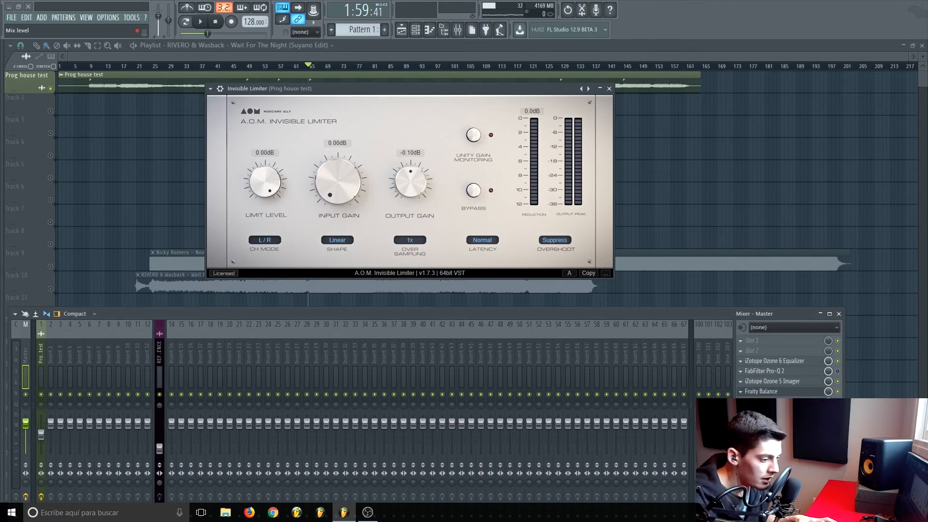
{"action": "left_click", "coordinate": [774, 422]}
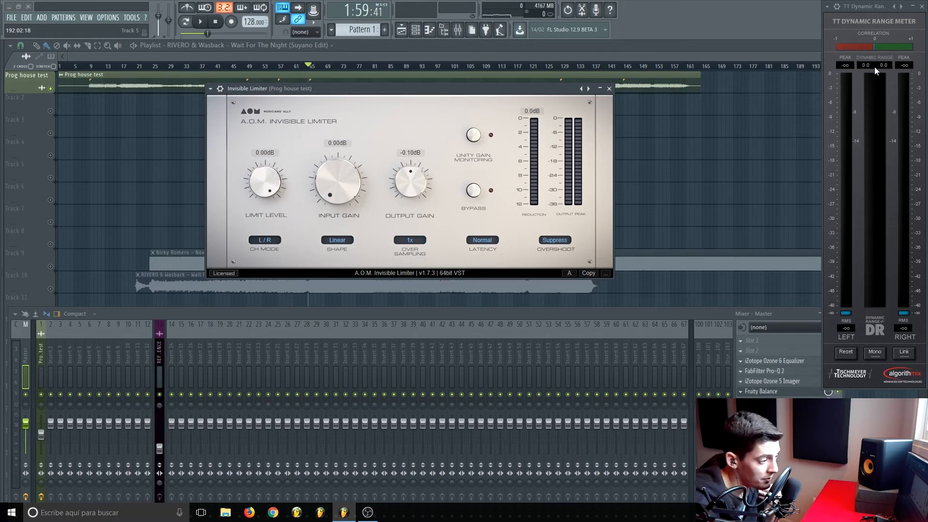
Turn on unity gain monitoring in the Prog house test track's Invisible Limiter and reposition its window.
{"action": "left_click", "coordinate": [337, 180]}
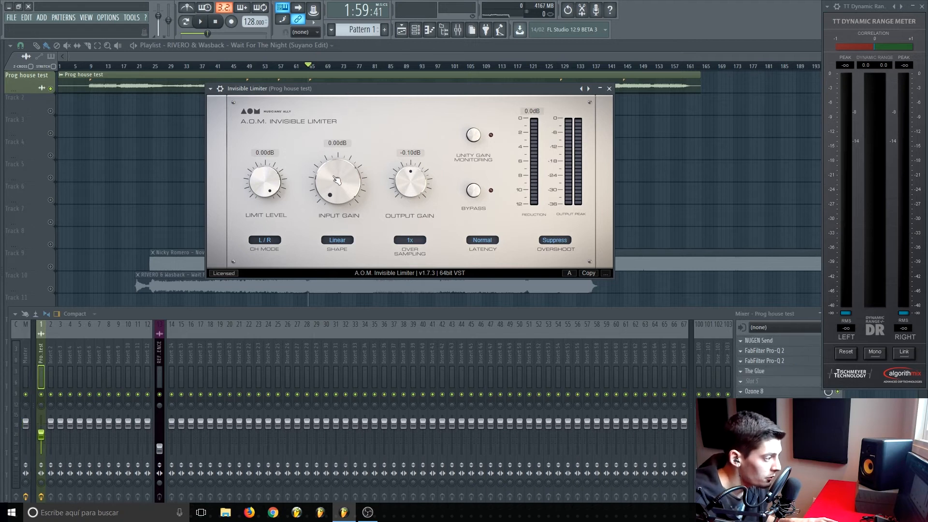
{"action": "left_click_drag", "start_coordinate": [347, 91], "coordinate": [332, 137]}
{"action": "left_click", "coordinate": [461, 184]}
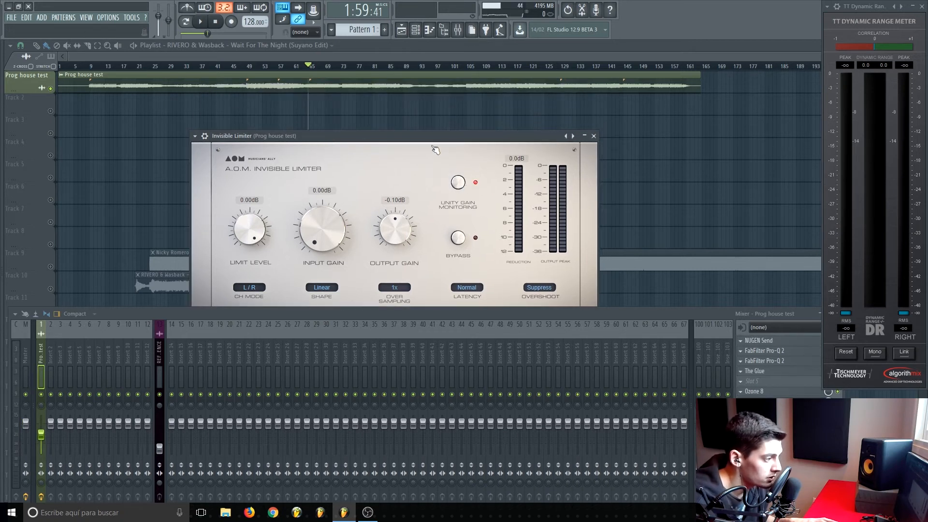
{"action": "left_click_drag", "start_coordinate": [428, 137], "coordinate": [449, 109]}
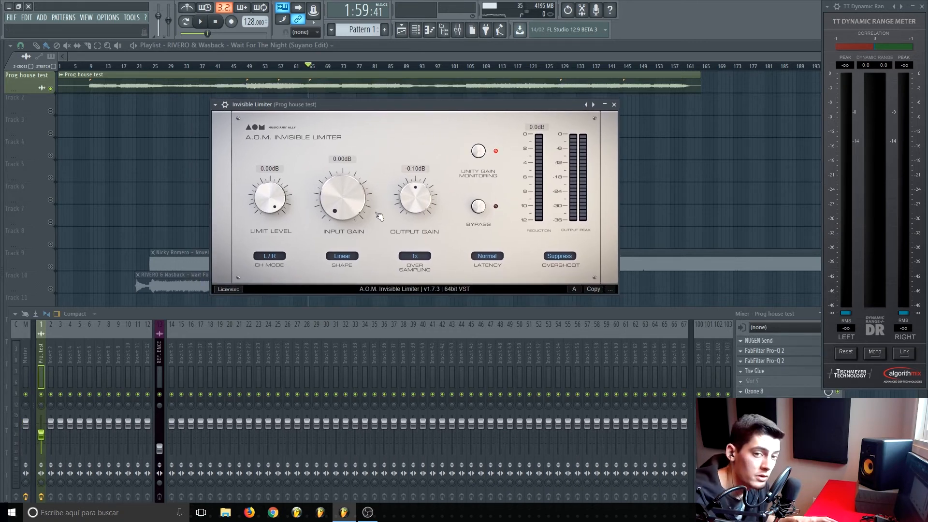
{"action": "left_click_drag", "start_coordinate": [377, 143], "coordinate": [345, 145]}
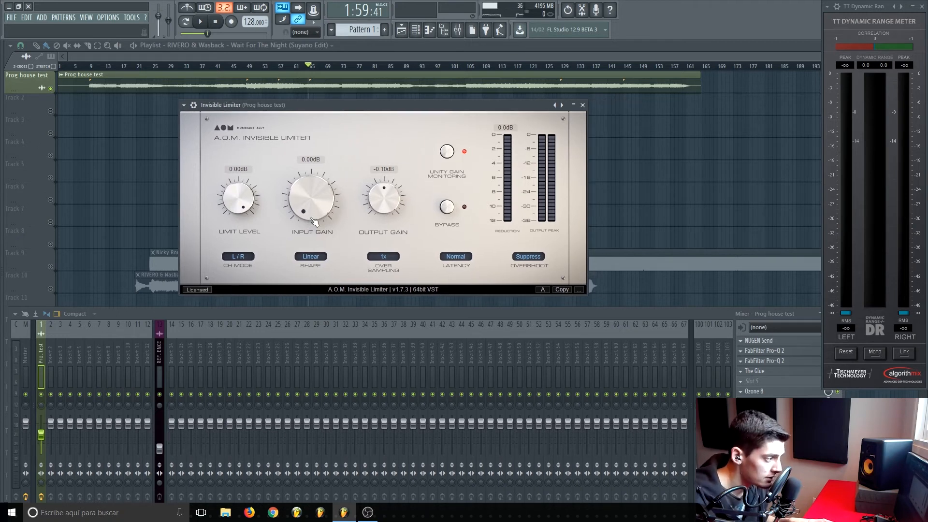
Try an input gain of 9.34 dB in the Invisible Limiter and return it to 0 dB.
{"action": "left_click_drag", "start_coordinate": [313, 221], "coordinate": [318, 109]}
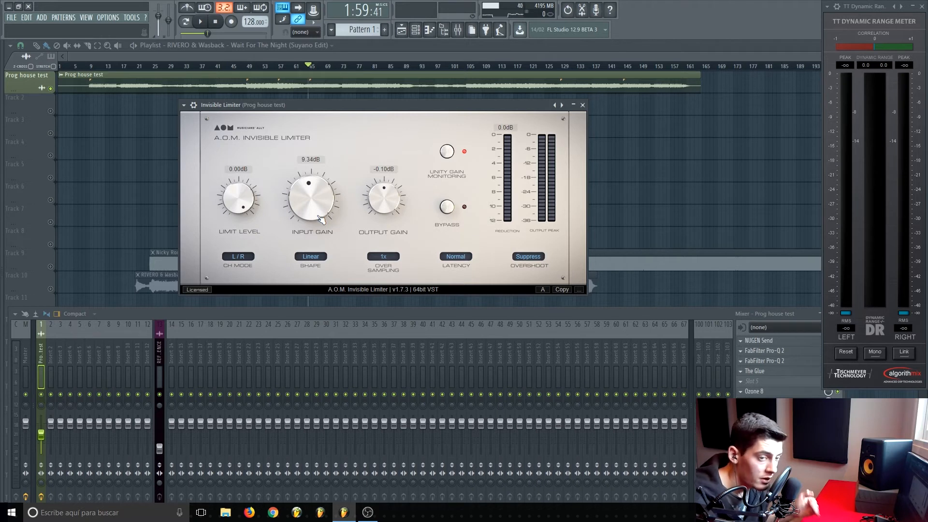
{"action": "left_click_drag", "start_coordinate": [330, 105], "coordinate": [318, 105]}
{"action": "left_click_drag", "start_coordinate": [305, 202], "coordinate": [272, 334]}
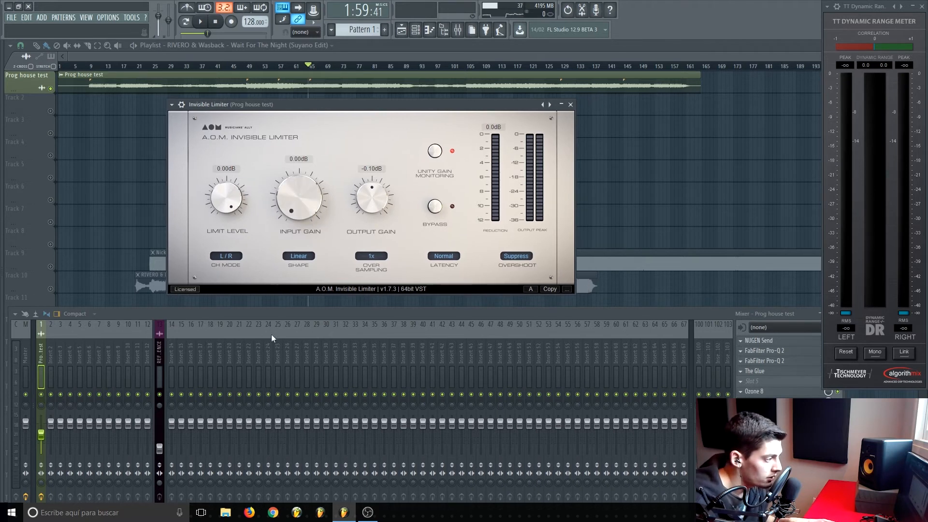
Audition the Prog house test while raising the Invisible Limiter's input gain to 10.70 dB and lowering it to 5.35 dB.
{"action": "key", "text": "space"}
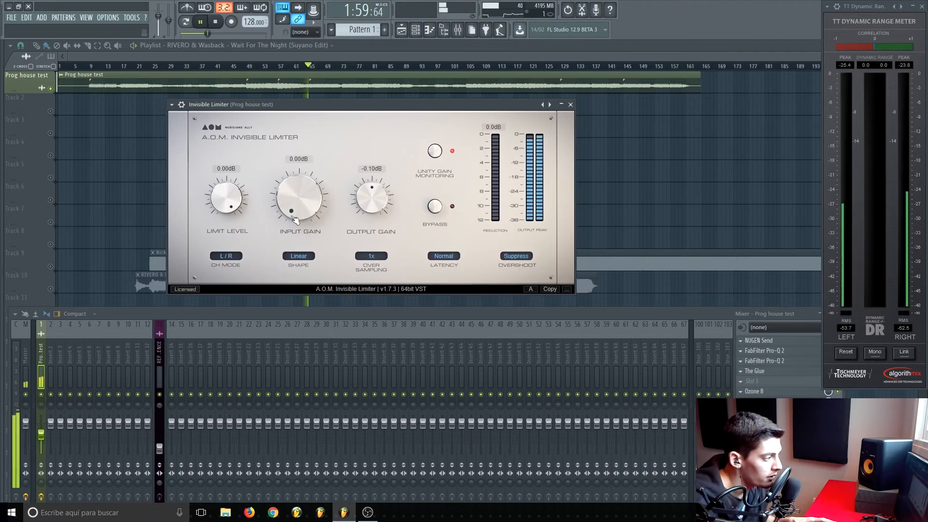
{"action": "left_click_drag", "start_coordinate": [292, 216], "coordinate": [311, 110]}
{"action": "key", "text": "space"}
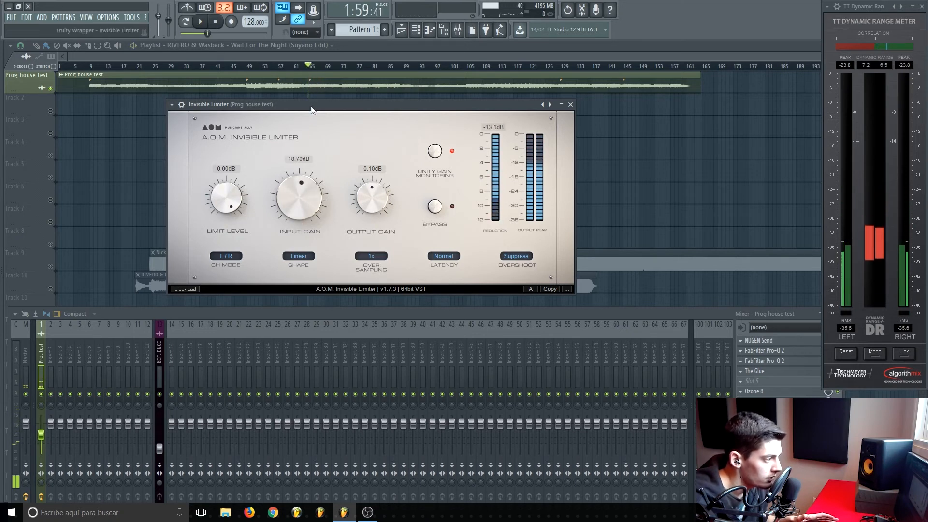
{"action": "key", "text": "space"}
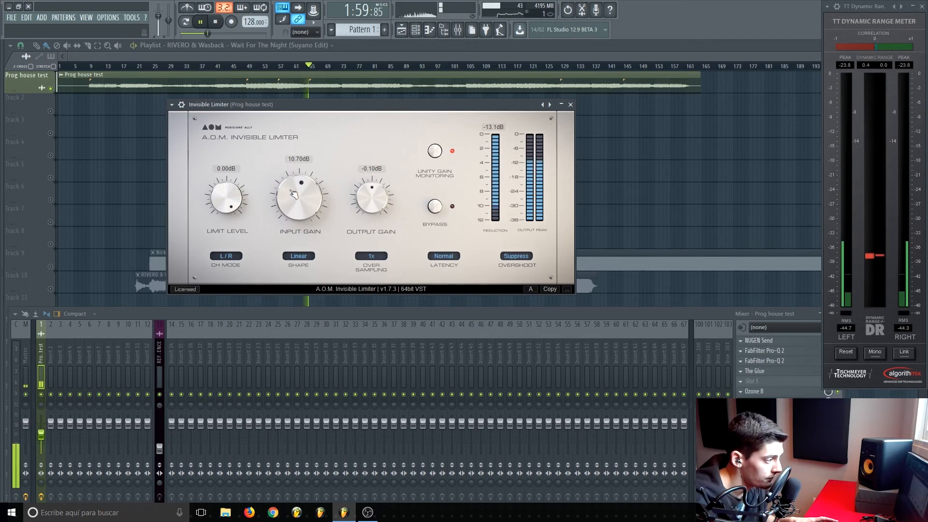
{"action": "left_click_drag", "start_coordinate": [293, 194], "coordinate": [294, 256]}
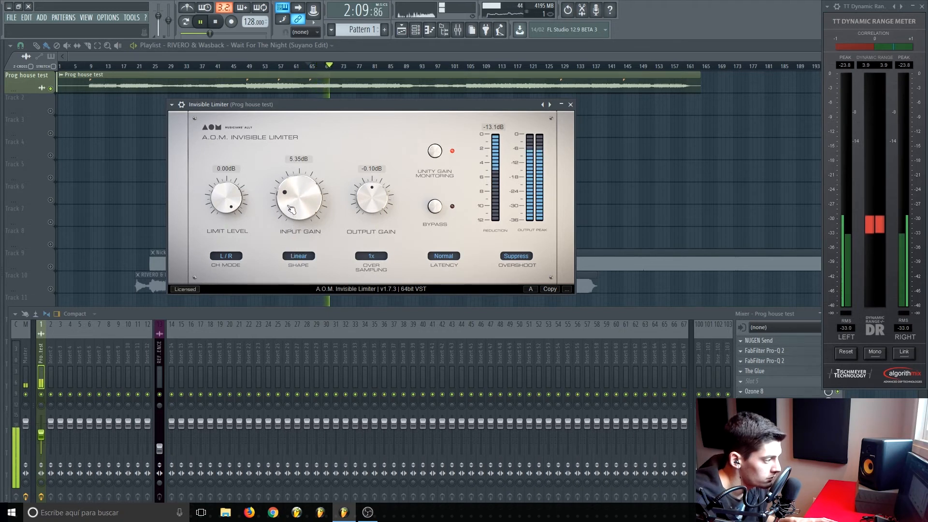
{"action": "key", "text": "space"}
Play the limited Prog house test and check its dynamic range on the TT Dynamic Range Meter.
{"action": "left_click_drag", "start_coordinate": [320, 107], "coordinate": [312, 108]}
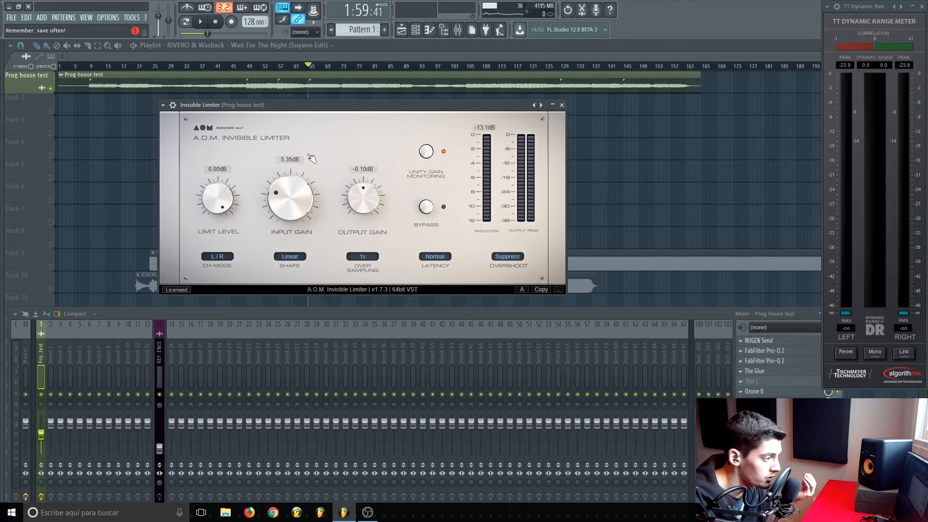
{"action": "left_click_drag", "start_coordinate": [312, 109], "coordinate": [317, 109]}
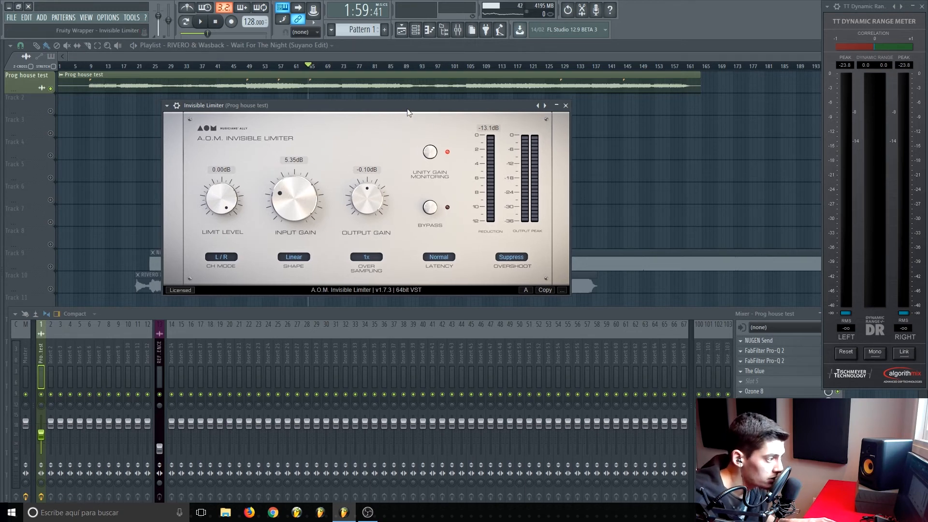
{"action": "left_click_drag", "start_coordinate": [409, 112], "coordinate": [405, 112]}
{"action": "key", "text": "space"}
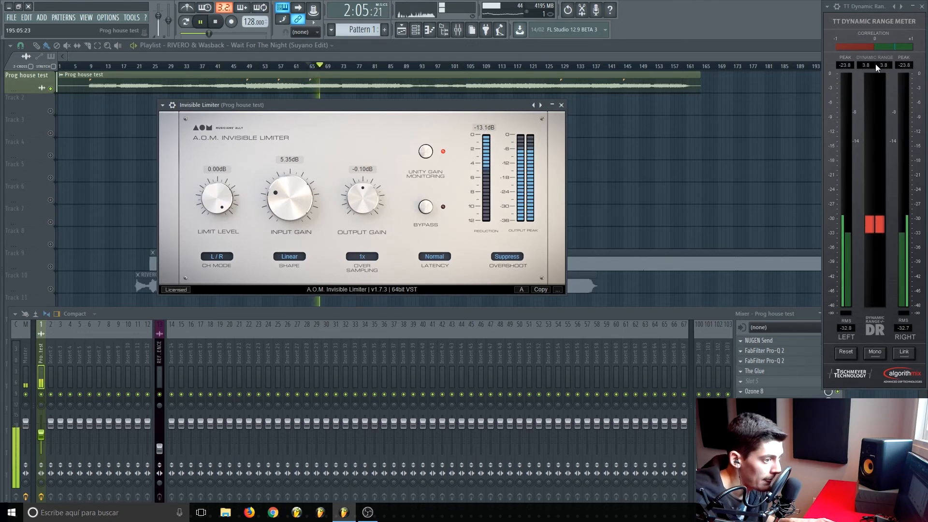
{"action": "key", "text": "space"}
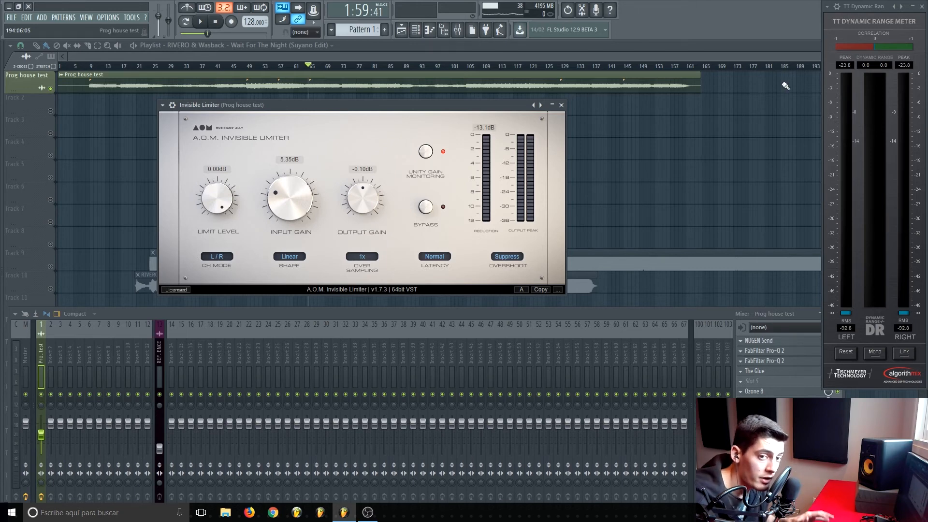
Set the Invisible Limiter's input gain to 5 dB and play the track to check the dynamic range.
{"action": "double_click", "coordinate": [290, 160]}
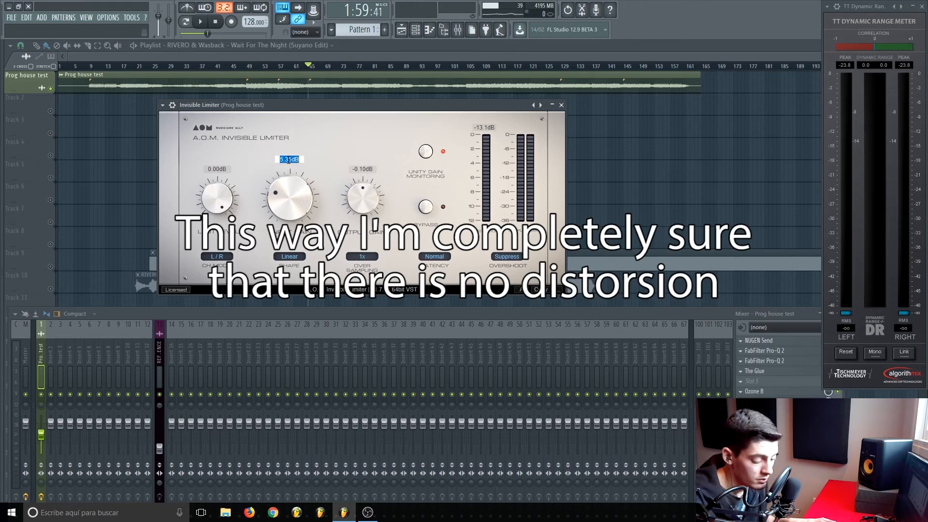
{"action": "type", "text": "5"}
{"action": "key", "text": "Return"}
{"action": "left_click_drag", "start_coordinate": [312, 107], "coordinate": [308, 106]}
{"action": "key", "text": "space"}
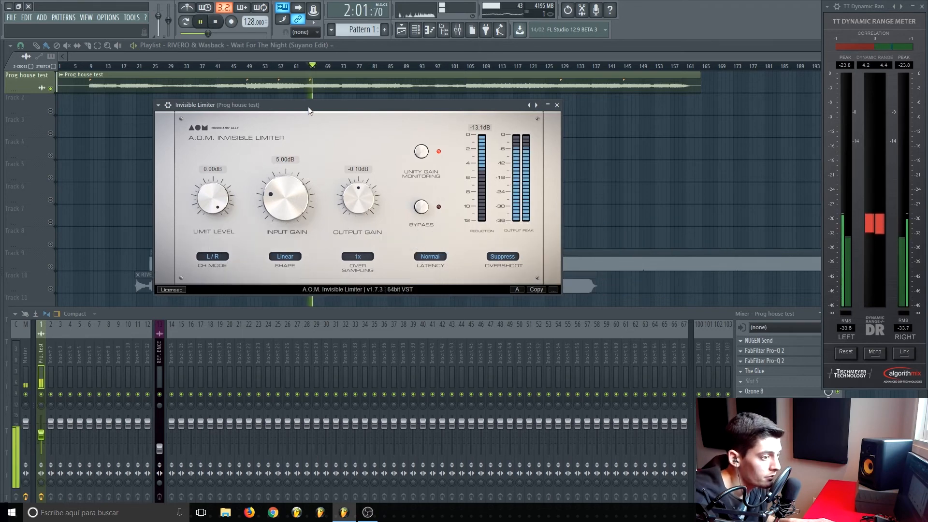
{"action": "key", "text": "space"}
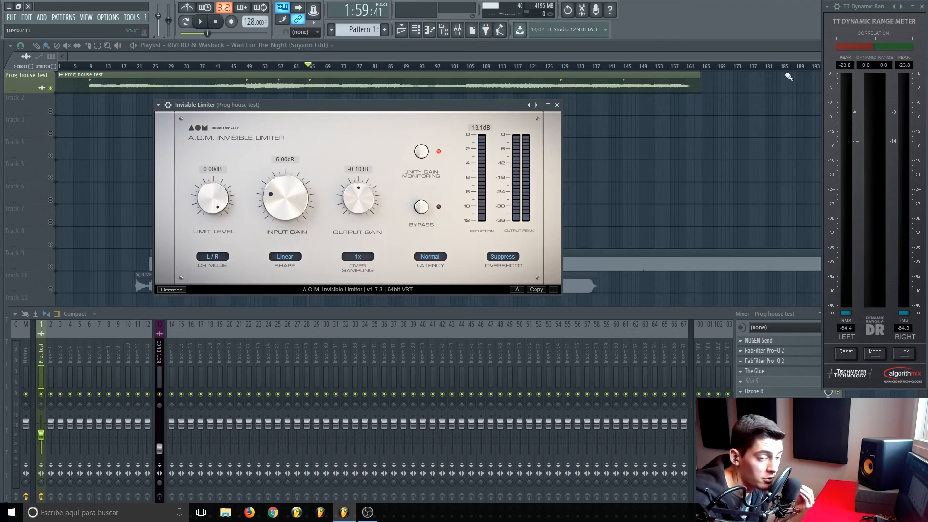
Close the Invisible Limiter and Pro-L windows, move the mixer up, and open NUGEN MasterCheck from the Prog house test track.
{"action": "left_click", "coordinate": [557, 105]}
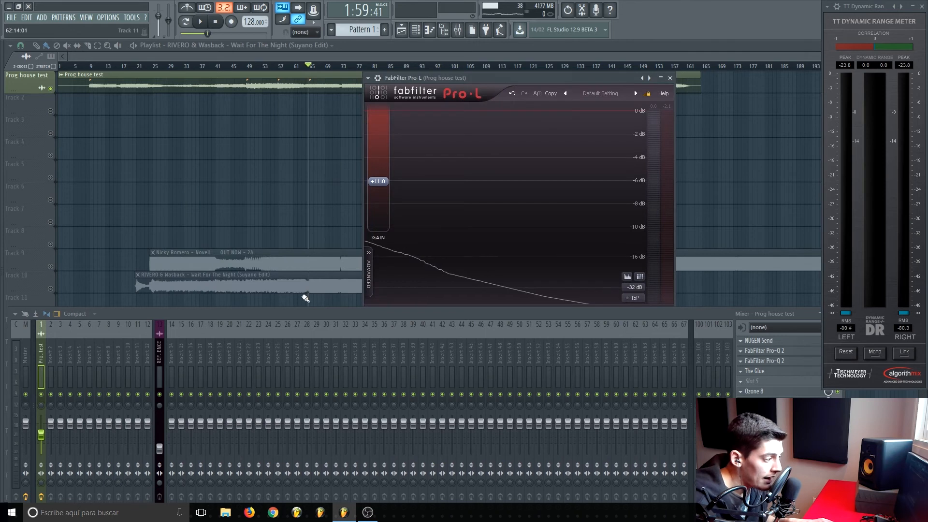
{"action": "left_click", "coordinate": [670, 78]}
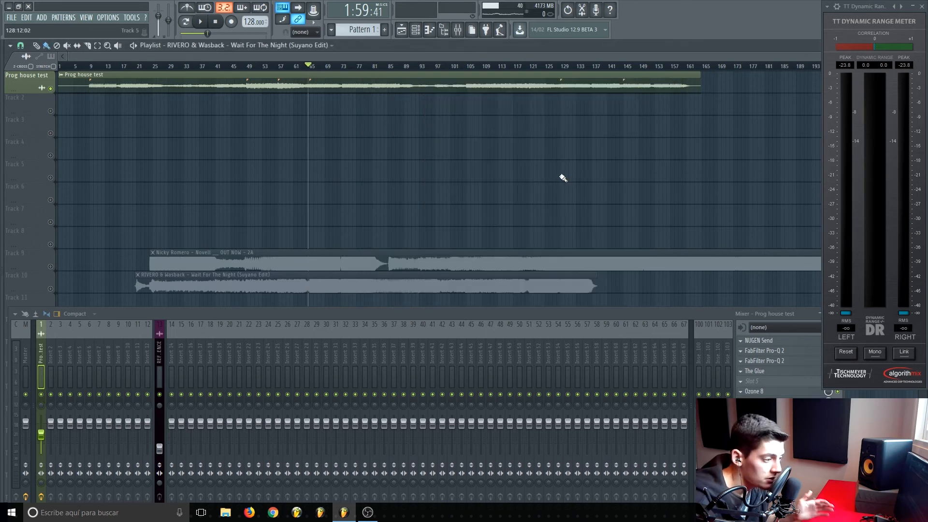
{"action": "left_click_drag", "start_coordinate": [543, 314], "coordinate": [564, 243]}
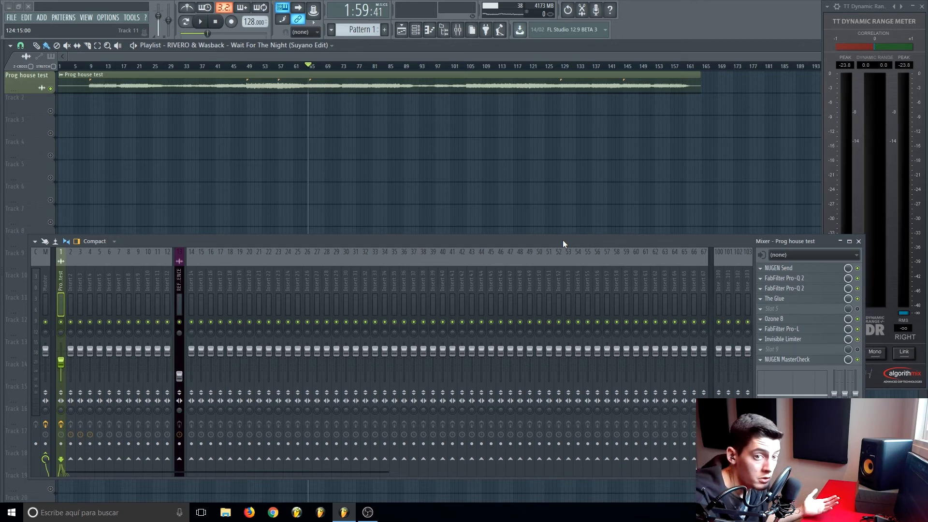
{"action": "left_click_drag", "start_coordinate": [562, 240], "coordinate": [562, 273]}
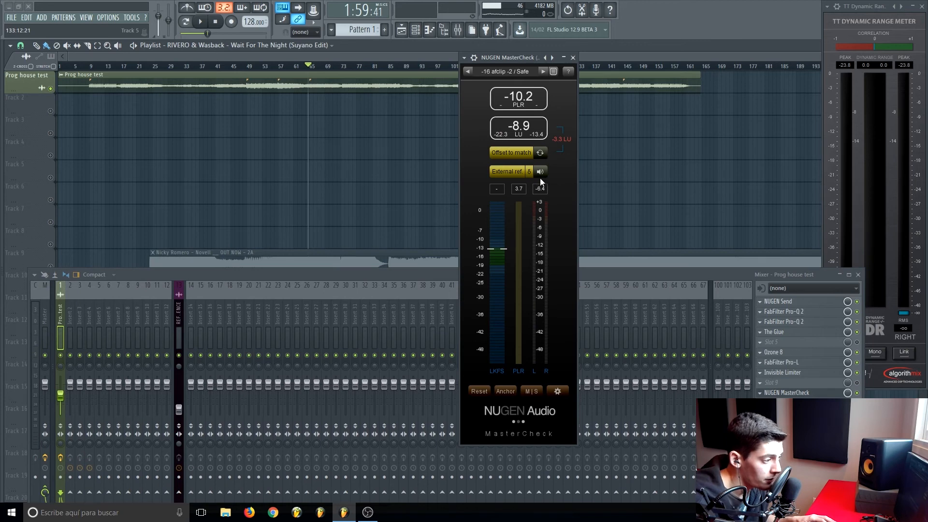
Refresh MasterCheck's offset to match the loudness and play the Prog house test while switching external reference listening on and off.
{"action": "left_click", "coordinate": [542, 152]}
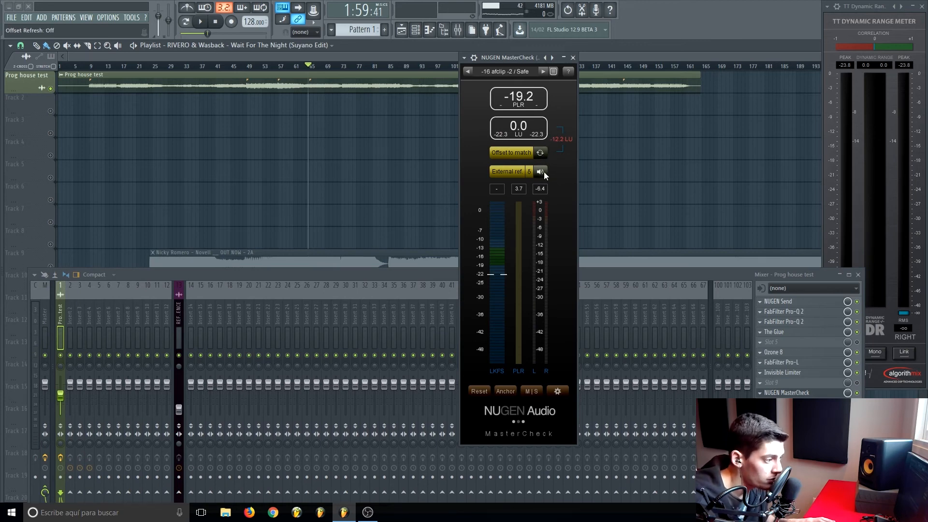
{"action": "key", "text": "space"}
{"action": "left_click", "coordinate": [540, 171]}
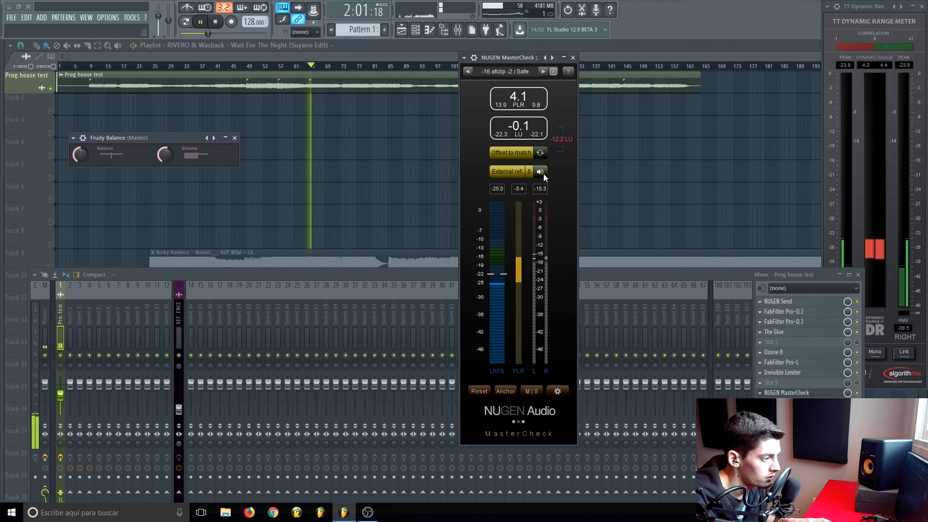
{"action": "key", "text": "space"}
{"action": "key", "text": "space"}
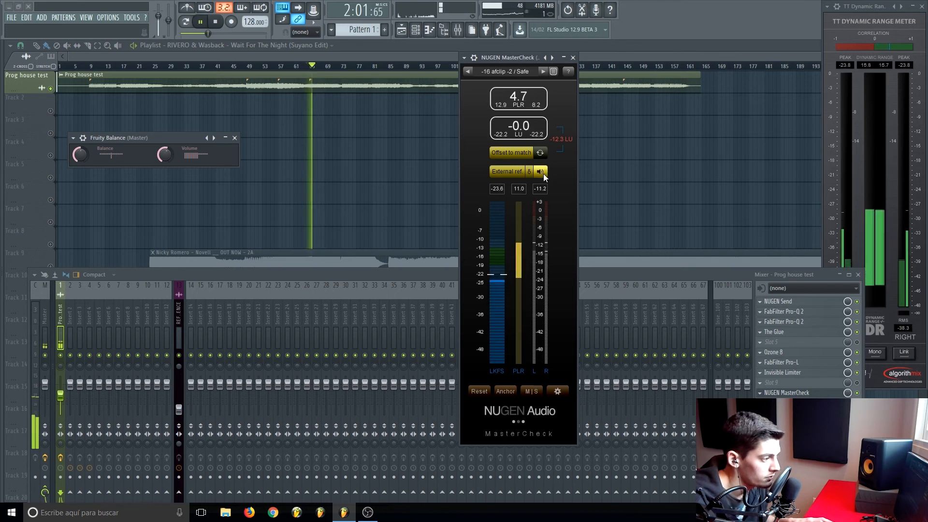
{"action": "left_click", "coordinate": [540, 171]}
{"action": "key", "text": "space"}
{"action": "left_click", "coordinate": [541, 172]}
{"action": "key", "text": "space"}
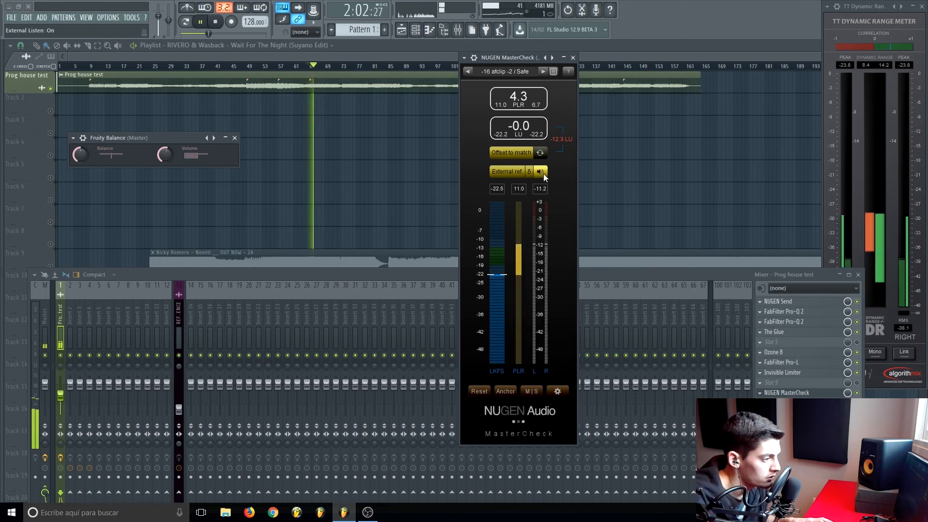
{"action": "left_click", "coordinate": [541, 172]}
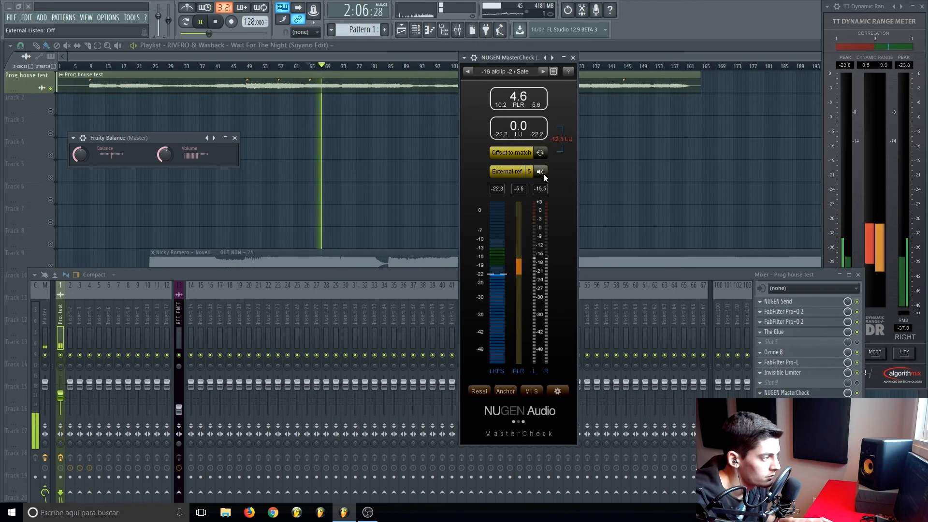
{"action": "key", "text": "space"}
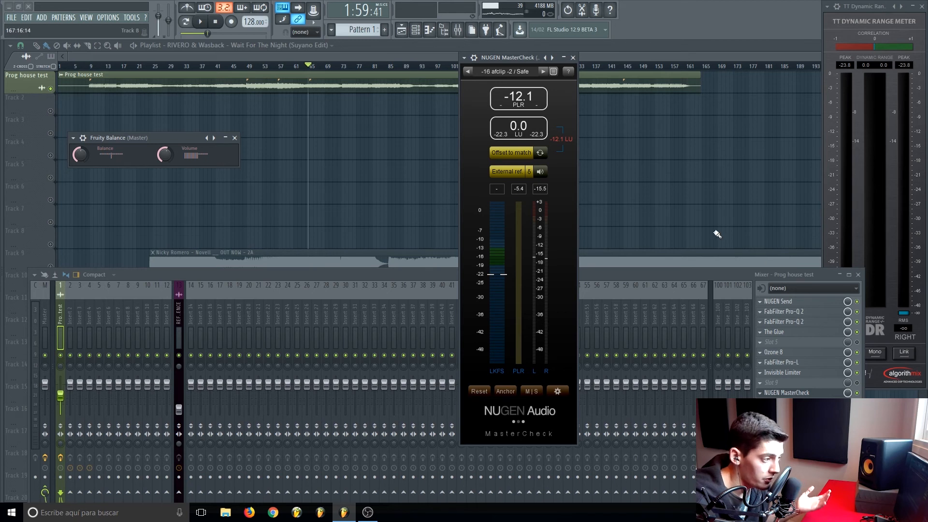
Close MasterCheck and Fruity Balance, select the Prog house test mixer track, and briefly inspect its second Pro-Q 2.
{"action": "left_click", "coordinate": [574, 58]}
{"action": "left_click", "coordinate": [234, 137]}
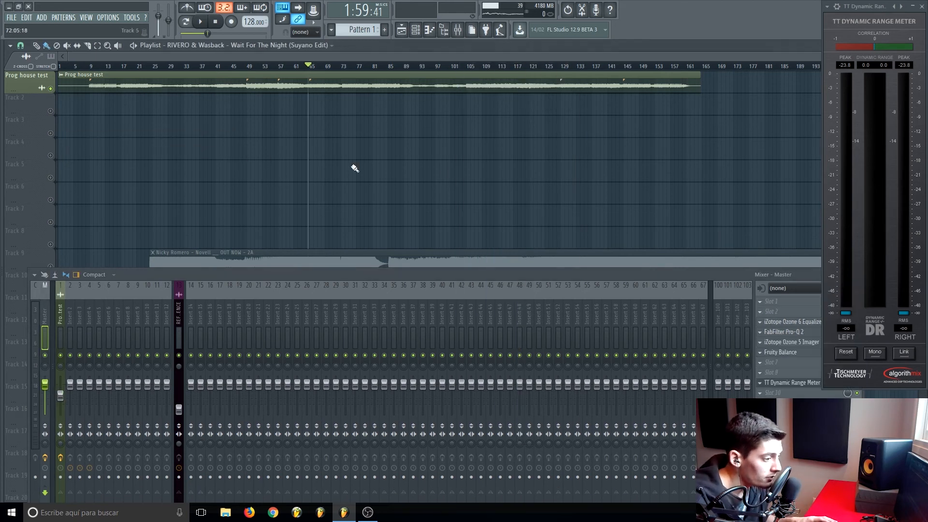
{"action": "left_click", "coordinate": [62, 316]}
{"action": "left_click_drag", "start_coordinate": [173, 276], "coordinate": [172, 267]}
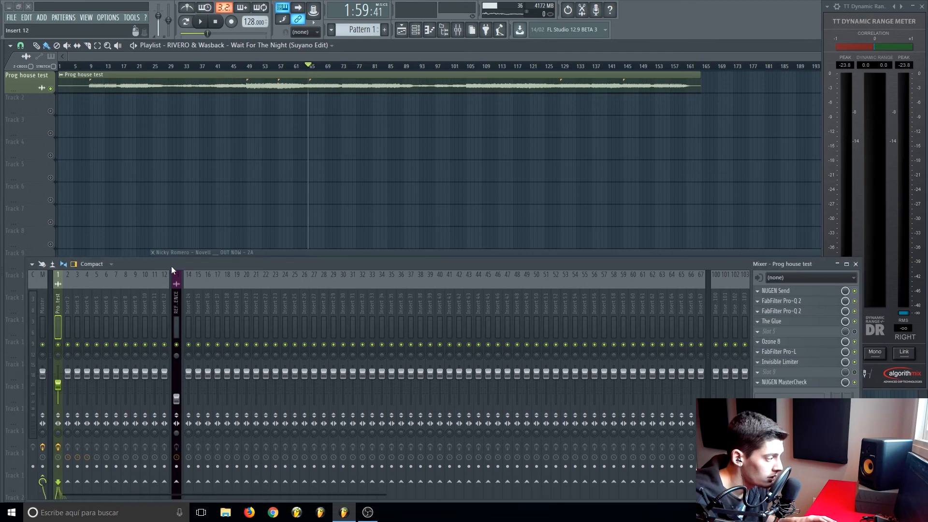
{"action": "left_click", "coordinate": [791, 309]}
{"action": "left_click", "coordinate": [649, 94]}
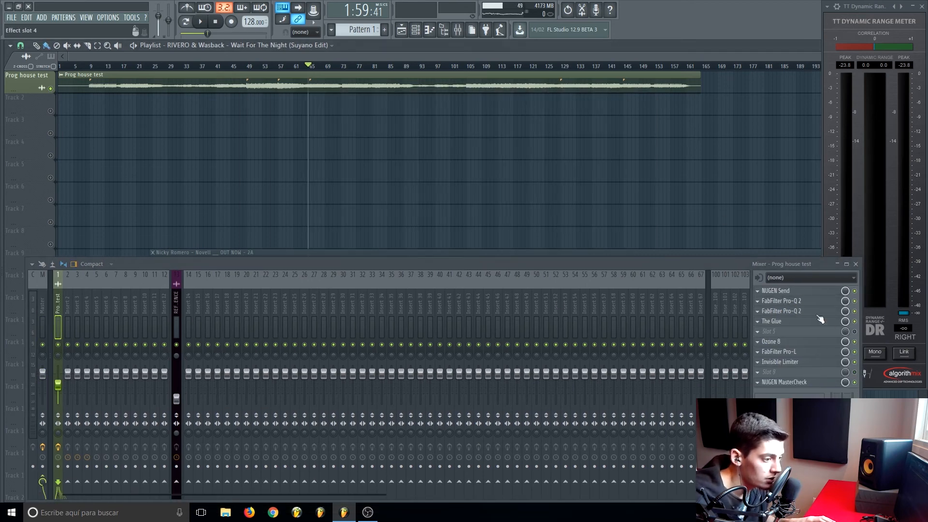
Add a 96 dB/oct high cut at about 20 kHz in the first Pro-Q 2 of the Prog house test track.
{"action": "left_click", "coordinate": [783, 300]}
{"action": "left_click", "coordinate": [627, 196]}
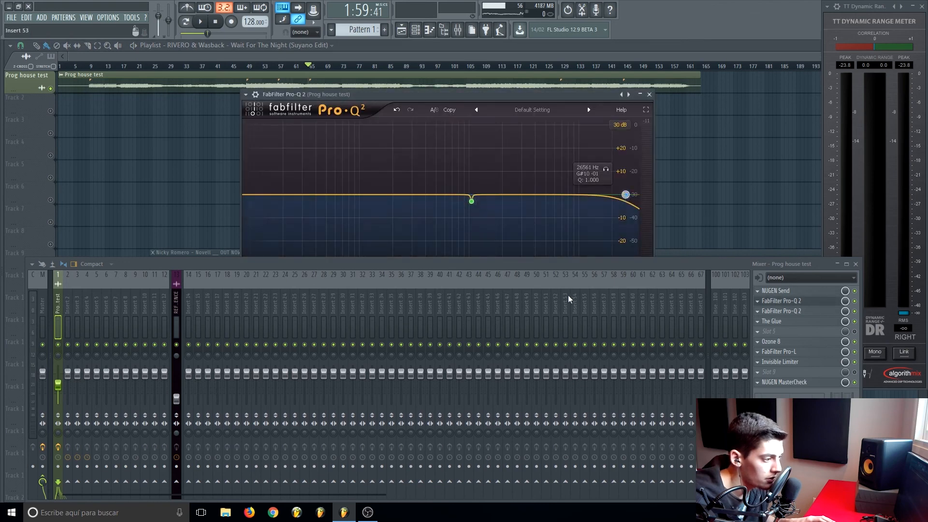
{"action": "left_click", "coordinate": [436, 314]}
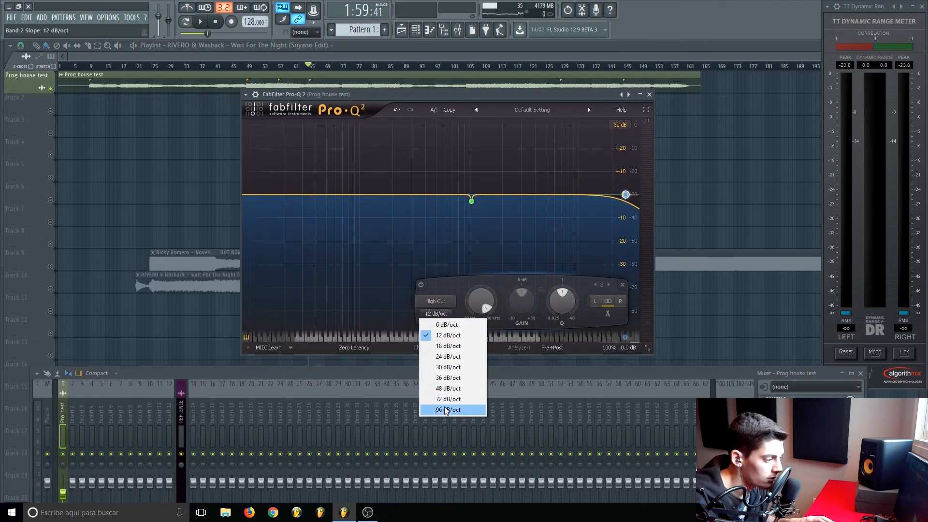
{"action": "left_click", "coordinate": [448, 410]}
{"action": "double_click", "coordinate": [483, 298]}
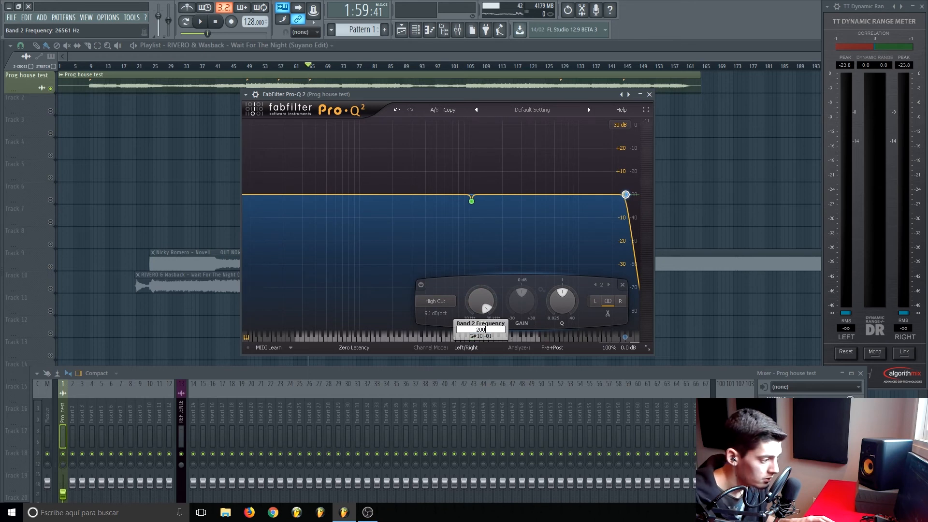
{"action": "key", "text": "Return"}
Add a 30 dB/oct low cut at about 30.9 Hz in the same Pro-Q 2 and close its window.
{"action": "double_click", "coordinate": [257, 194]}
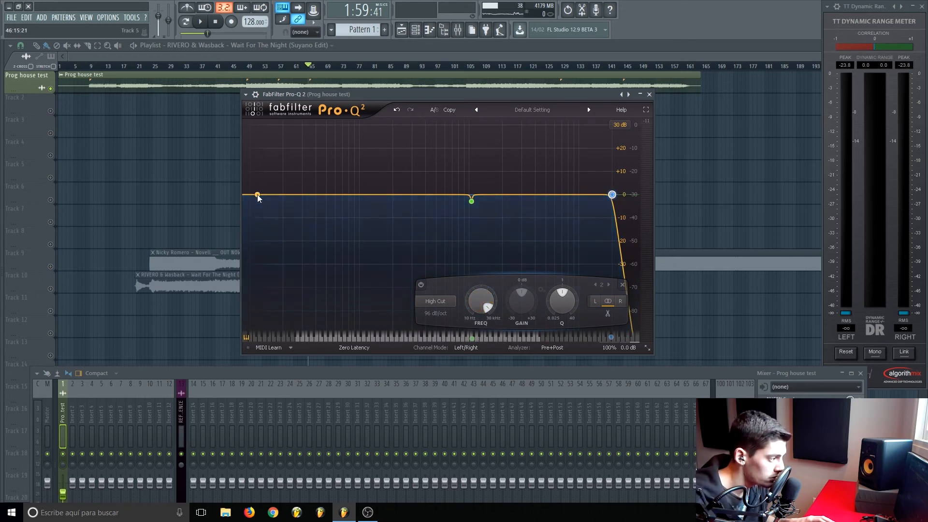
{"action": "left_click", "coordinate": [274, 313]}
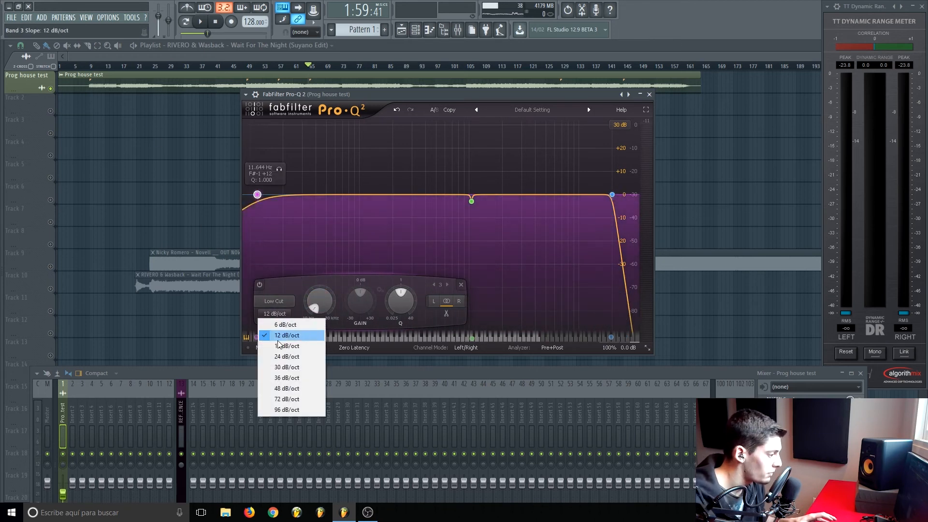
{"action": "left_click", "coordinate": [289, 367]}
{"action": "left_click_drag", "start_coordinate": [316, 309], "coordinate": [291, 316]}
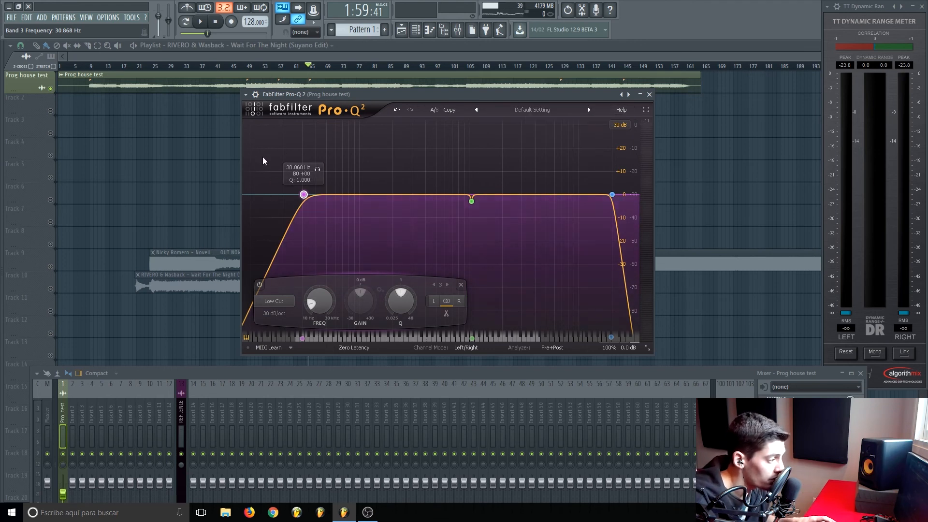
{"action": "left_click", "coordinate": [649, 95]}
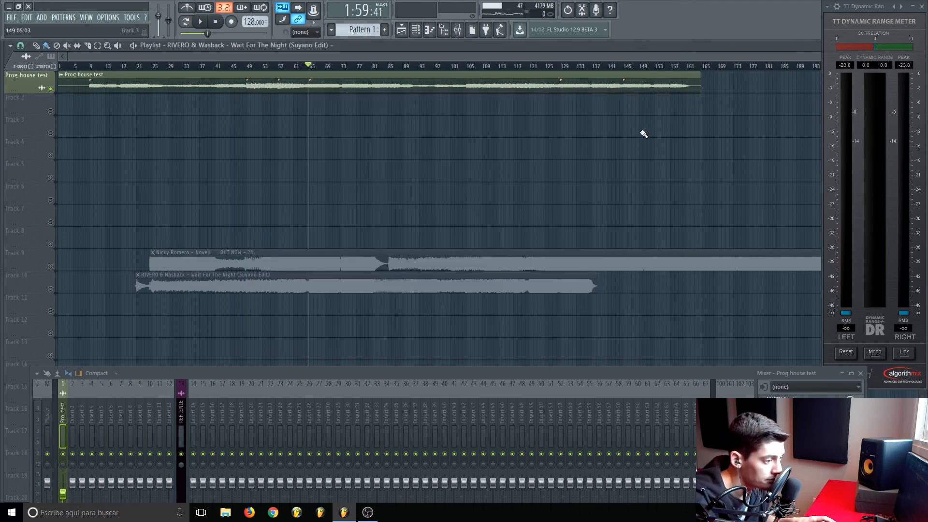
Review the settings of the second Pro-Q 2, the master's Ozone 6 Equalizer, The Glue, the Ozone 8 modules and Pro-L.
{"action": "left_click", "coordinate": [797, 420]}
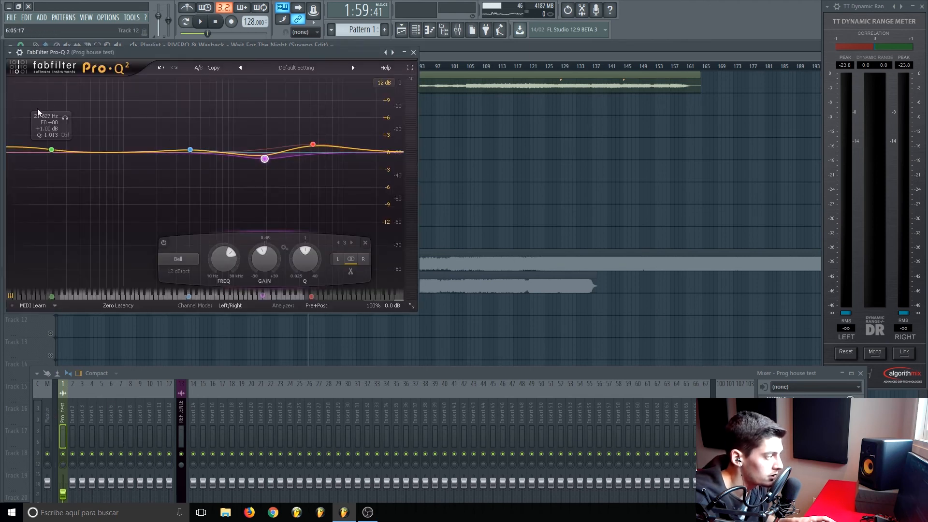
{"action": "left_click", "coordinate": [47, 415]}
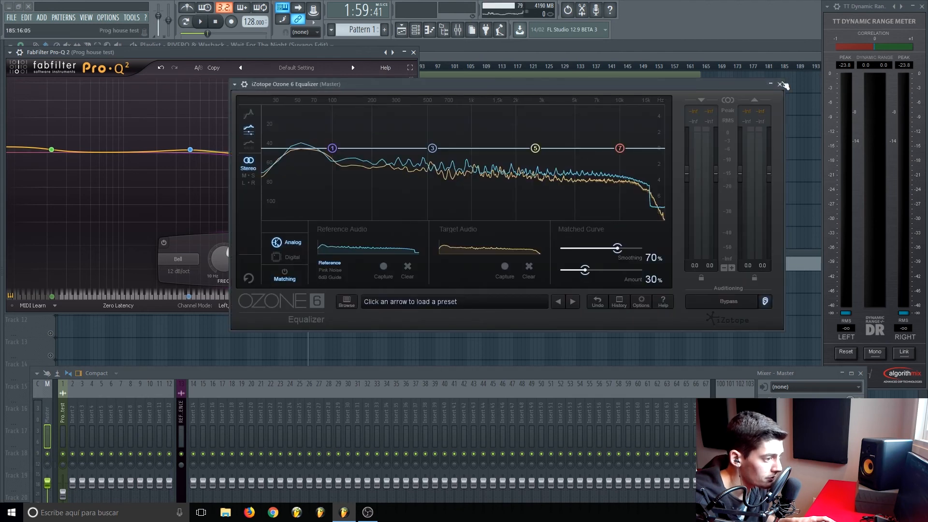
{"action": "left_click", "coordinate": [781, 84]}
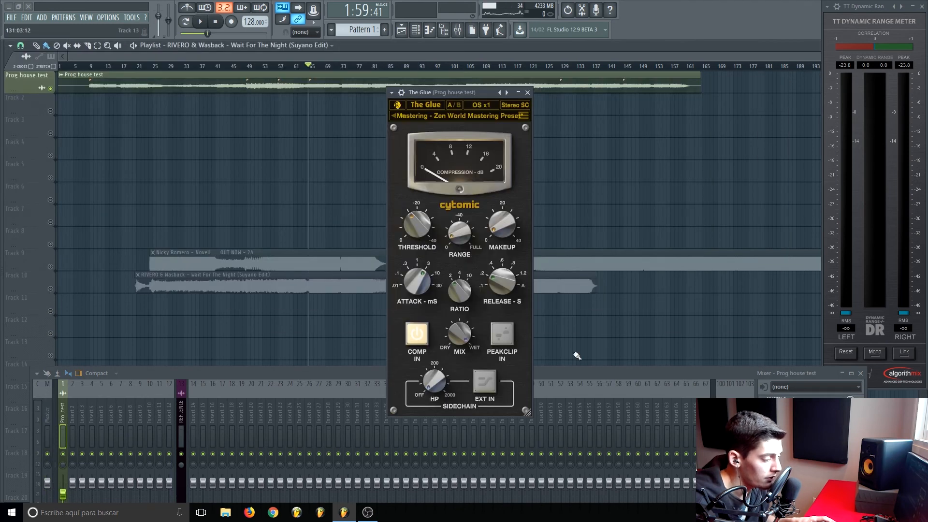
{"action": "left_click", "coordinate": [527, 92]}
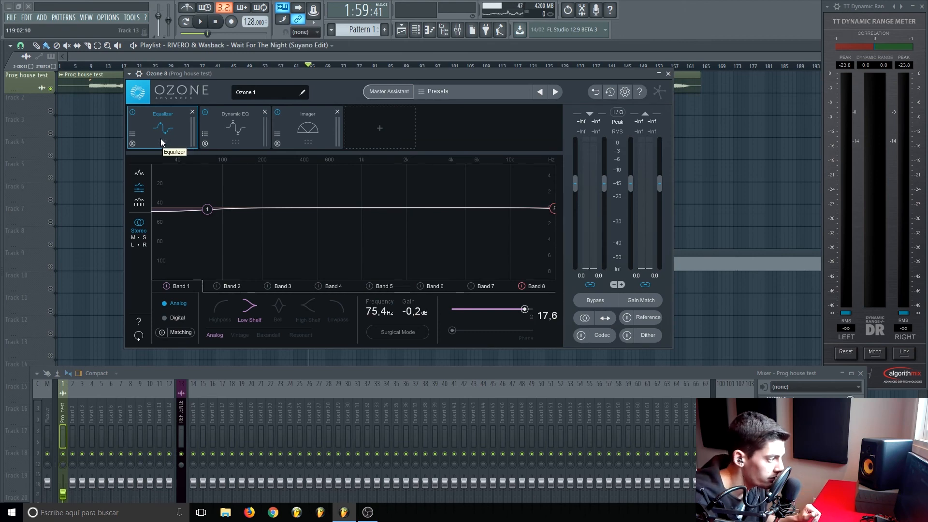
{"action": "left_click", "coordinate": [213, 128]}
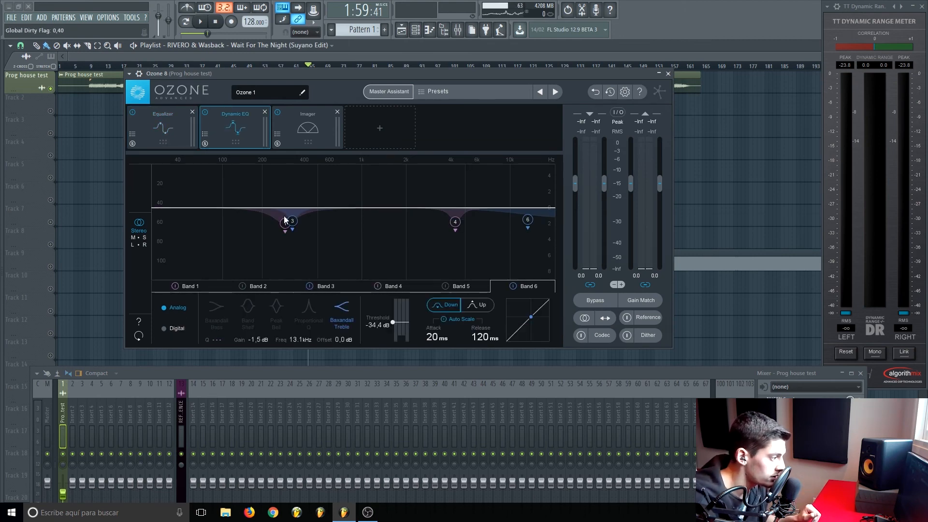
{"action": "left_click", "coordinate": [290, 129]}
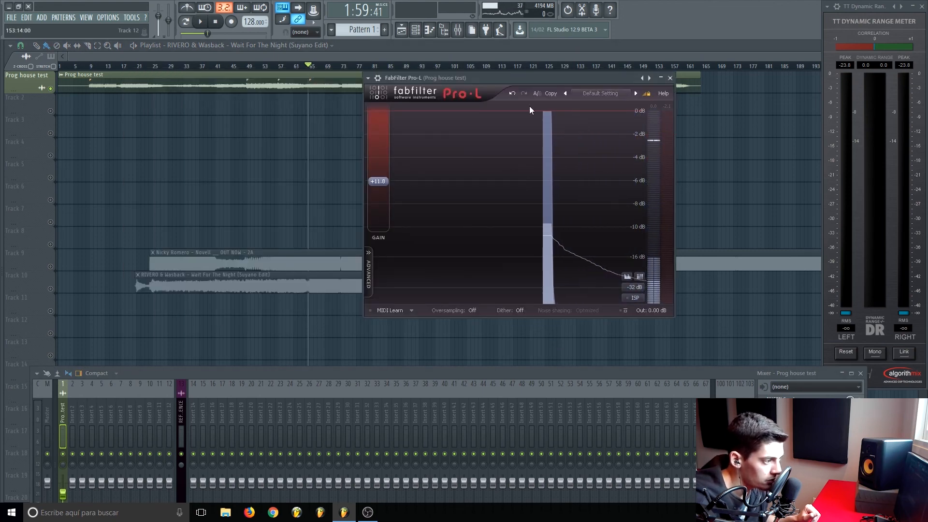
{"action": "left_click", "coordinate": [670, 78]}
Set the Invisible Limiter's oversampling to 16x on the Prog house test track and close its window.
{"action": "left_click", "coordinate": [798, 435]}
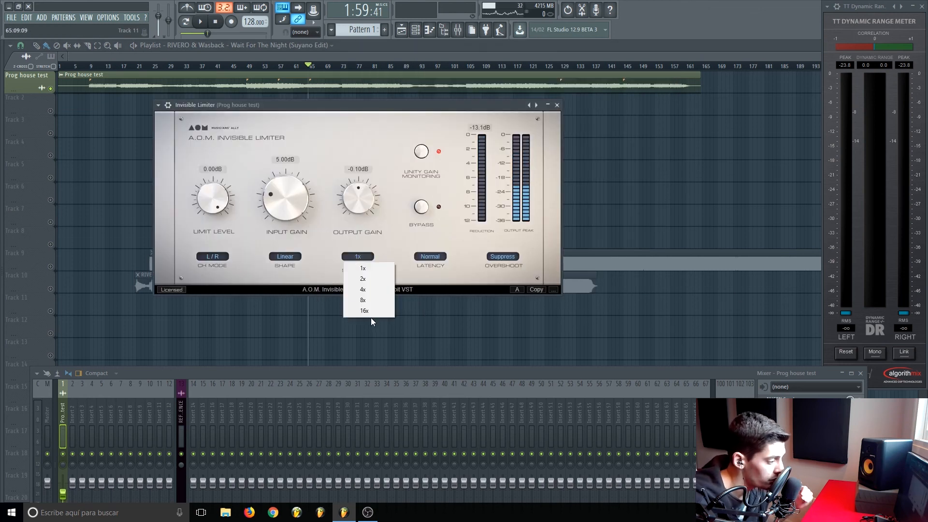
{"action": "left_click", "coordinate": [366, 312]}
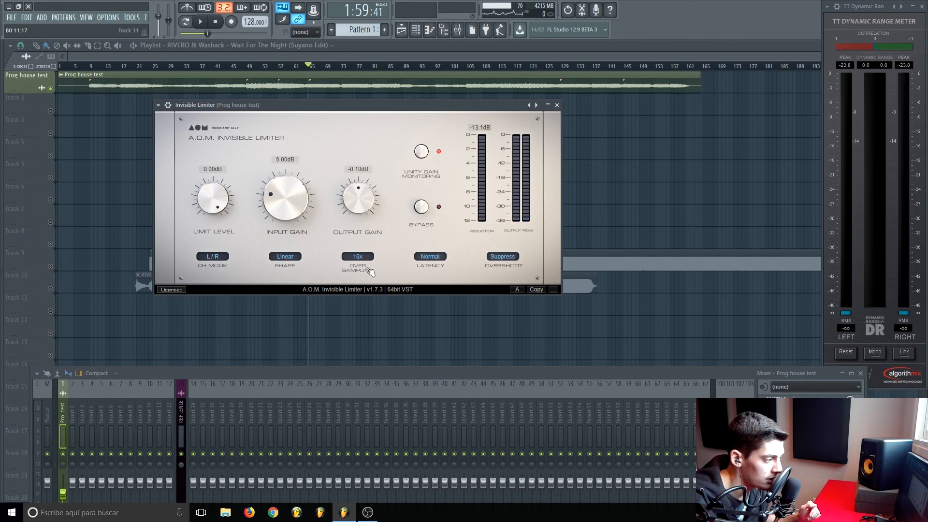
{"action": "left_click", "coordinate": [557, 105]}
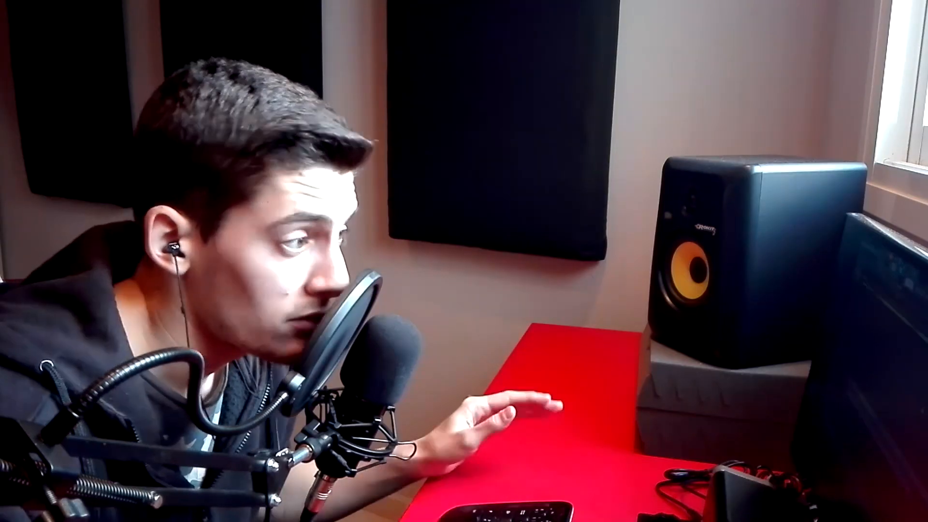